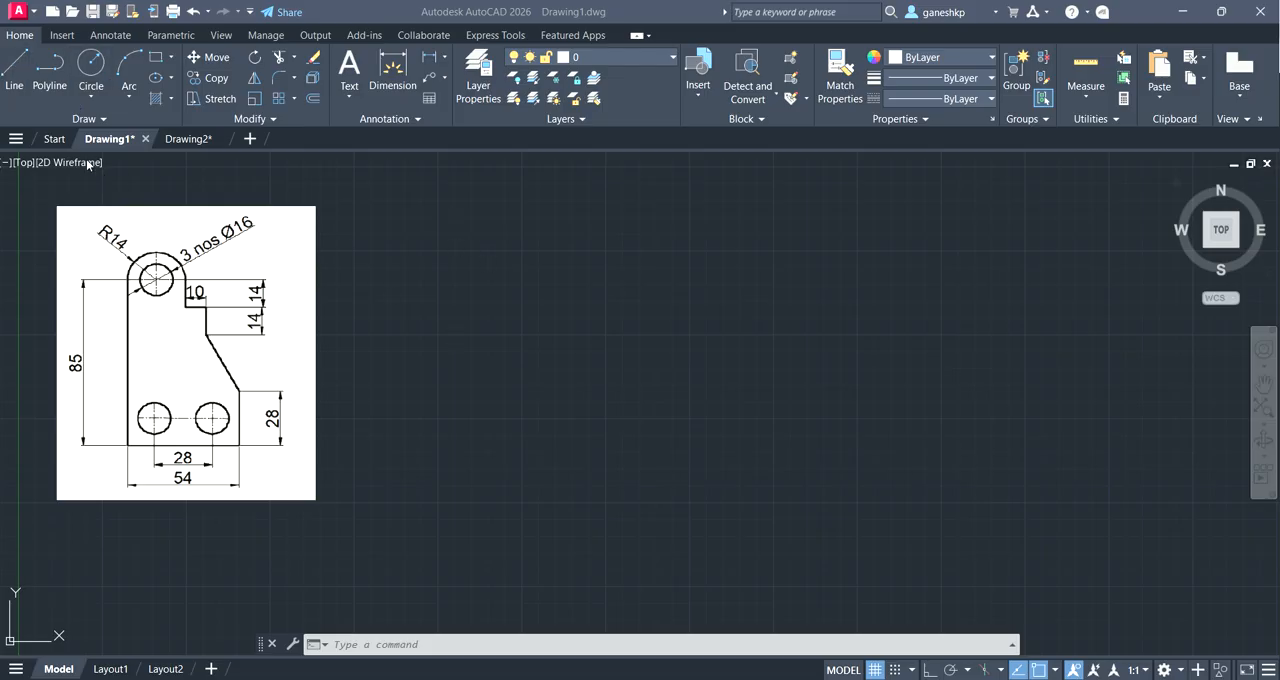
Step: Turn on Ortho mode and enable all object snap modes in the drafting settings
left_click(406, 645)
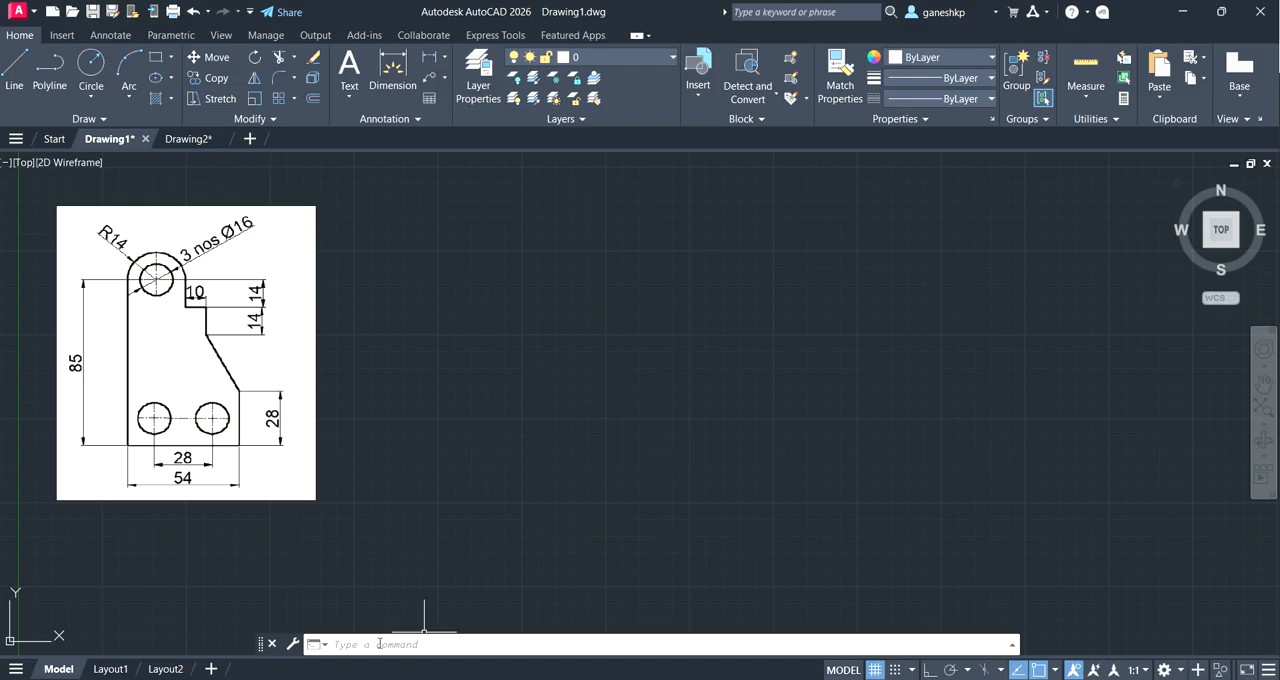
left_click(929, 669)
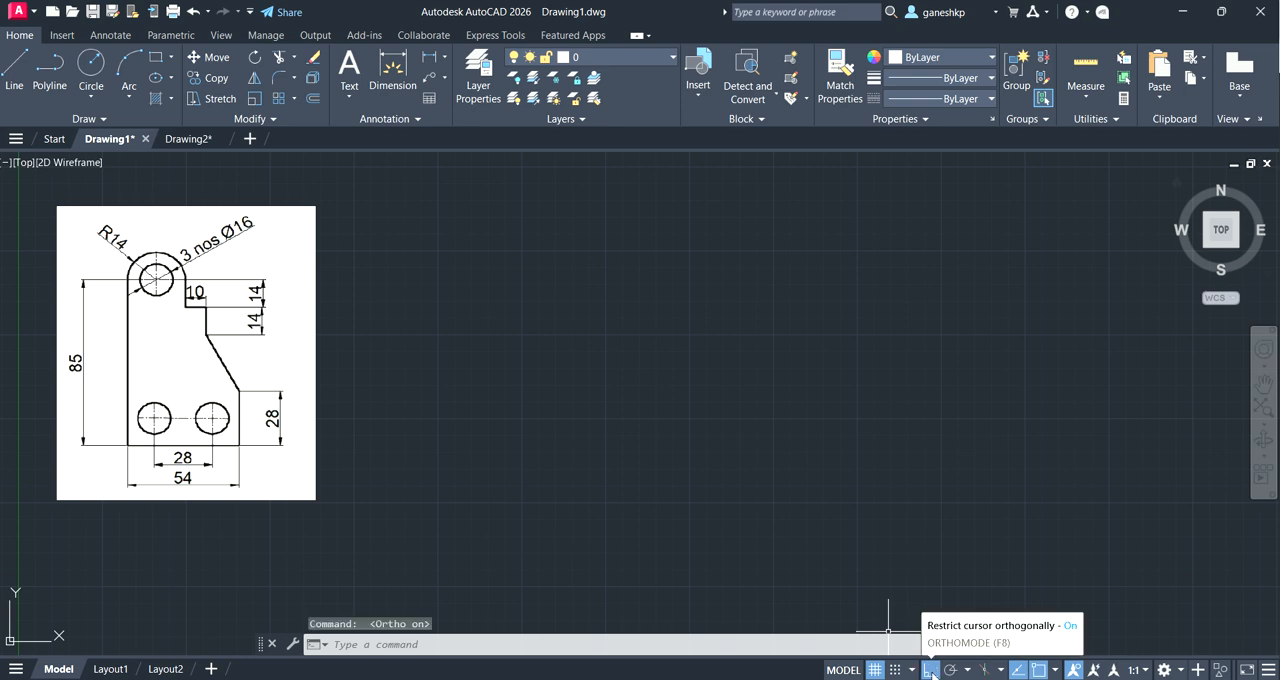
left_click(1055, 670)
left_click(1086, 647)
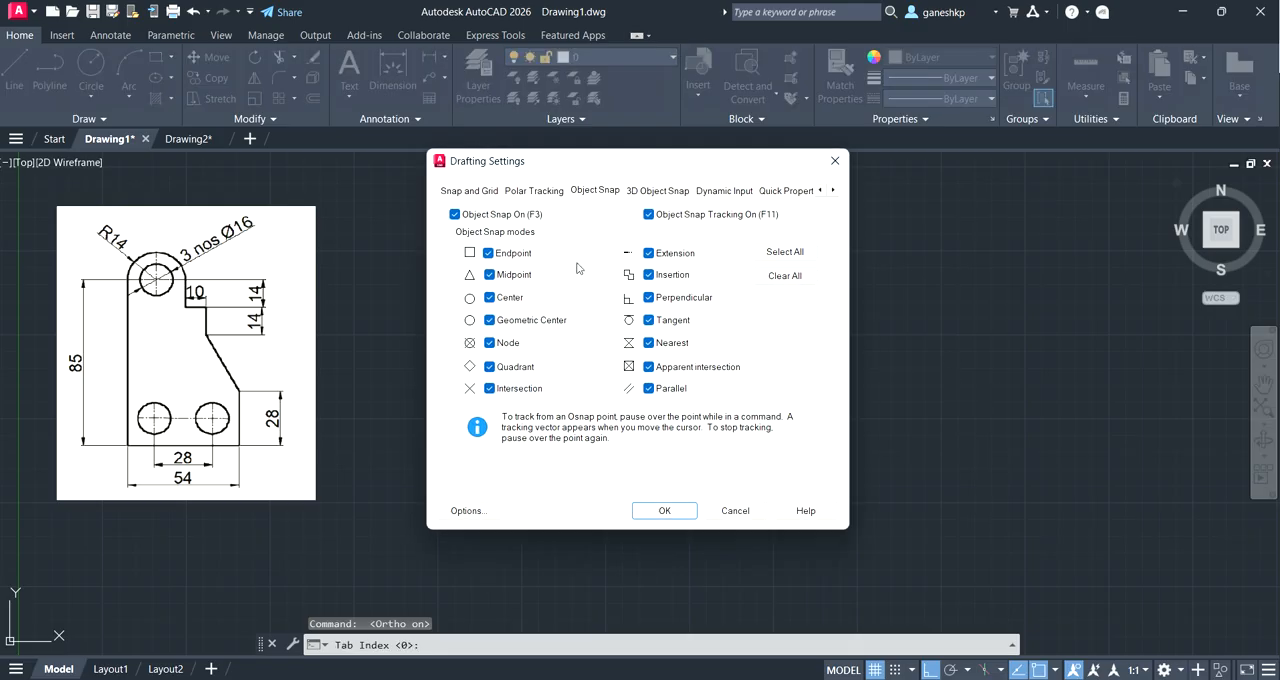
left_click(785, 276)
left_click(785, 252)
left_click(664, 510)
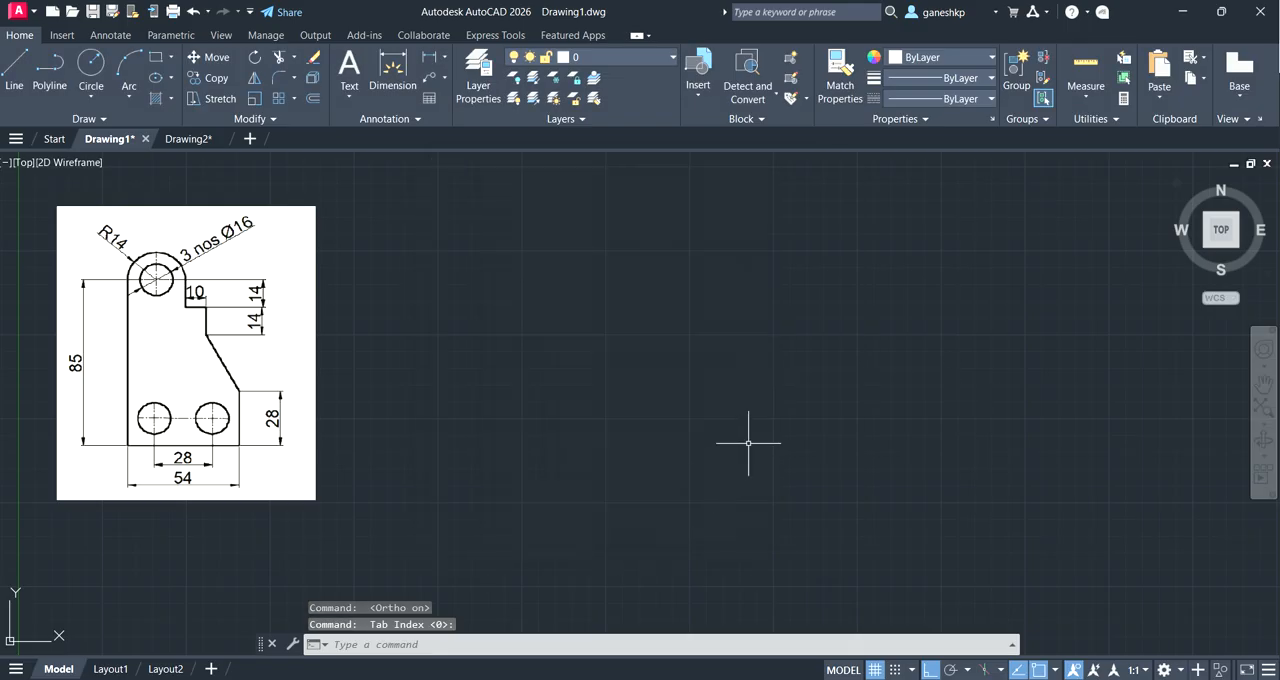
Step: Move the command line to the upper edge of the drawing area, close it and display it again
mouse_move(262, 644)
left_mouse_down()
mouse_move(421, 203)
mouse_move(422, 158)
left_mouse_up()
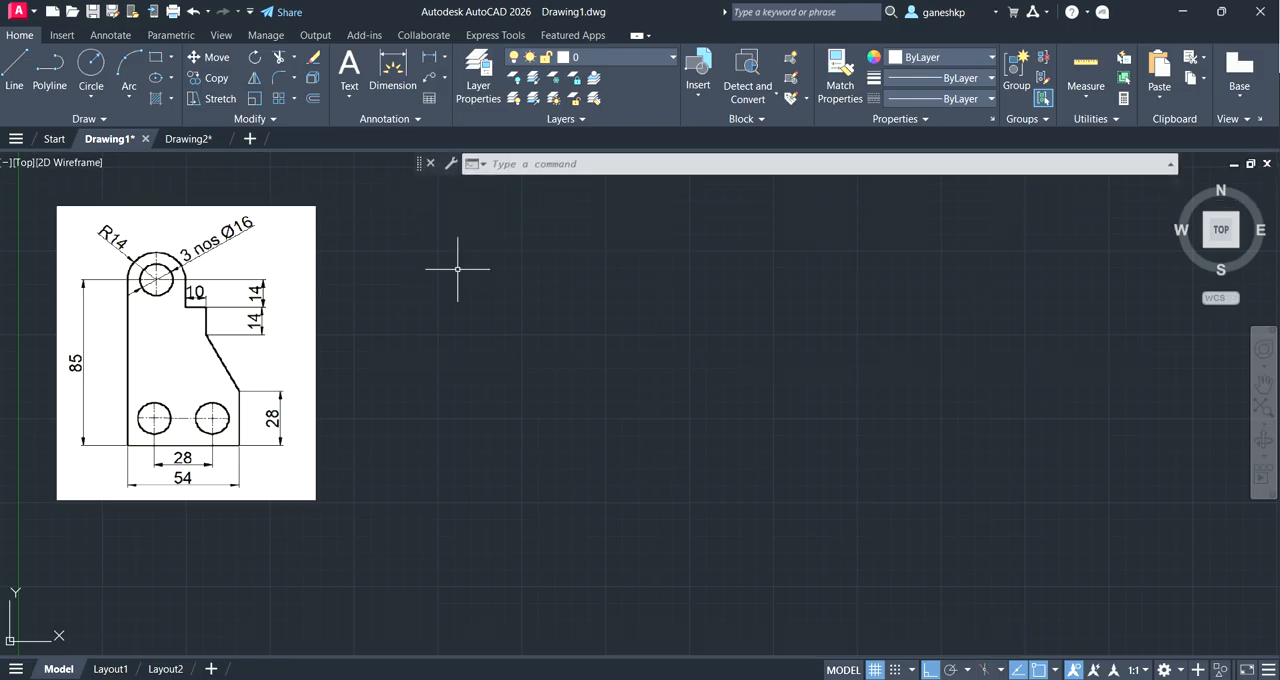
left_click(430, 163)
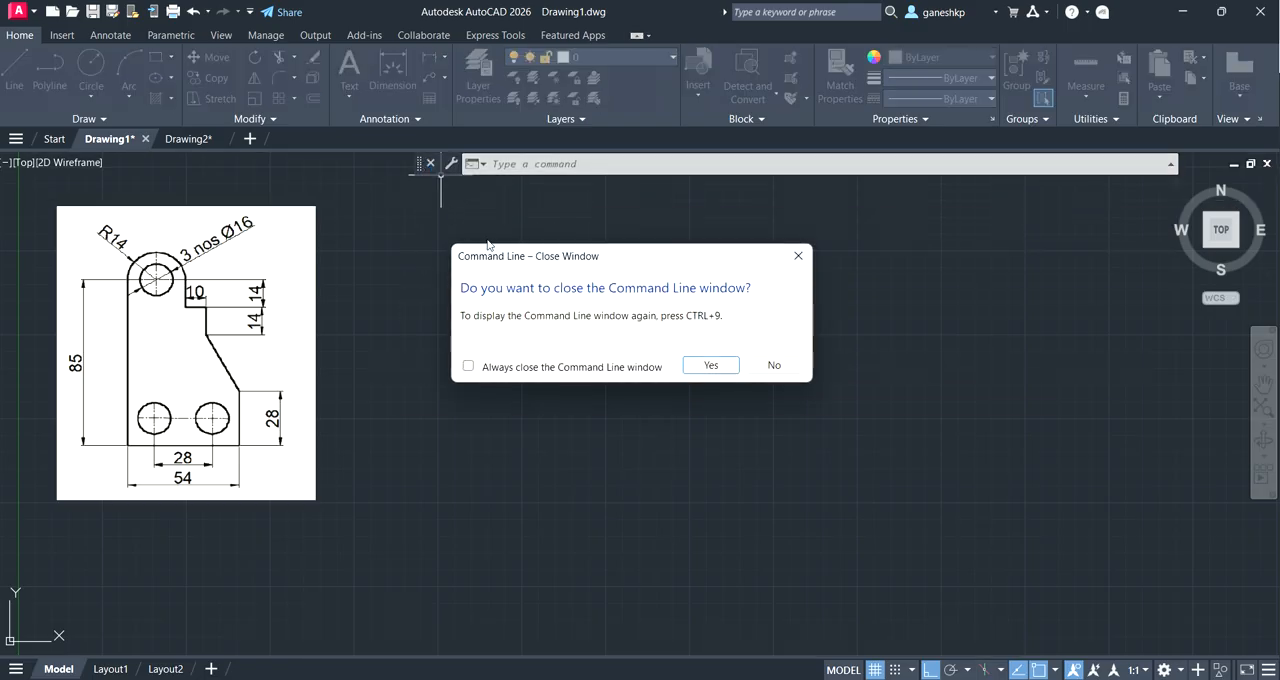
left_click(710, 365)
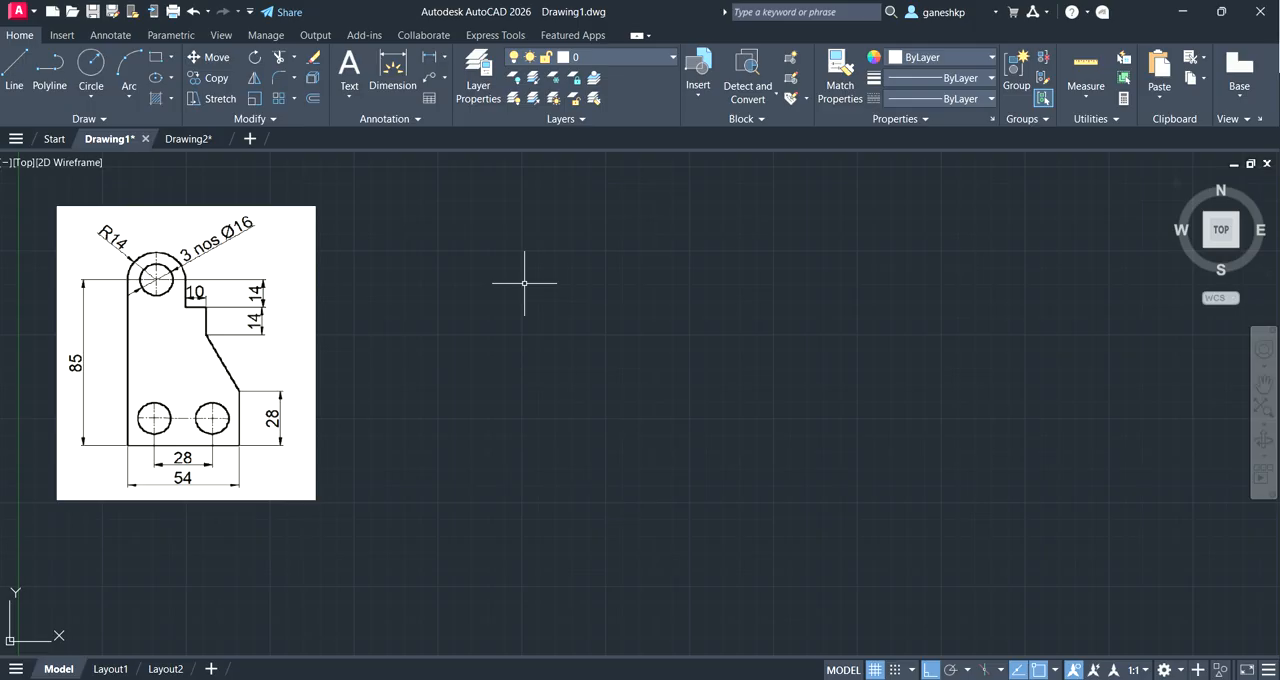
key("ctrl+9")
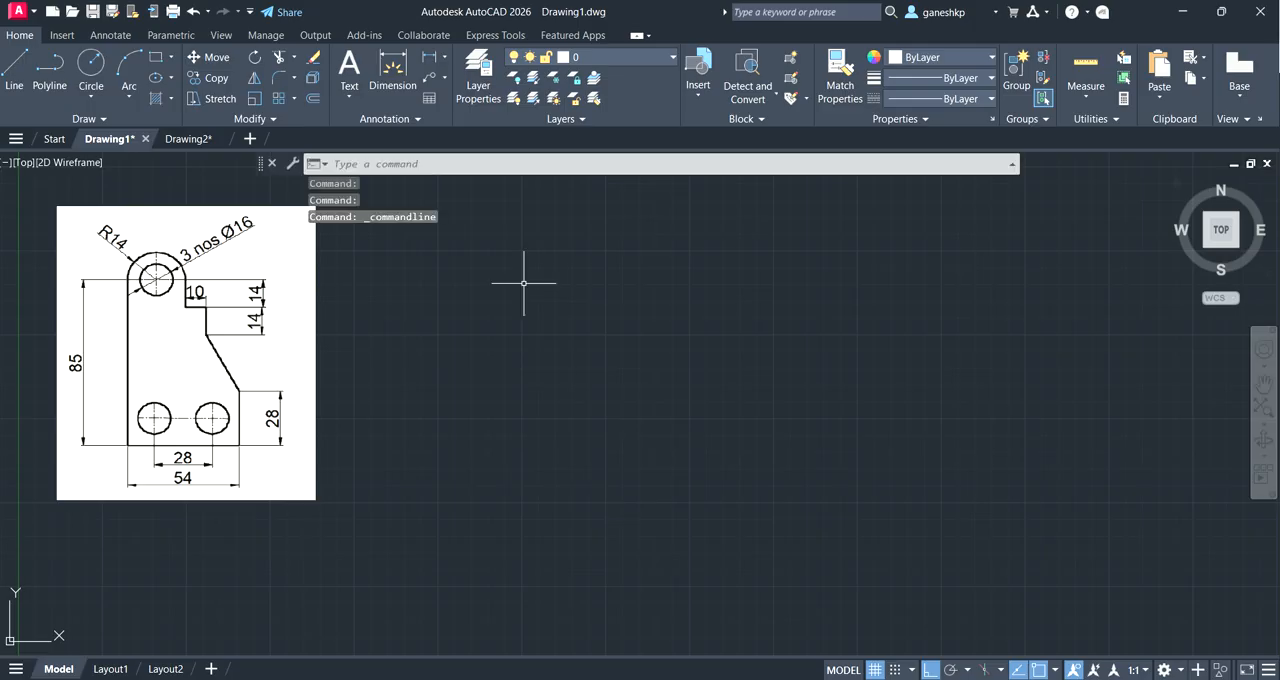
left_click(15, 66)
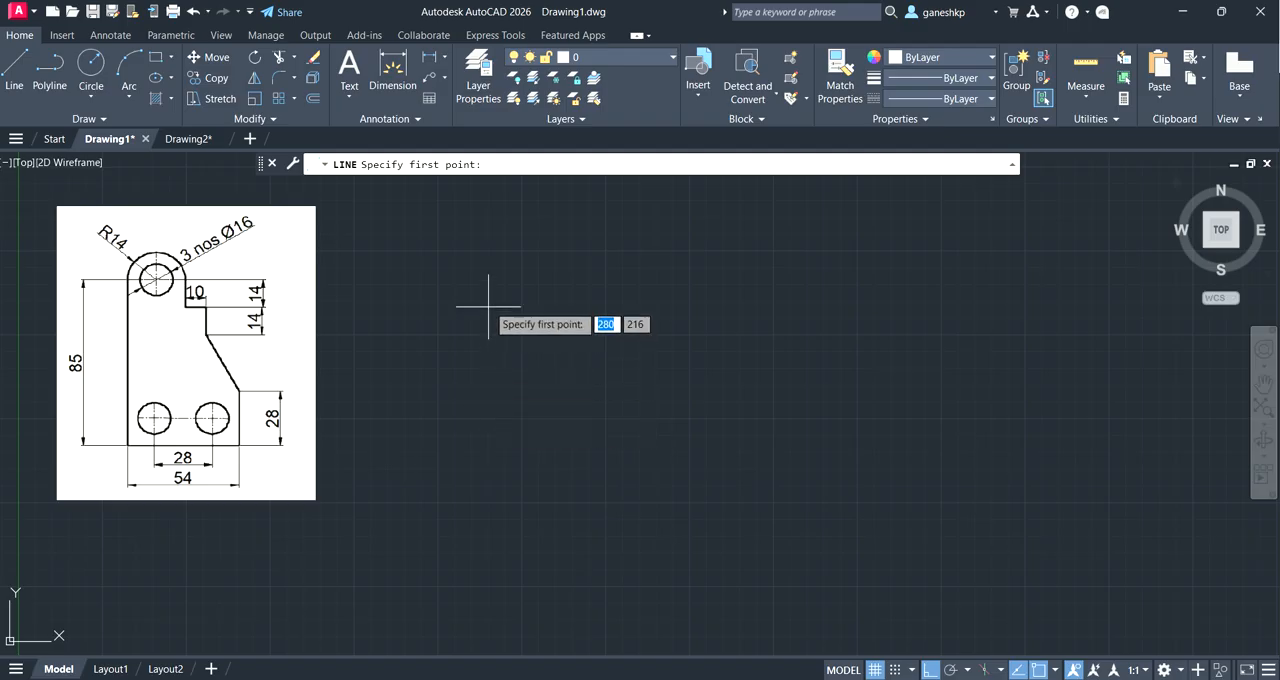
left_click(488, 273)
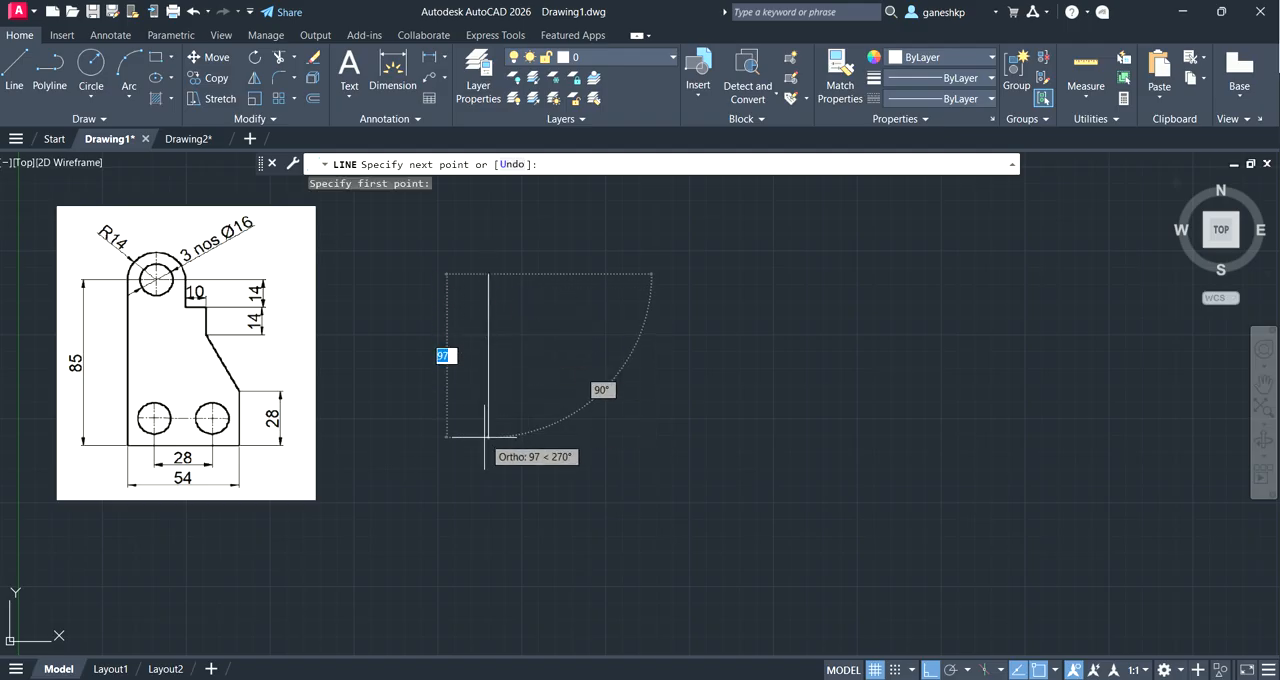
type("85")
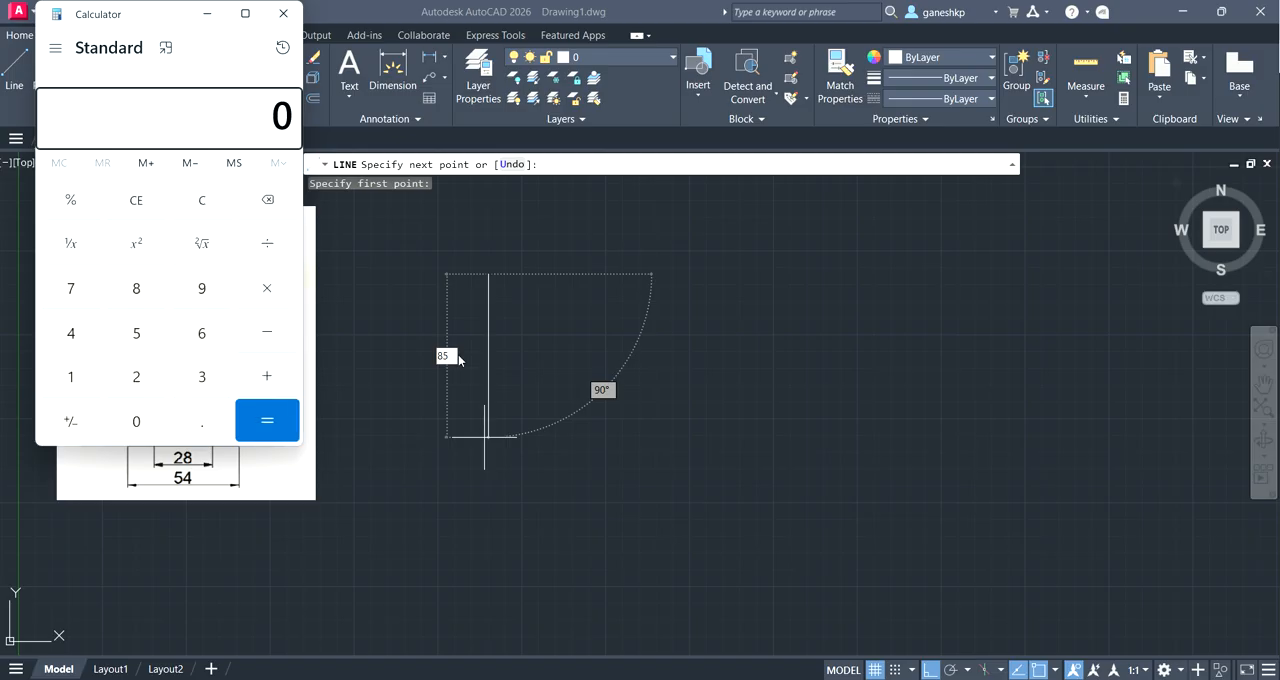
left_click(296, 11)
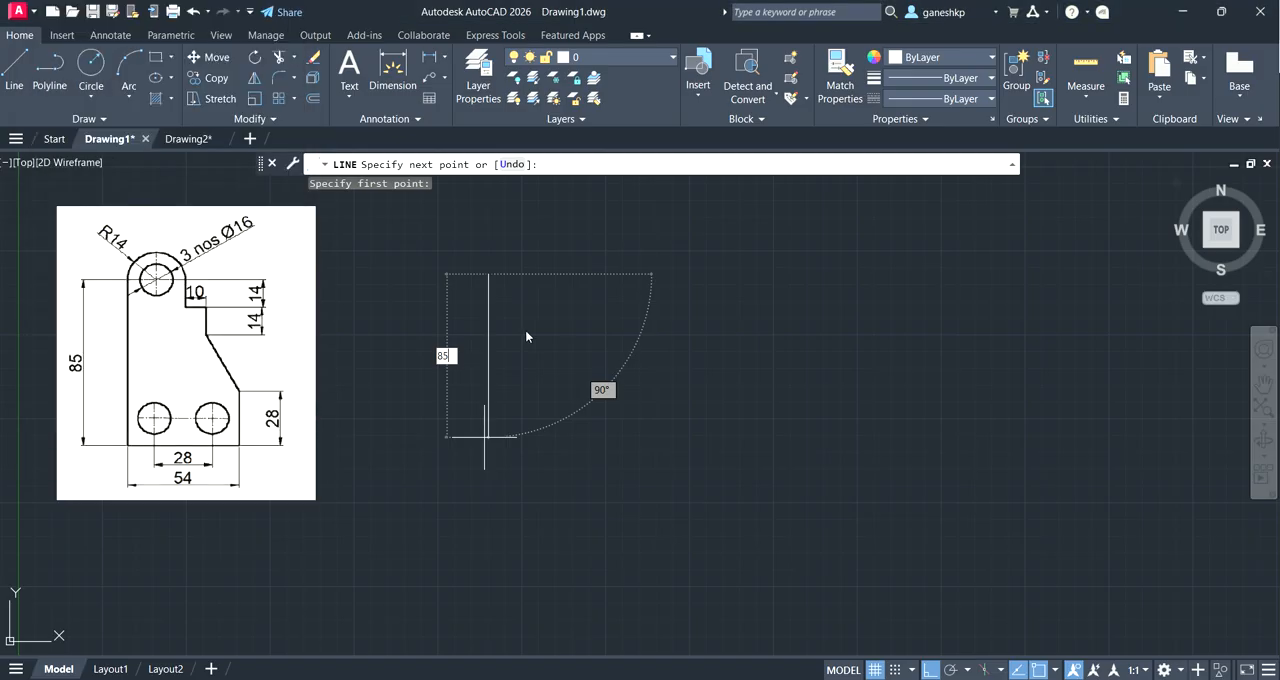
key("XF86Calculator")
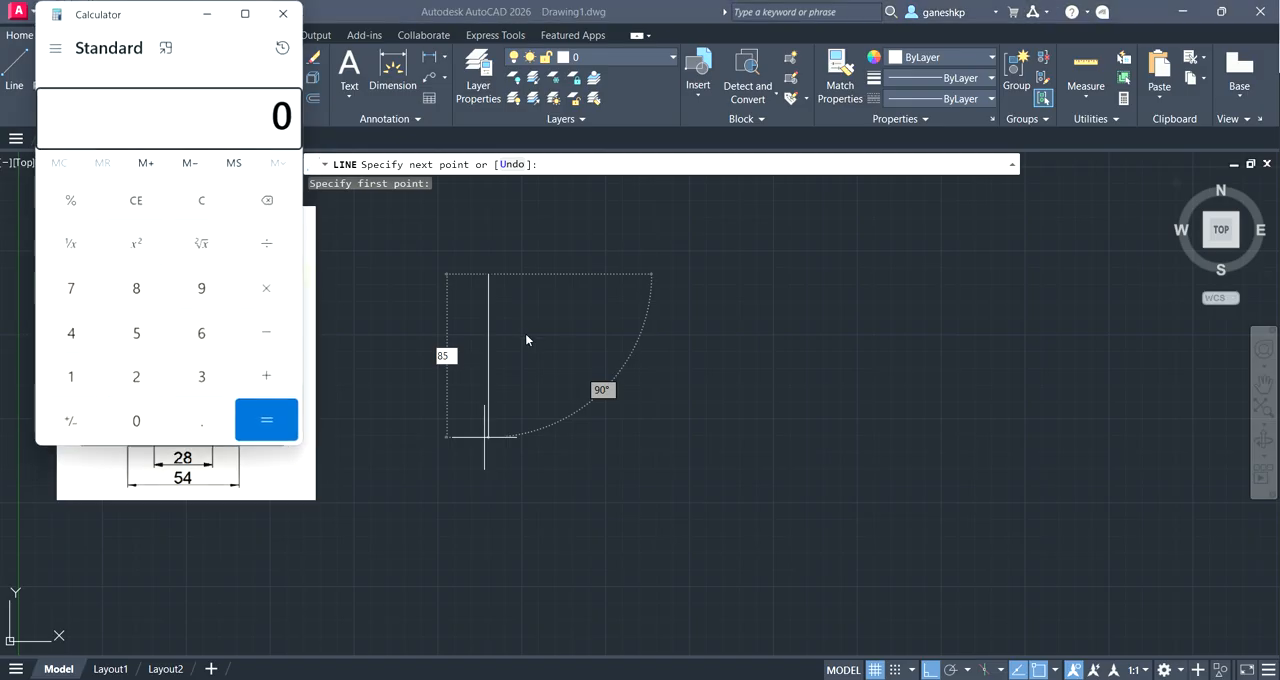
left_click(279, 13)
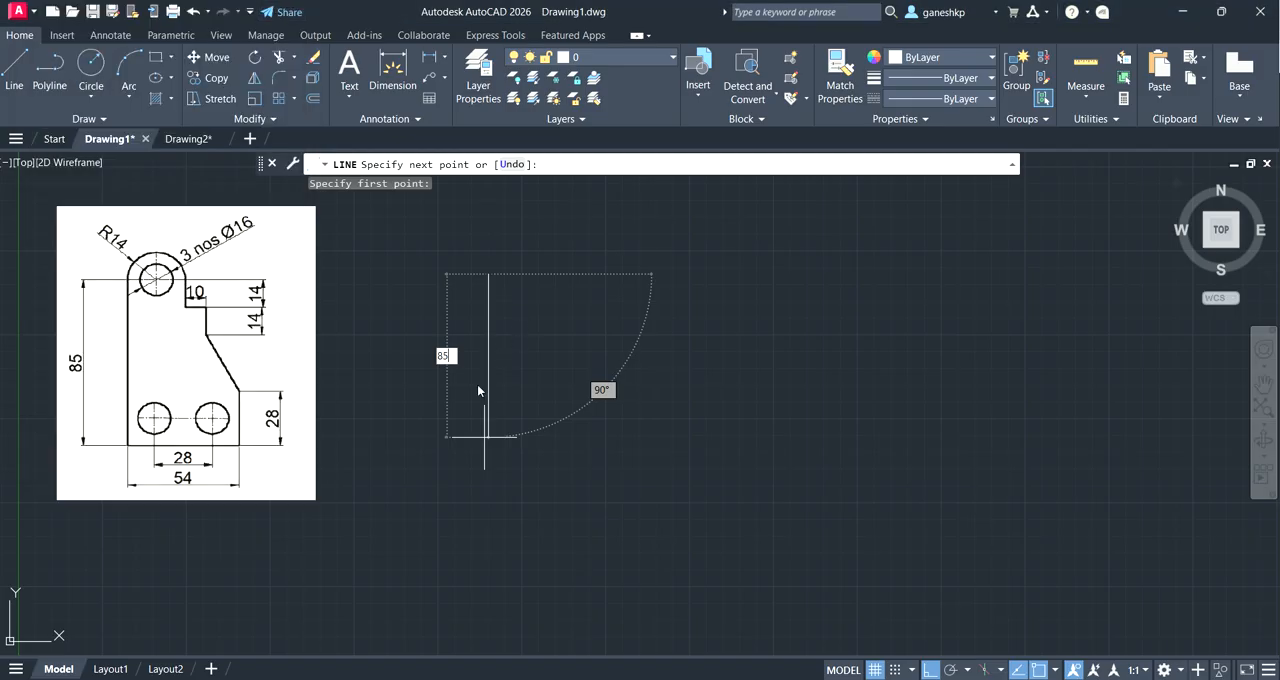
key("Escape")
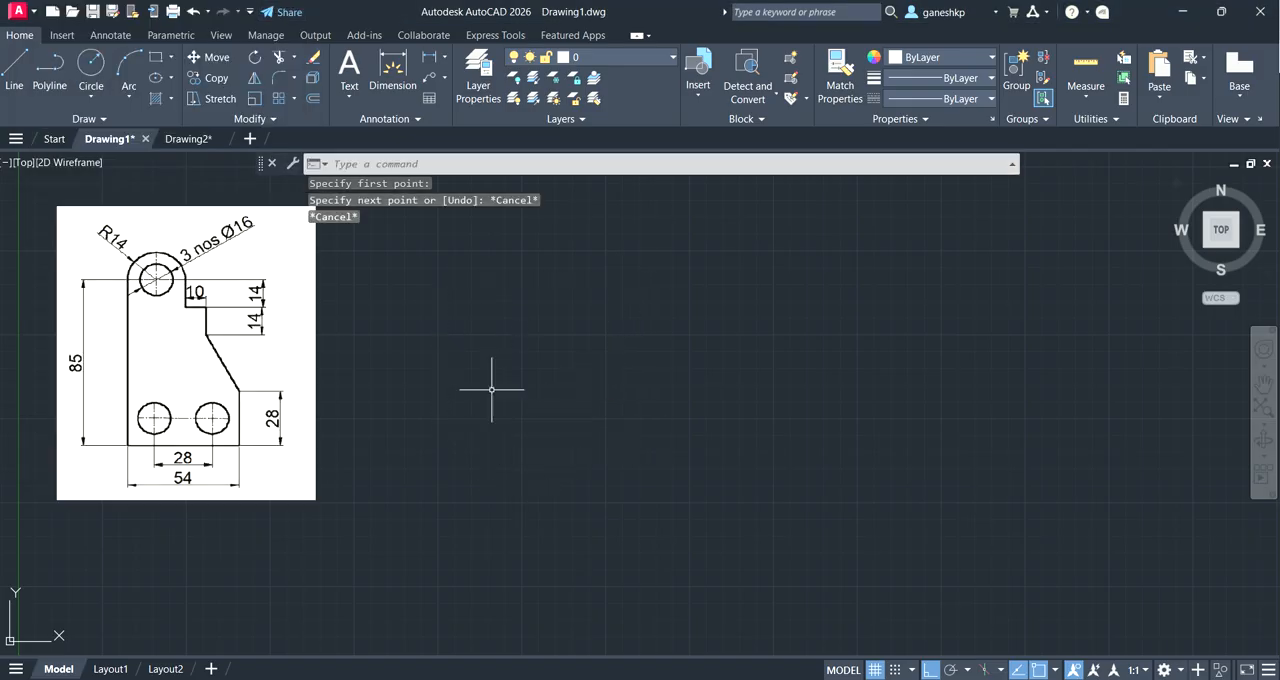
Step: Draw connected lines 85 down, 54 to the right and 28 up in the empty area beside the reference image
left_click(14, 70)
left_click(559, 251)
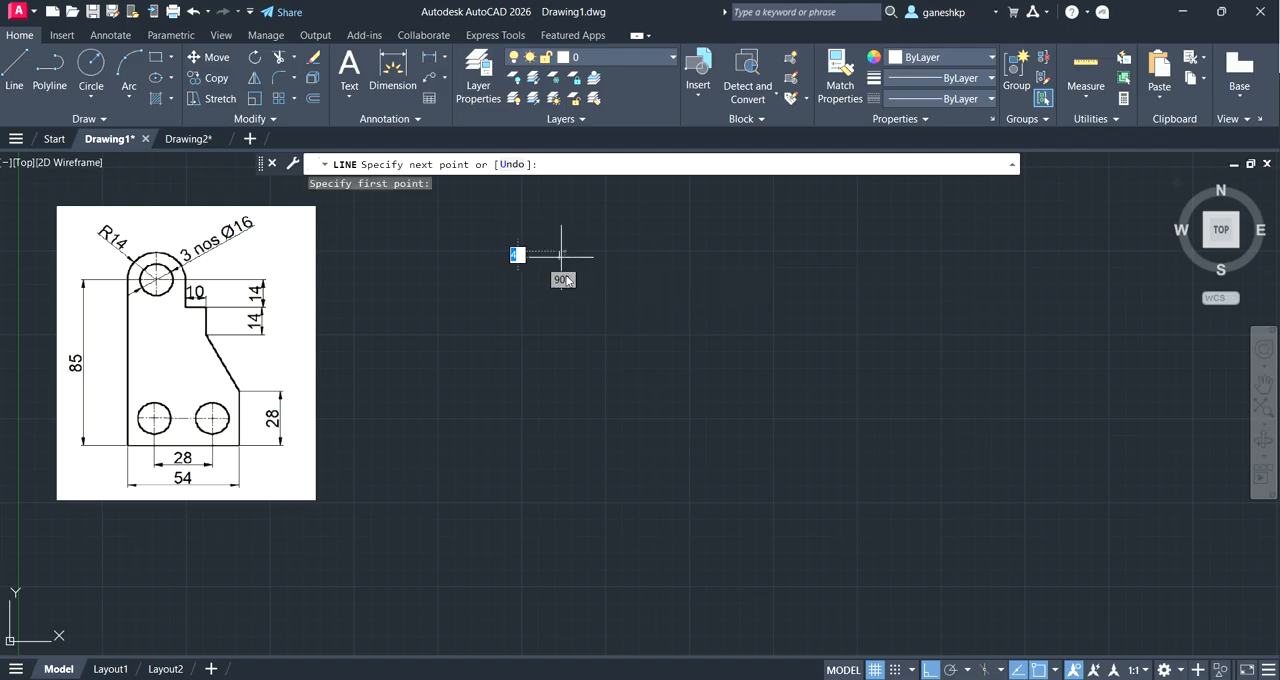
type("85")
key("Return")
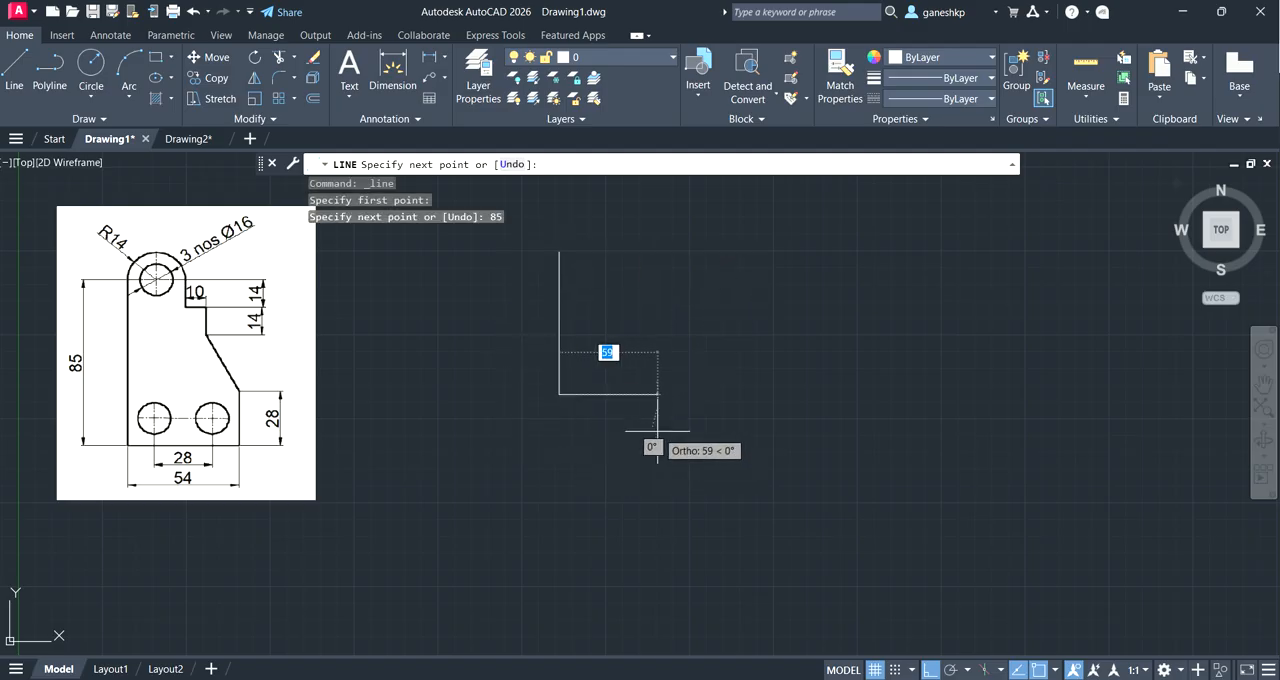
type("54")
key("Return")
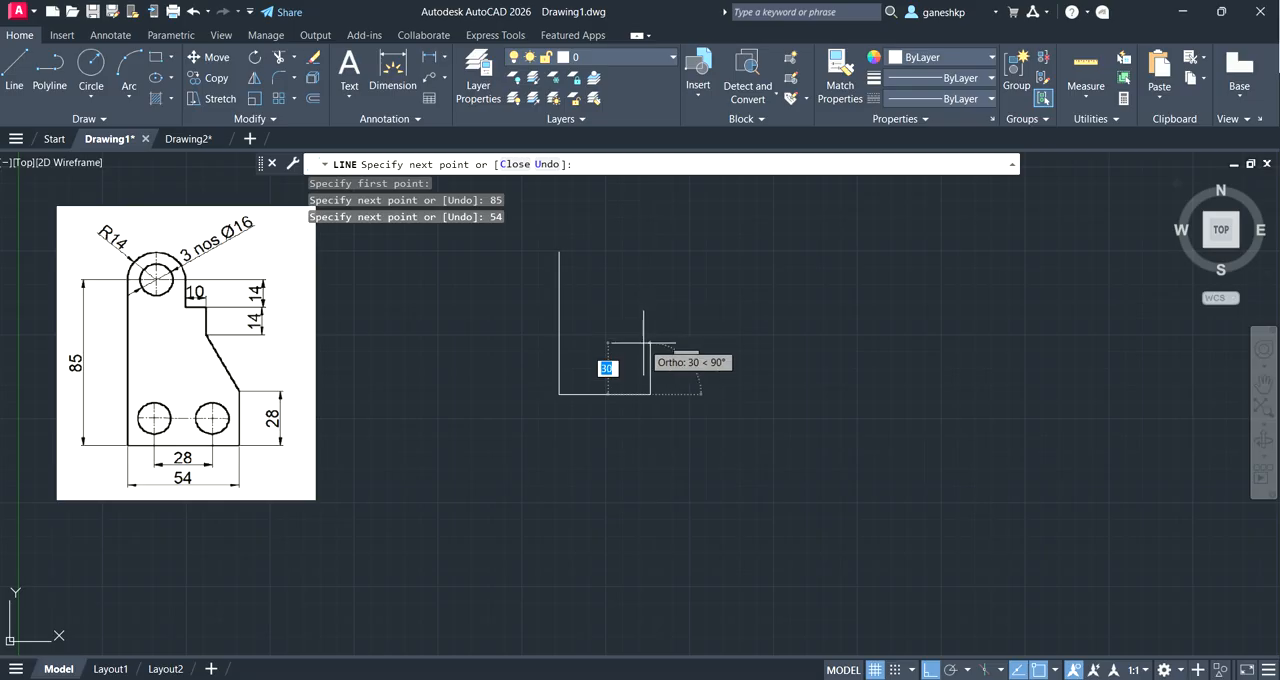
type("28")
key("Return")
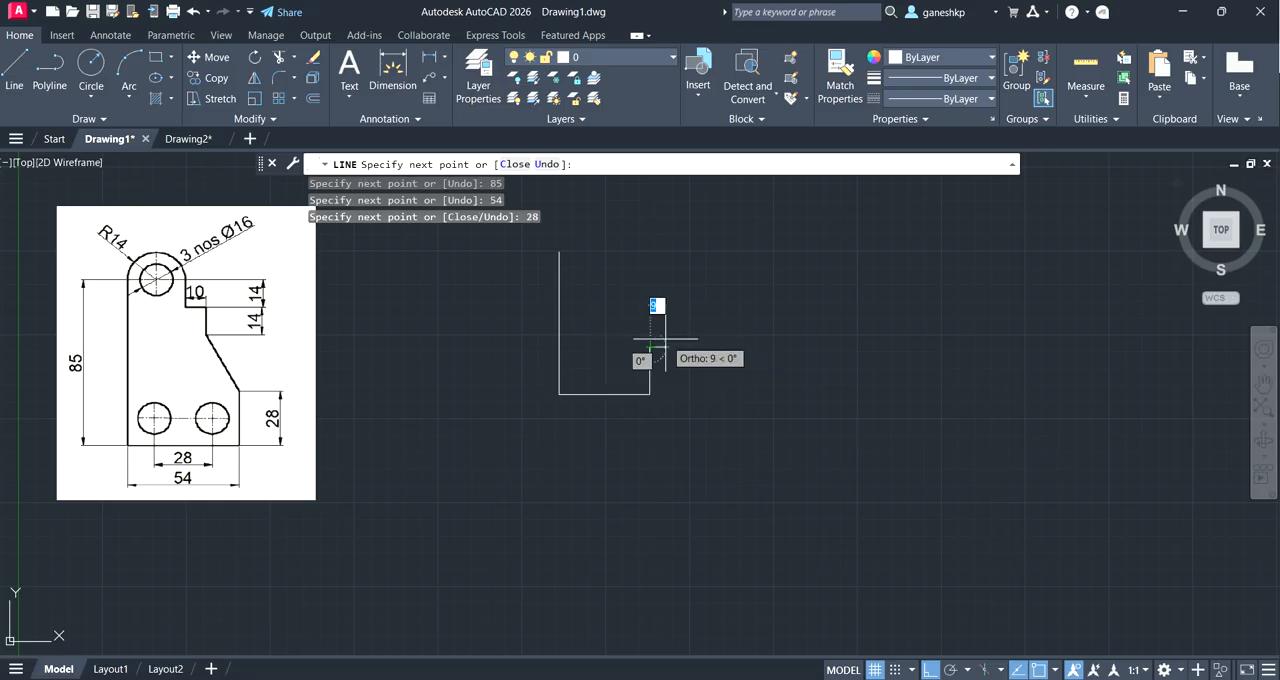
key("Escape")
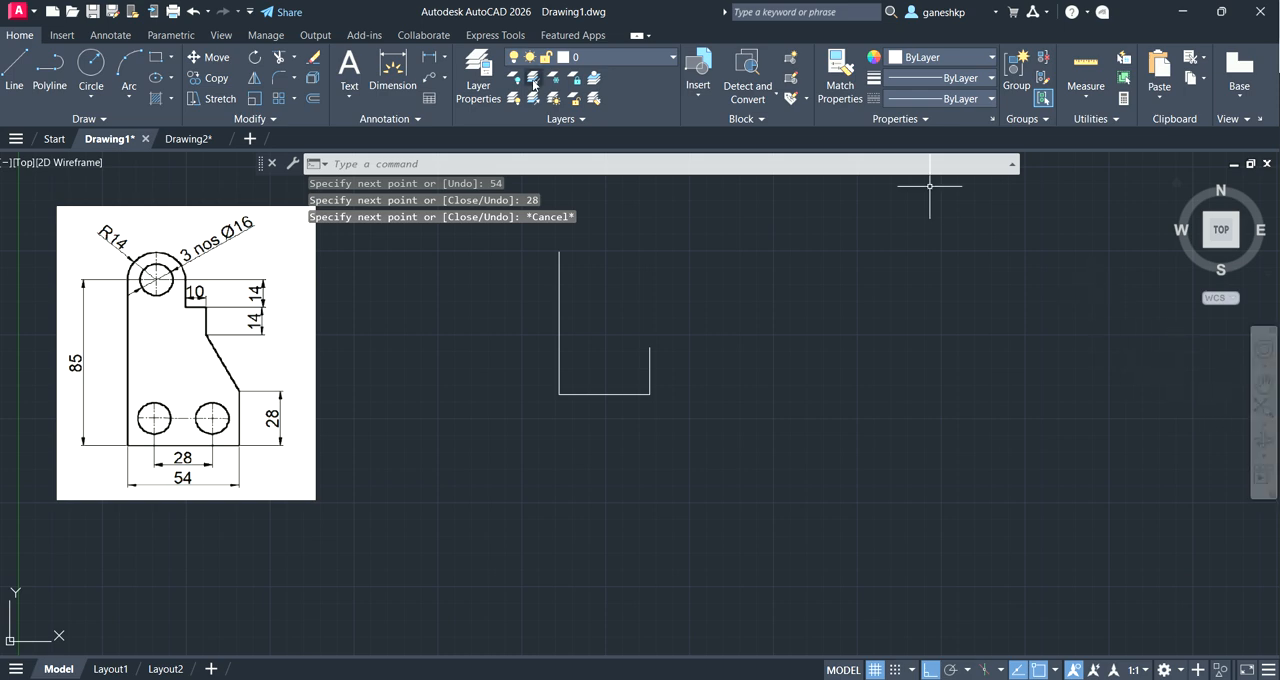
Step: Move the three outline lines straight down, using their lower-left corner as the base point
left_click(207, 57)
mouse_move(514, 219)
left_mouse_down()
mouse_move(813, 410)
mouse_move(565, 545)
mouse_move(551, 508)
left_mouse_up()
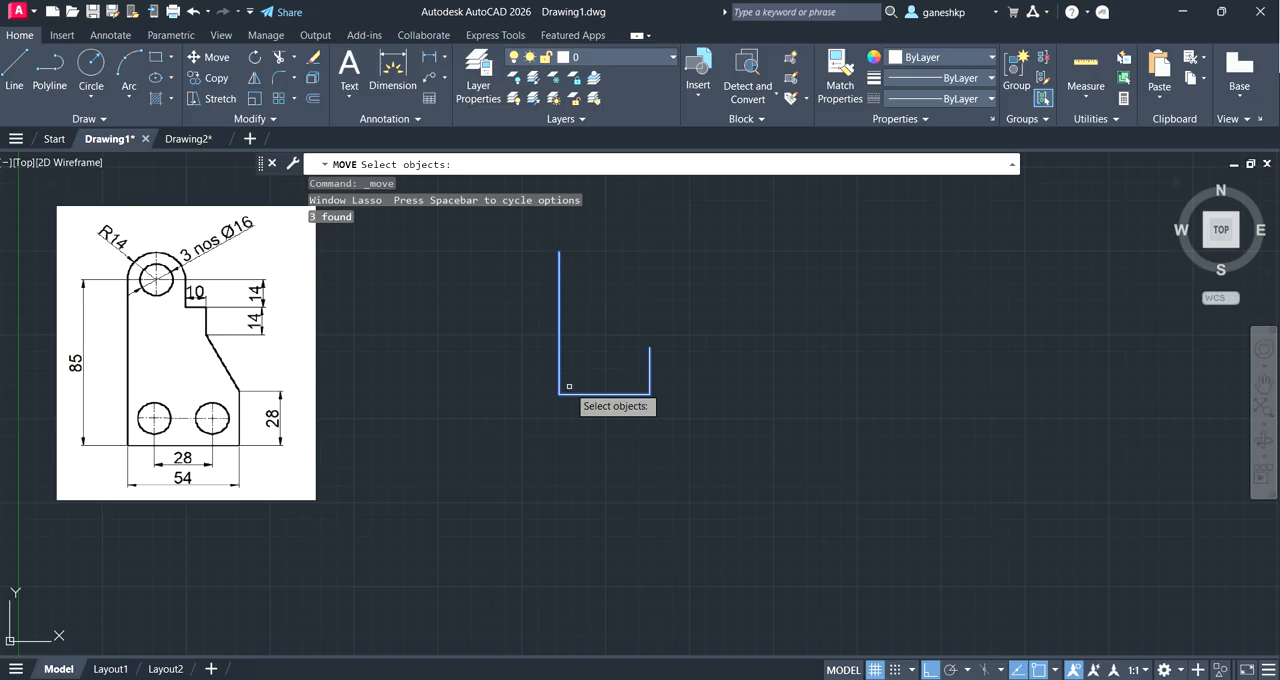
key("Return")
left_click(562, 392)
left_click(578, 513)
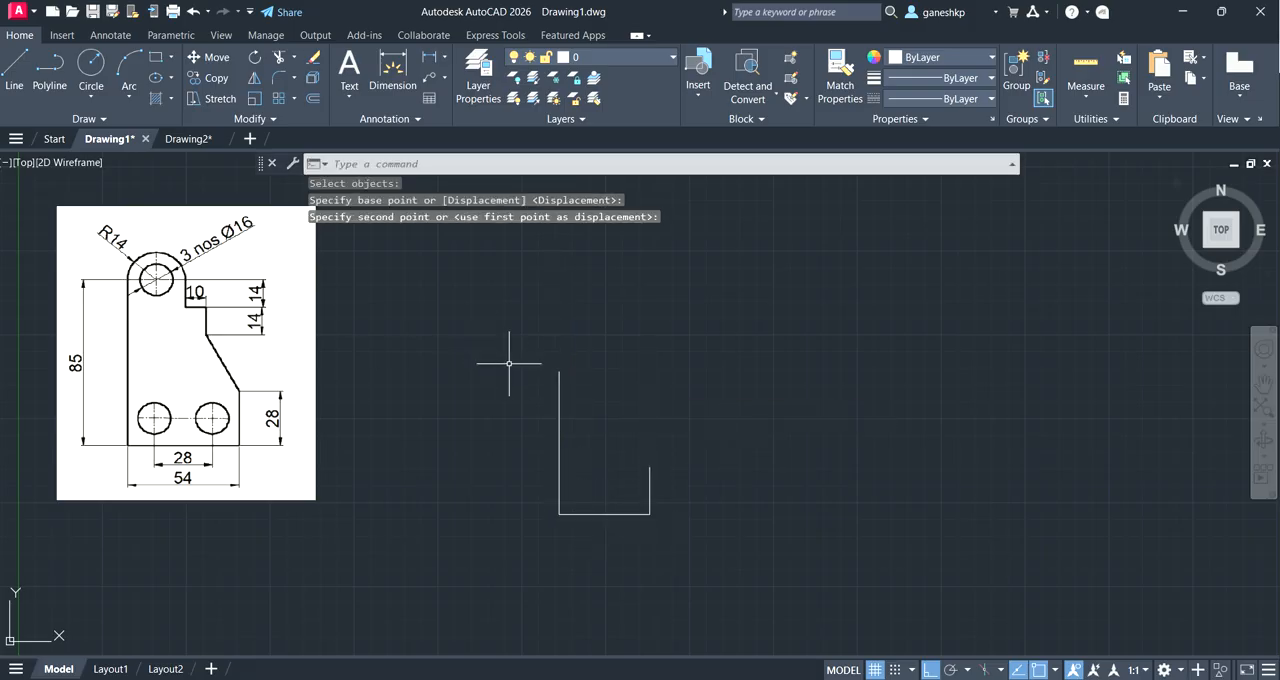
Step: From the upper end of the 85 line, draw a line 28 to the right and a line 14 down
left_click(20, 75)
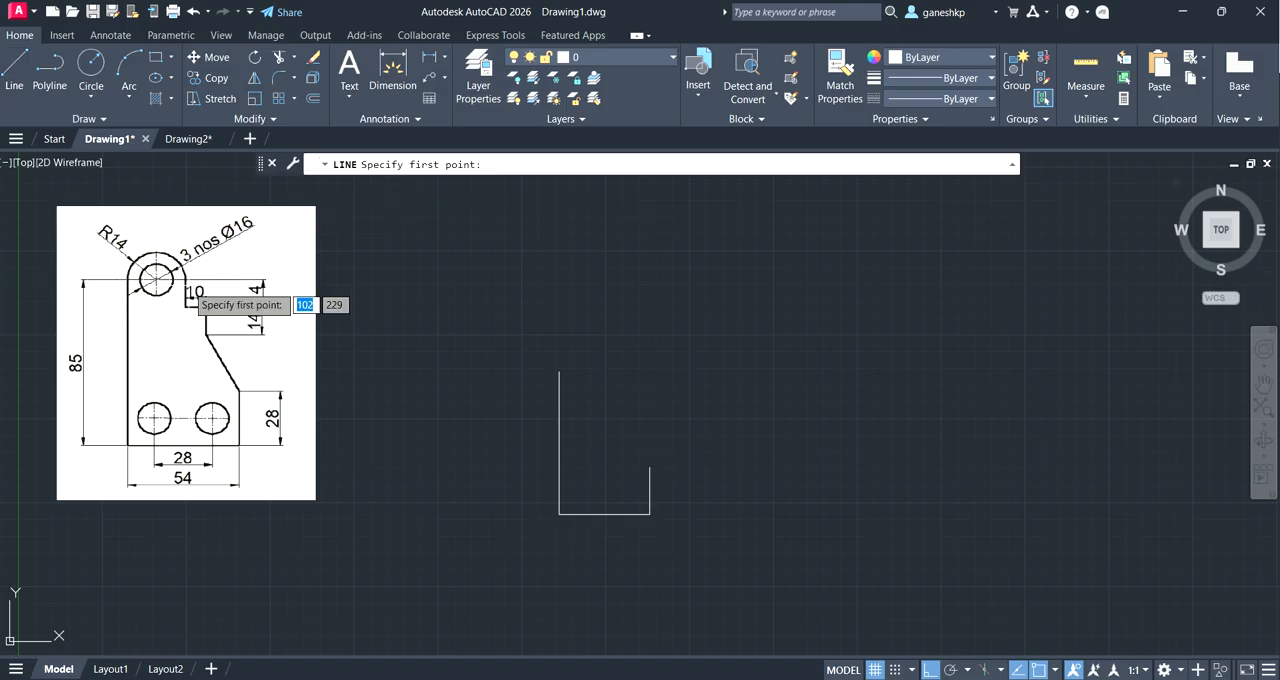
left_click(559, 371)
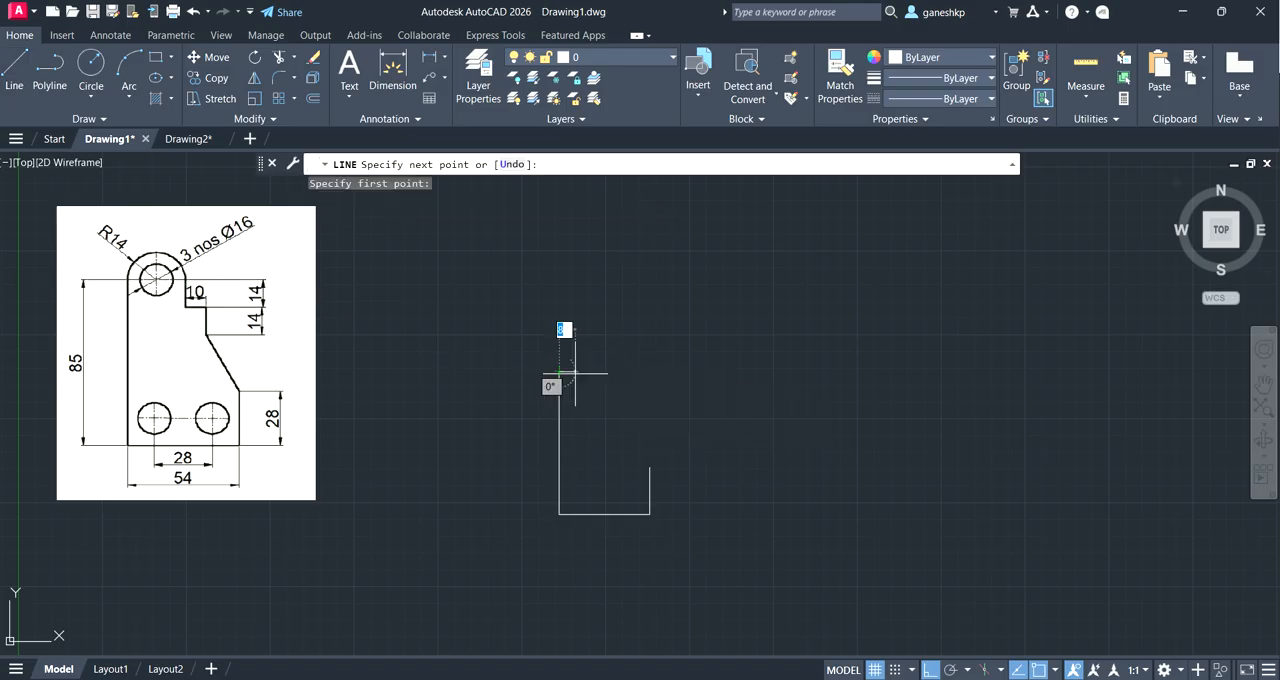
type("28")
key("Return")
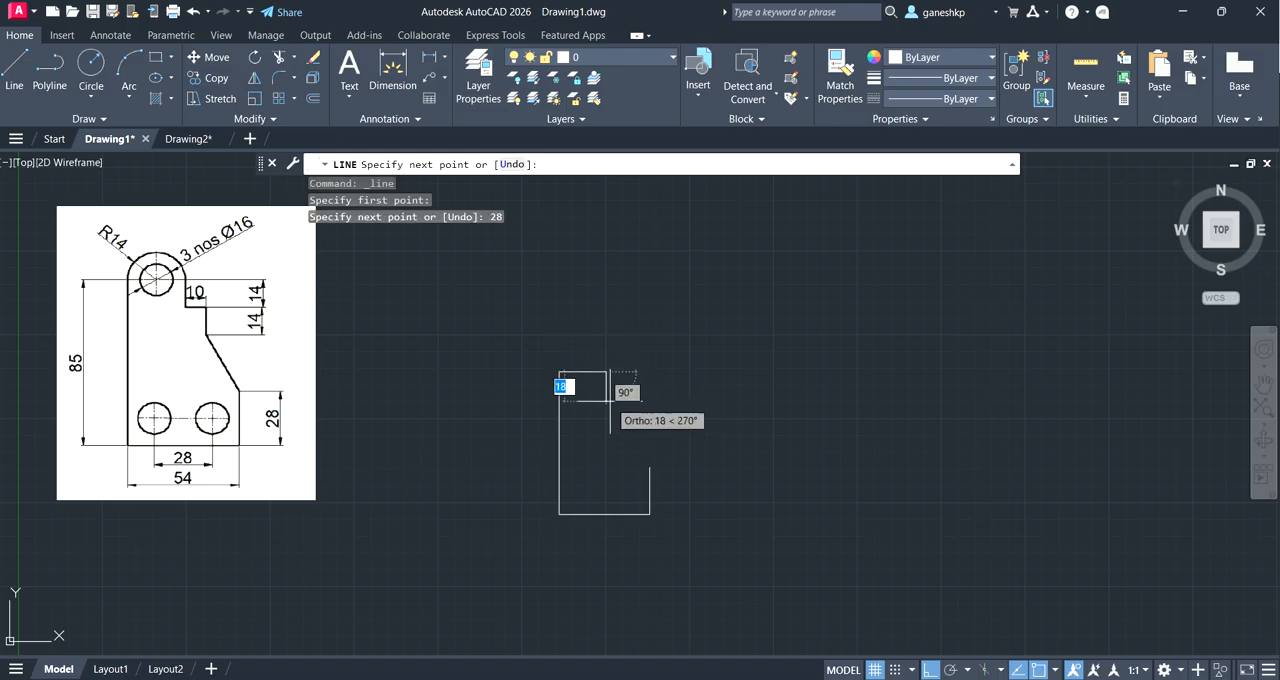
type("14")
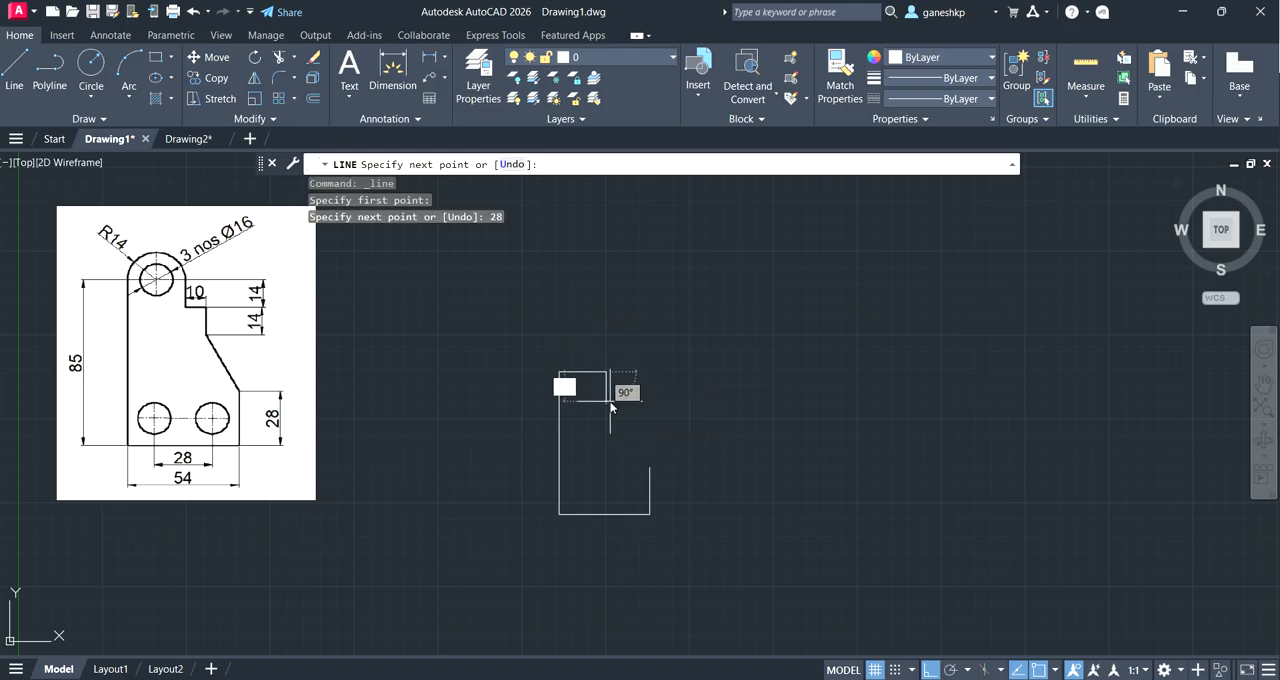
key("Return")
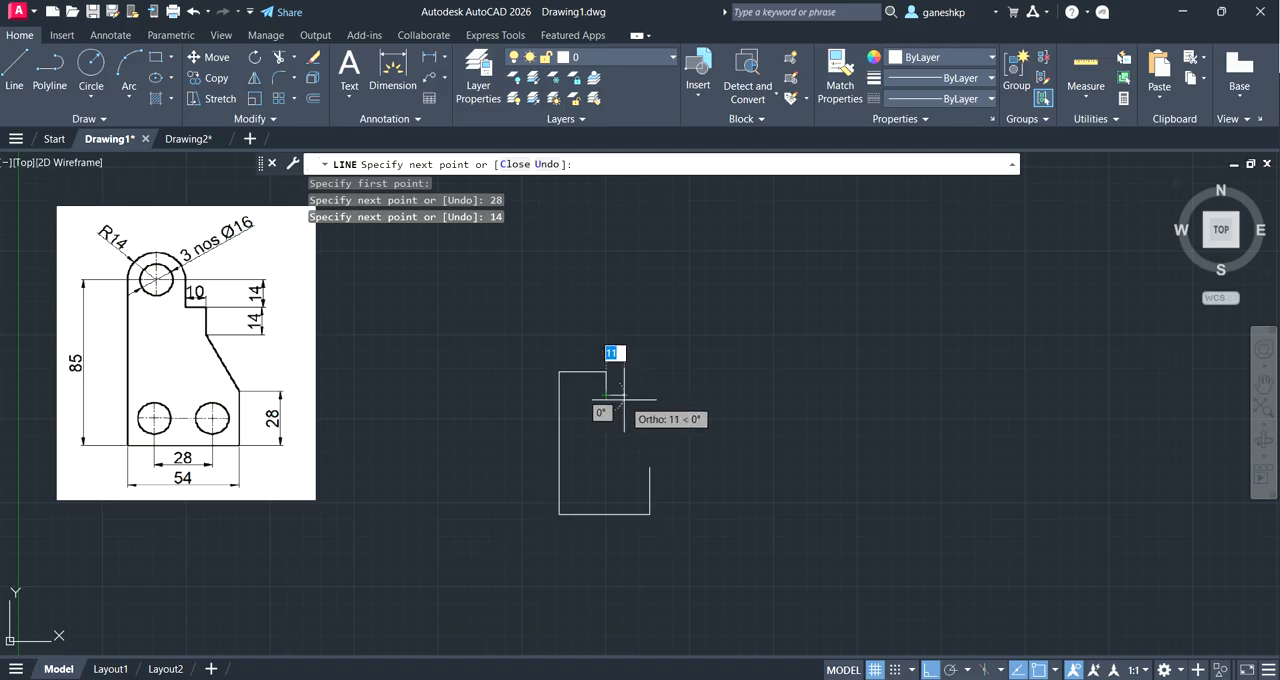
Step: Continue the outline 10 to the right and 14 down, and close it with a sloped line to the upper end of the 28 right edge
type("10")
key("Return")
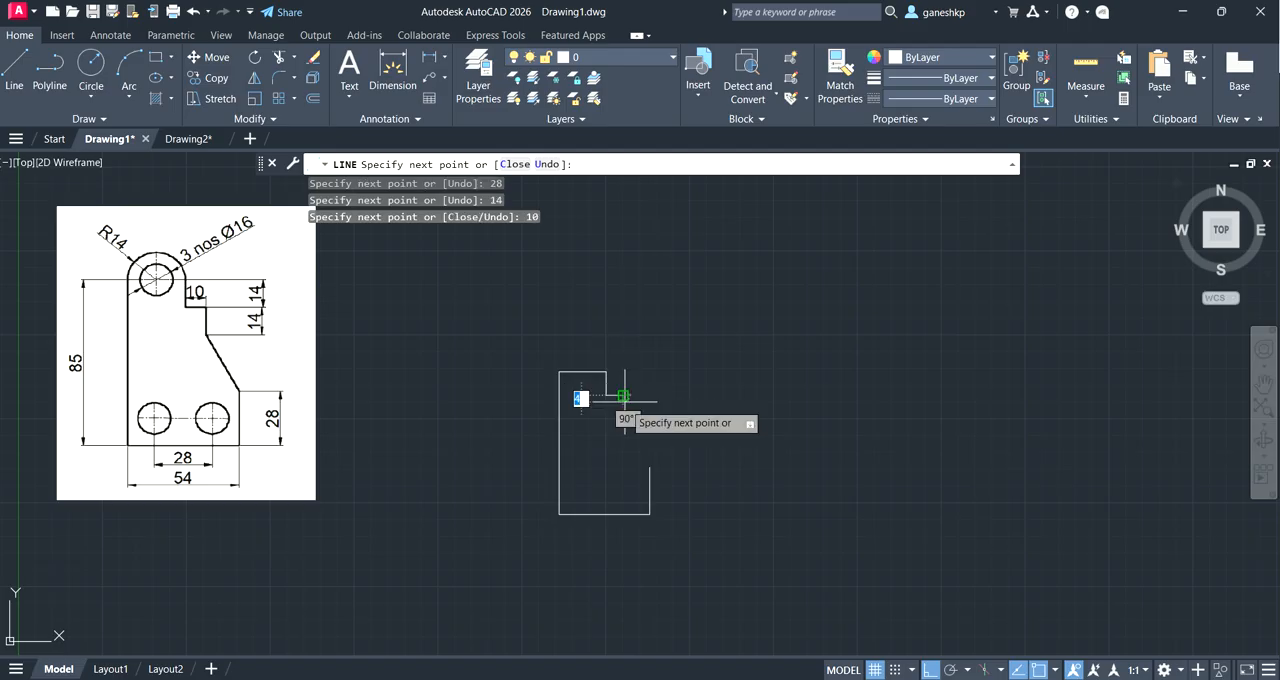
type("14")
key("Return")
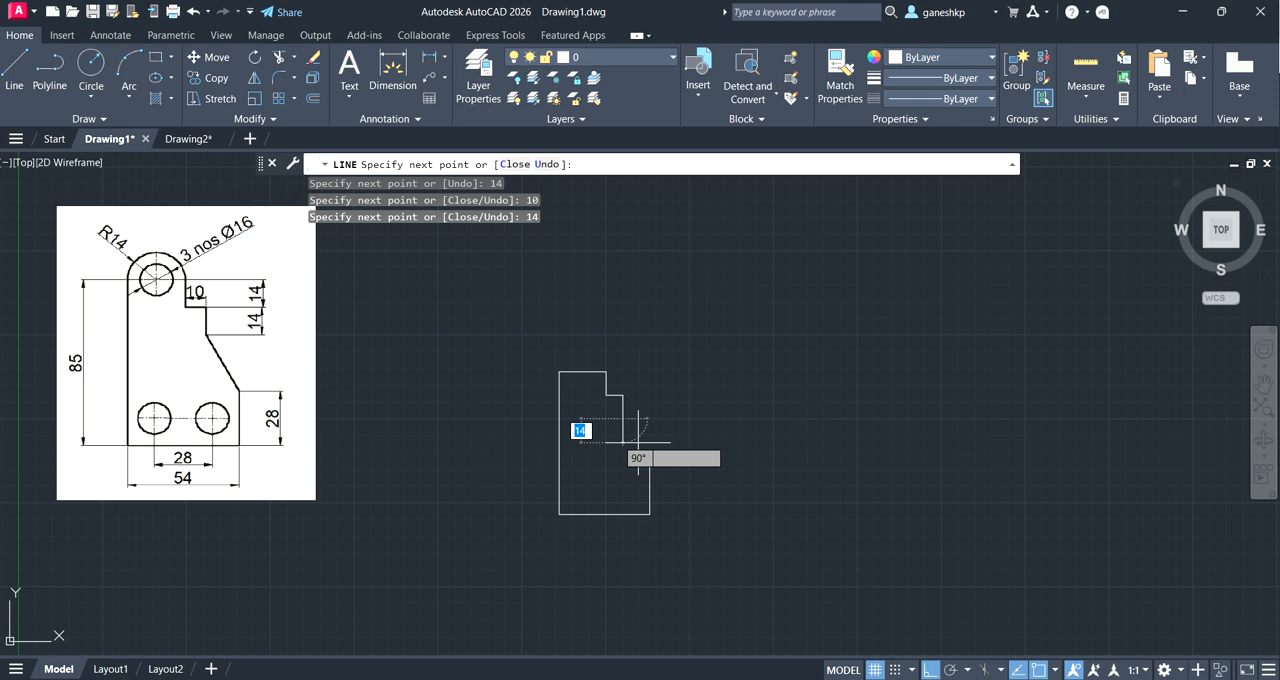
left_click(650, 466)
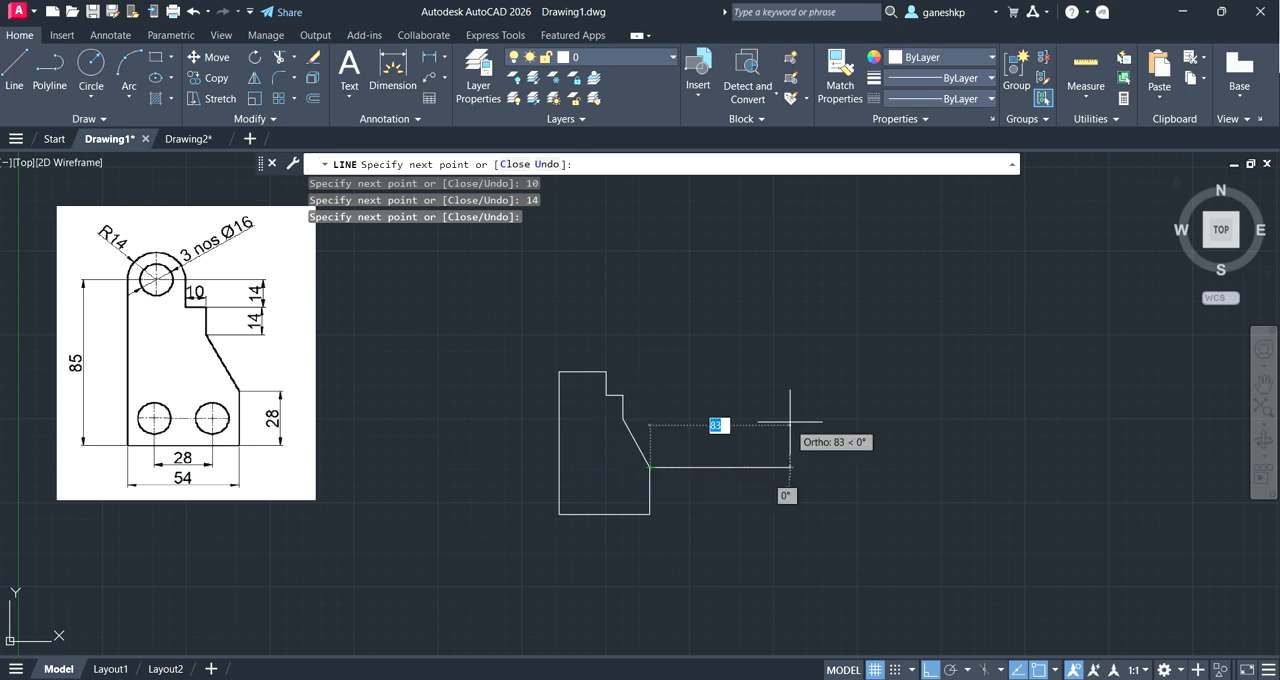
key("Return")
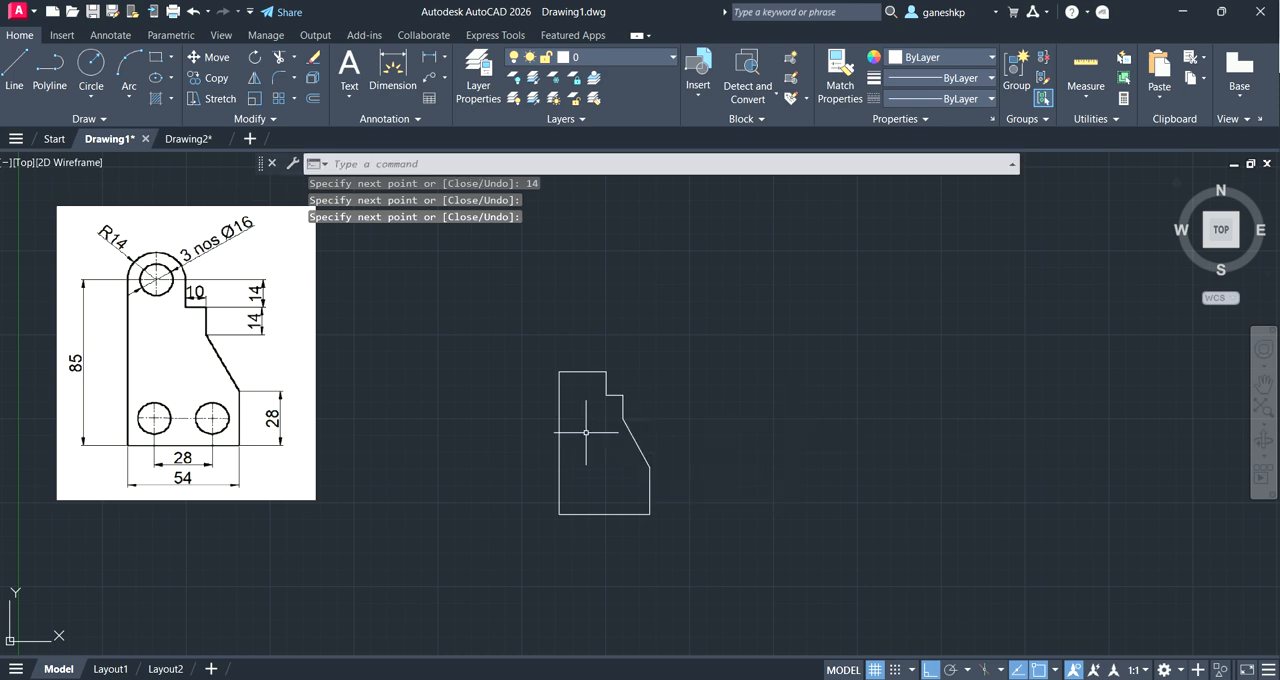
Step: Draw a circle of radius 14 centred on the midpoint of the outline's 28 top edge
scroll(586, 432, "up", 2)
scroll(586, 432, "down", 2)
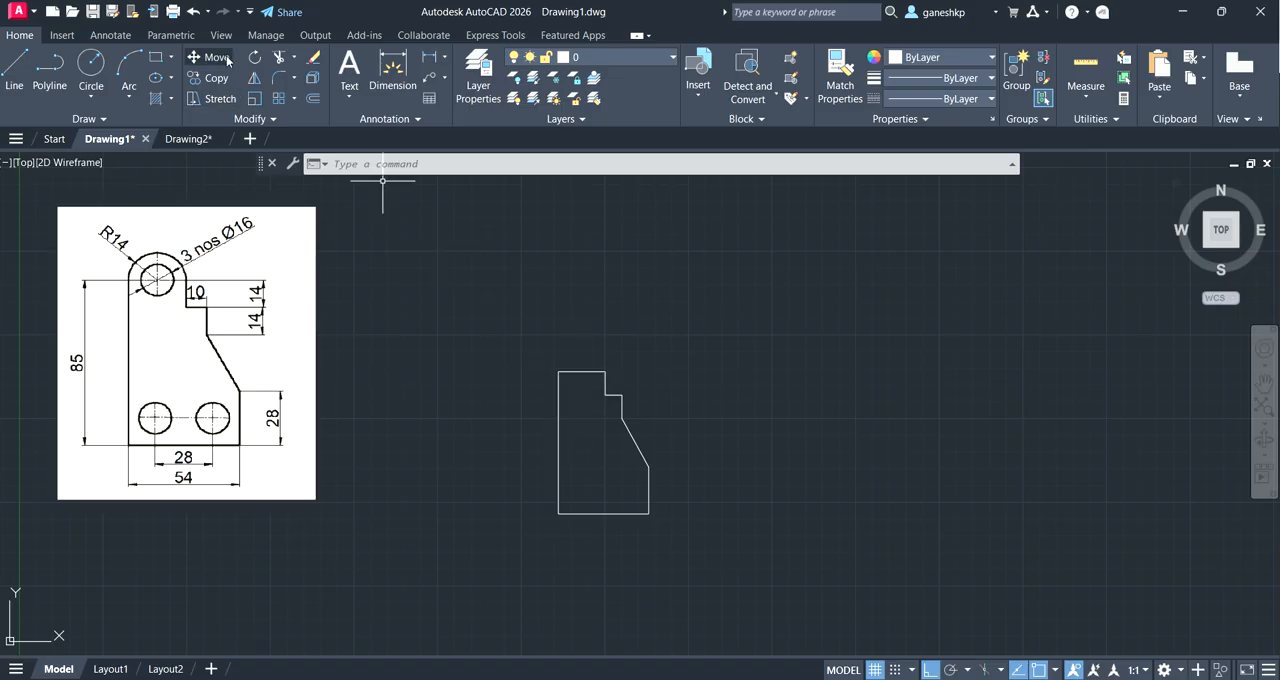
left_click(91, 96)
left_click(118, 123)
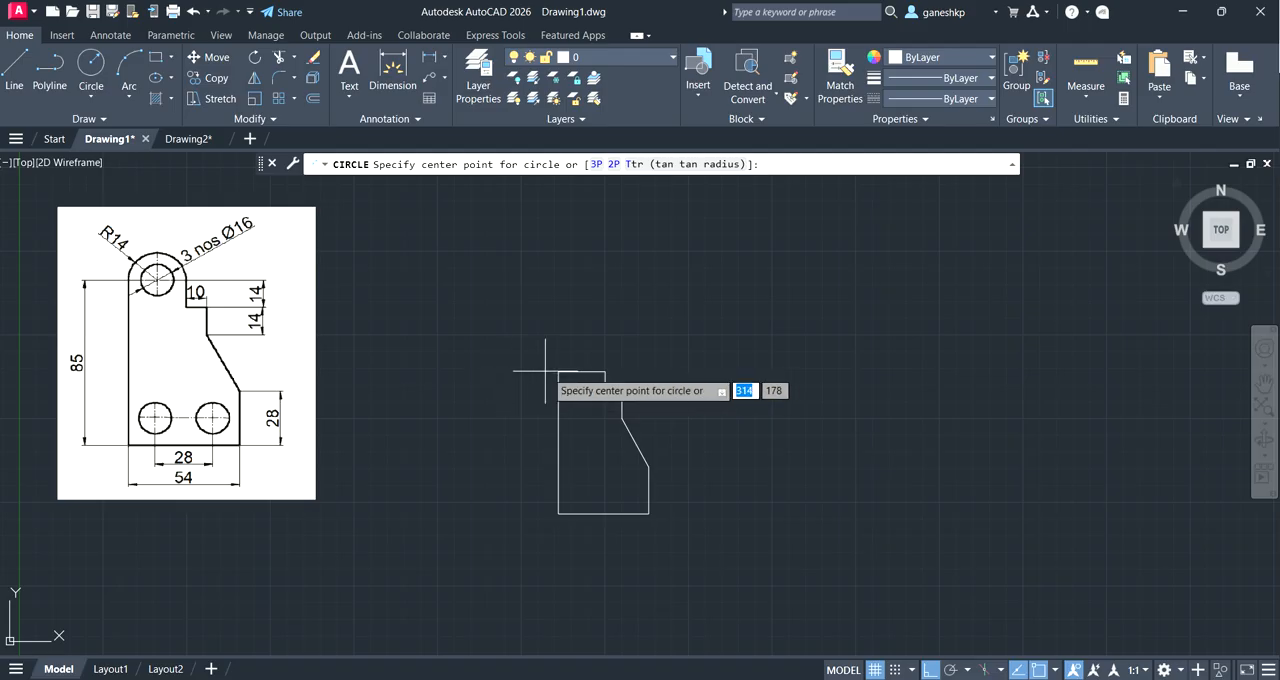
scroll(558, 372, "up", 3)
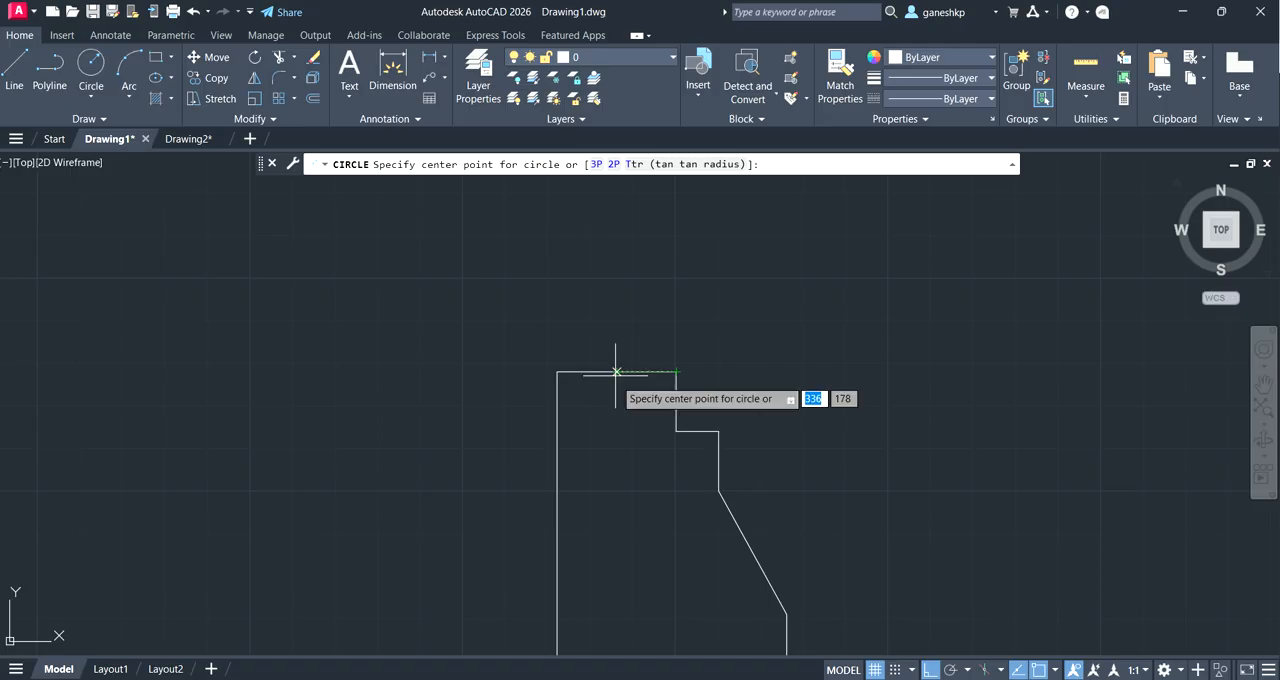
scroll(614, 374, "down", 5)
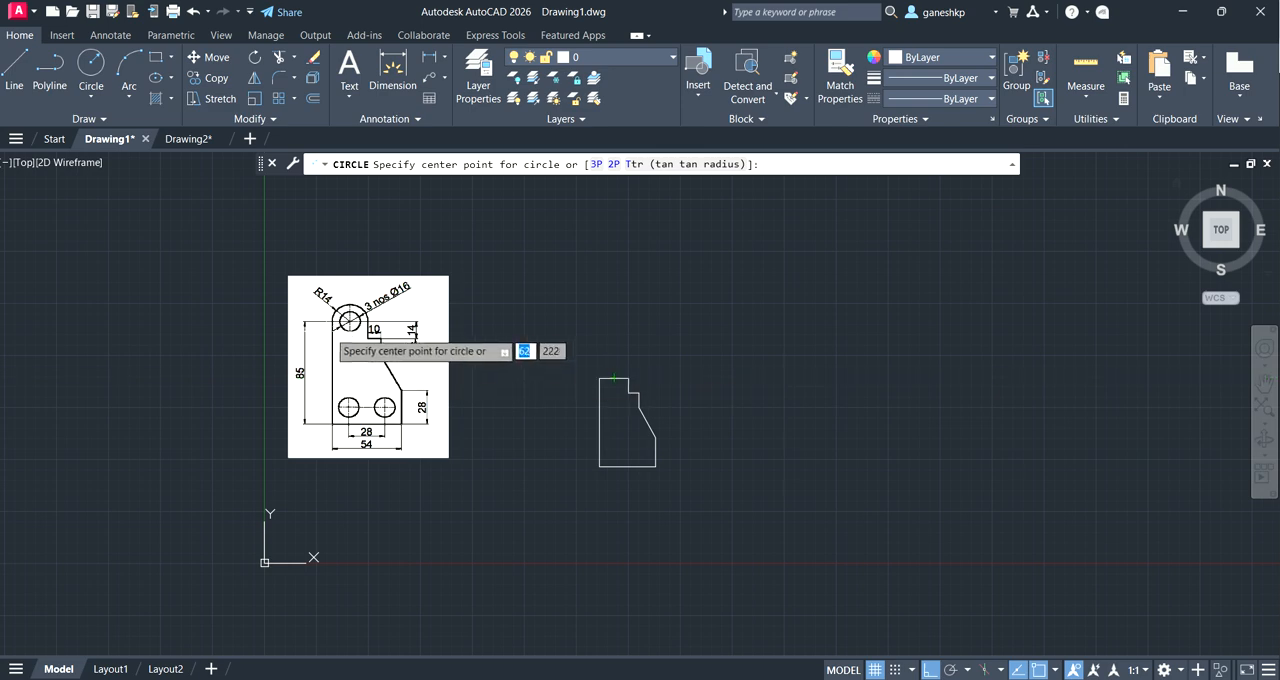
scroll(349, 321, "up", 4)
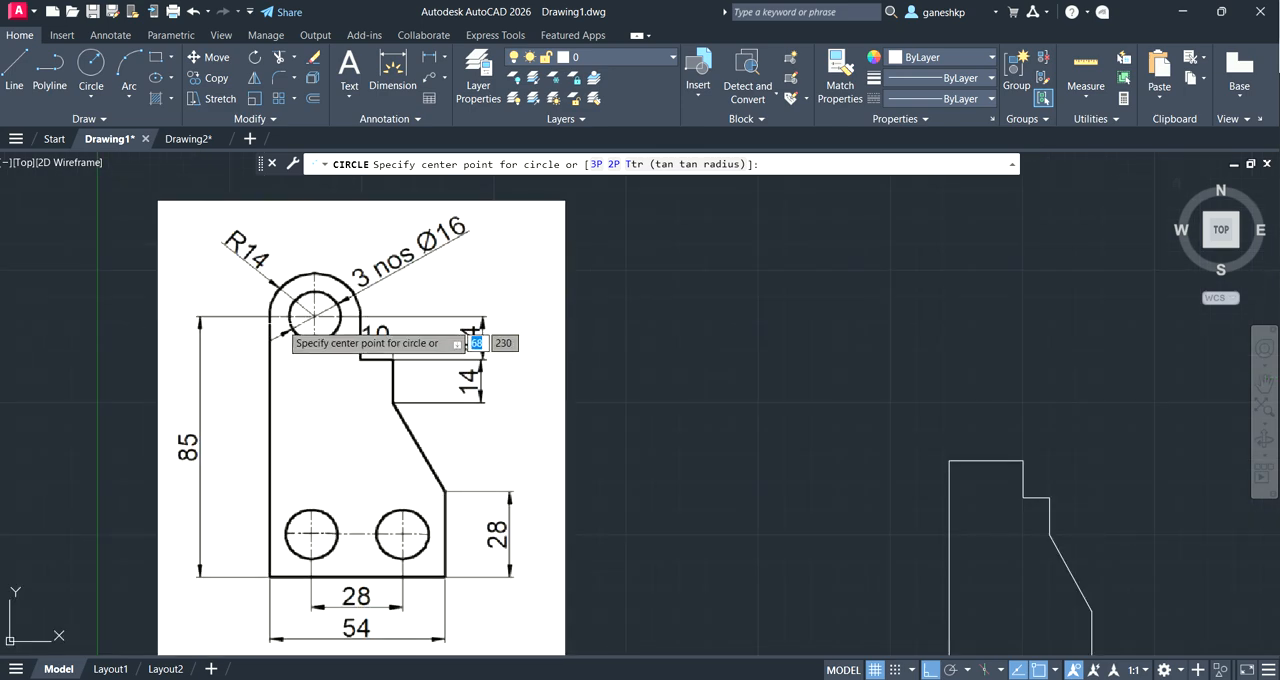
left_click(986, 461)
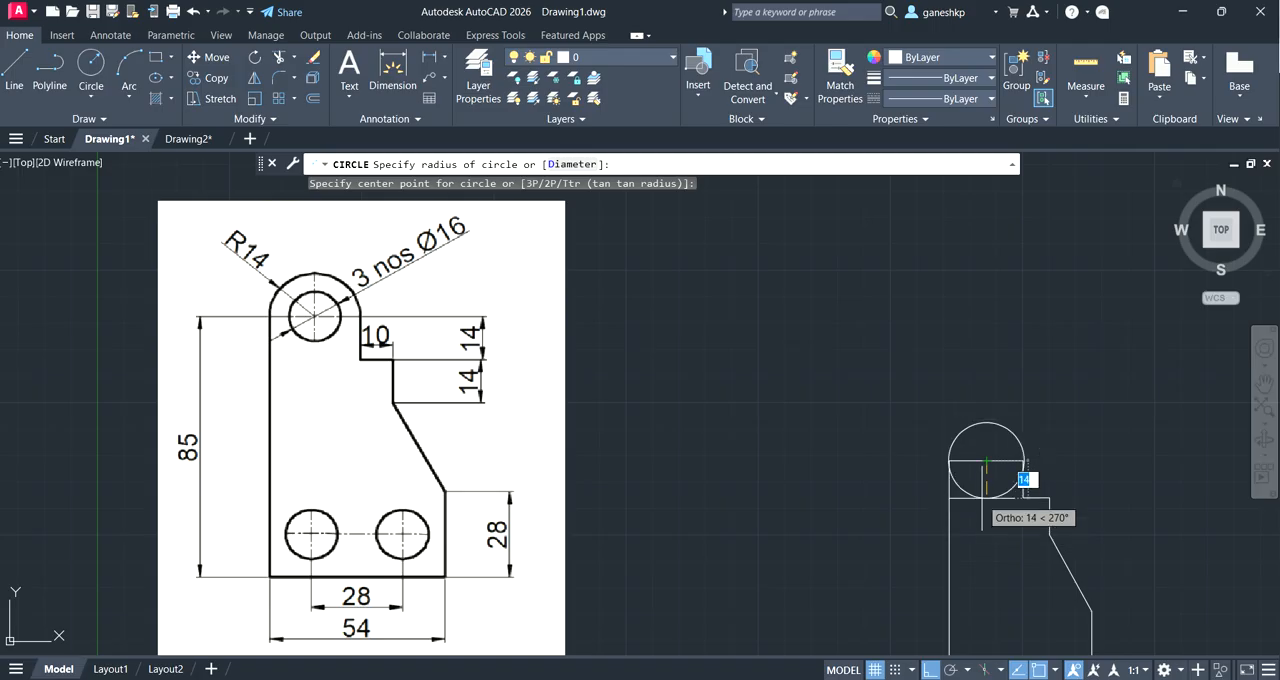
key("Return")
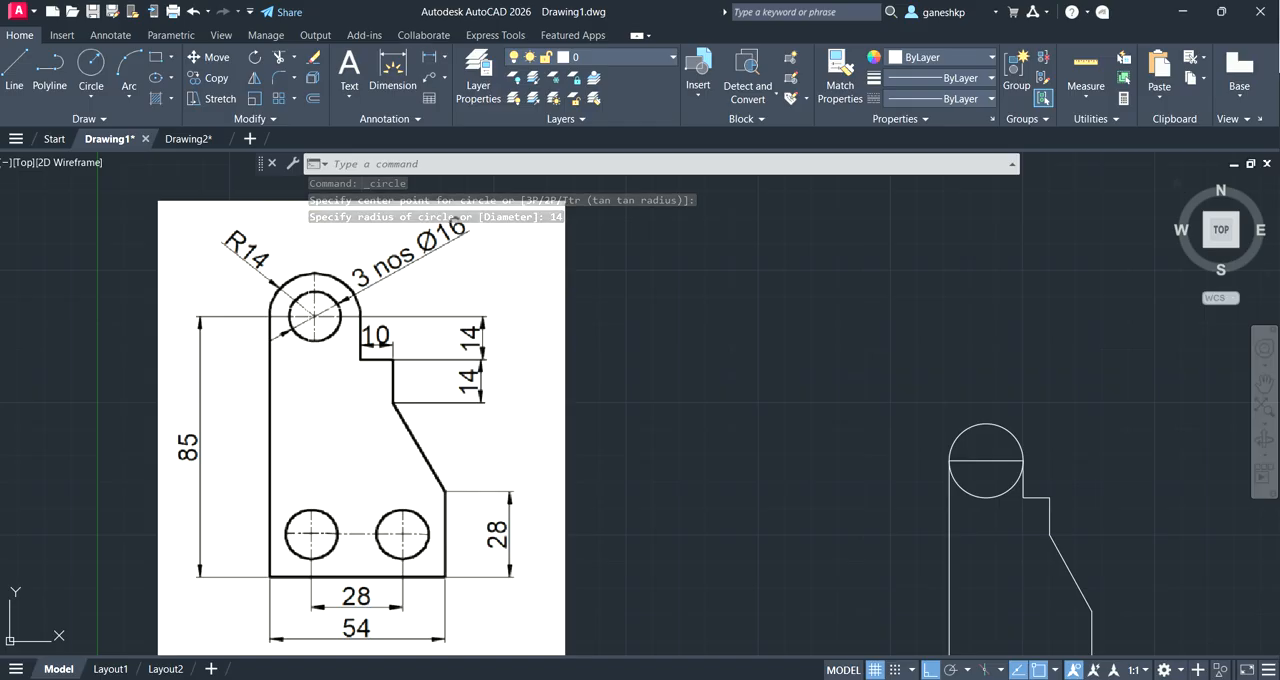
Step: Draw a 16 diameter circle concentric with the R14 circle
left_click(97, 97)
left_click(119, 158)
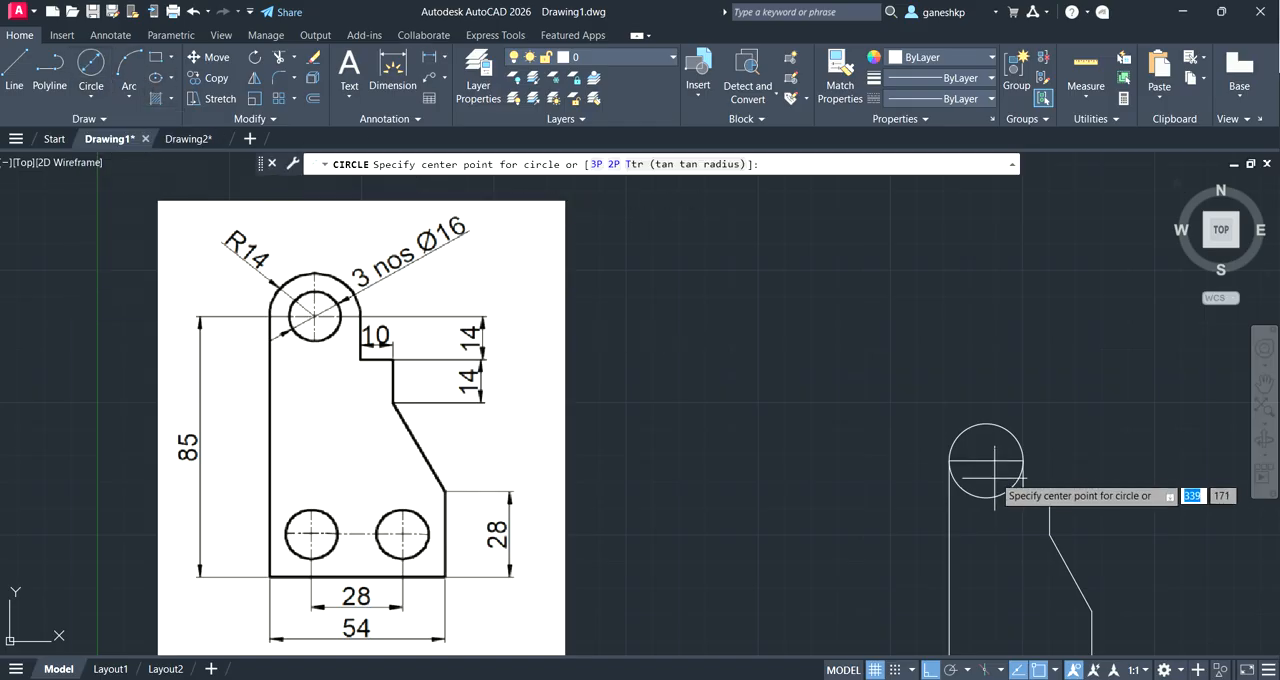
left_click(986, 461)
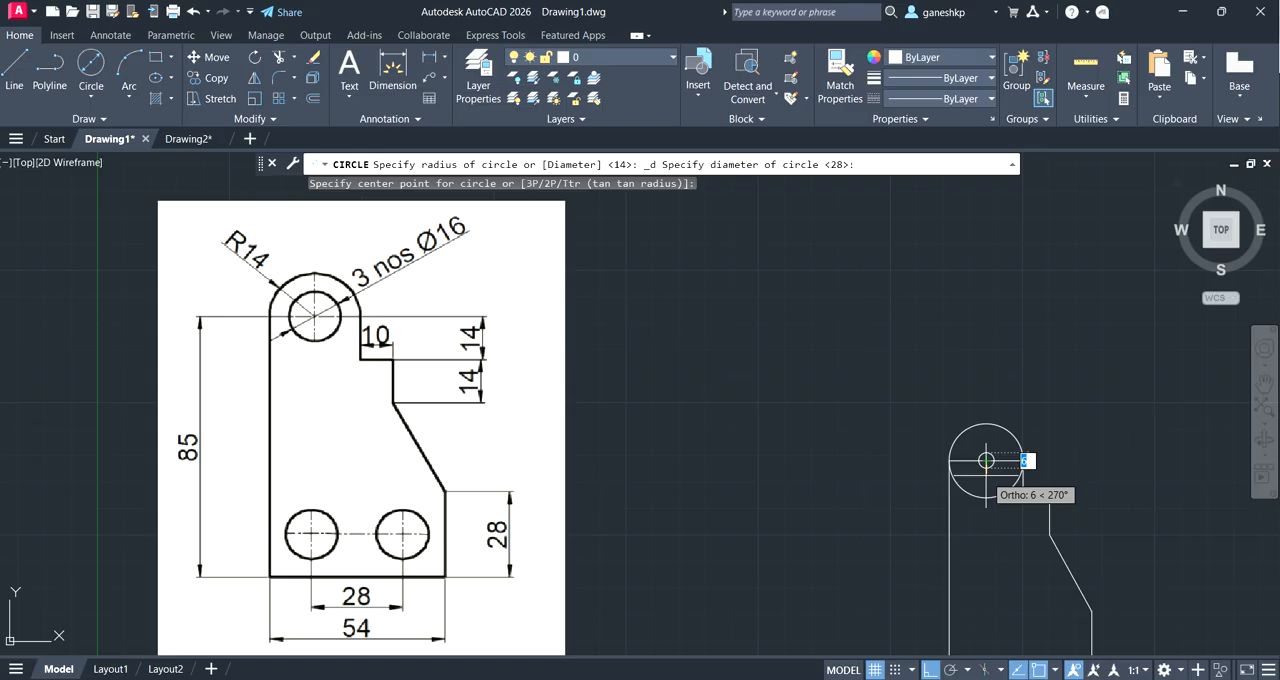
type("16")
key("Return")
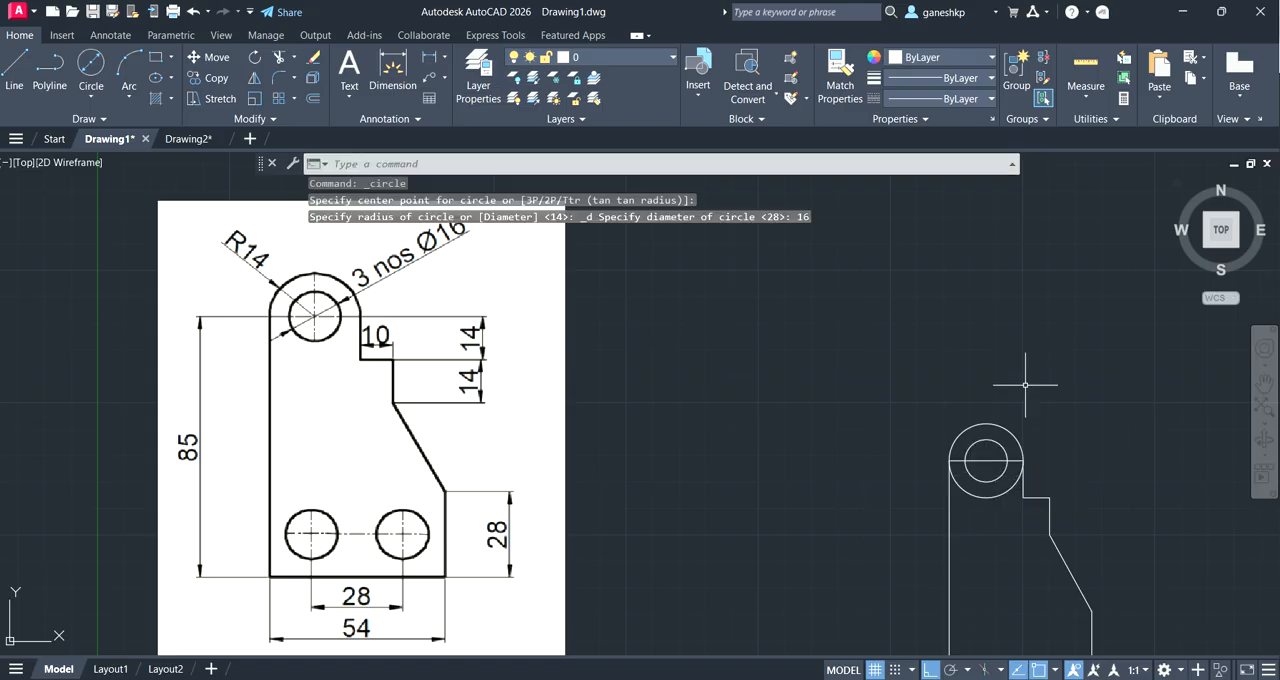
Step: Trim away the lower half of the R14 circle and the horizontal top edge running through both circles
left_click(279, 57)
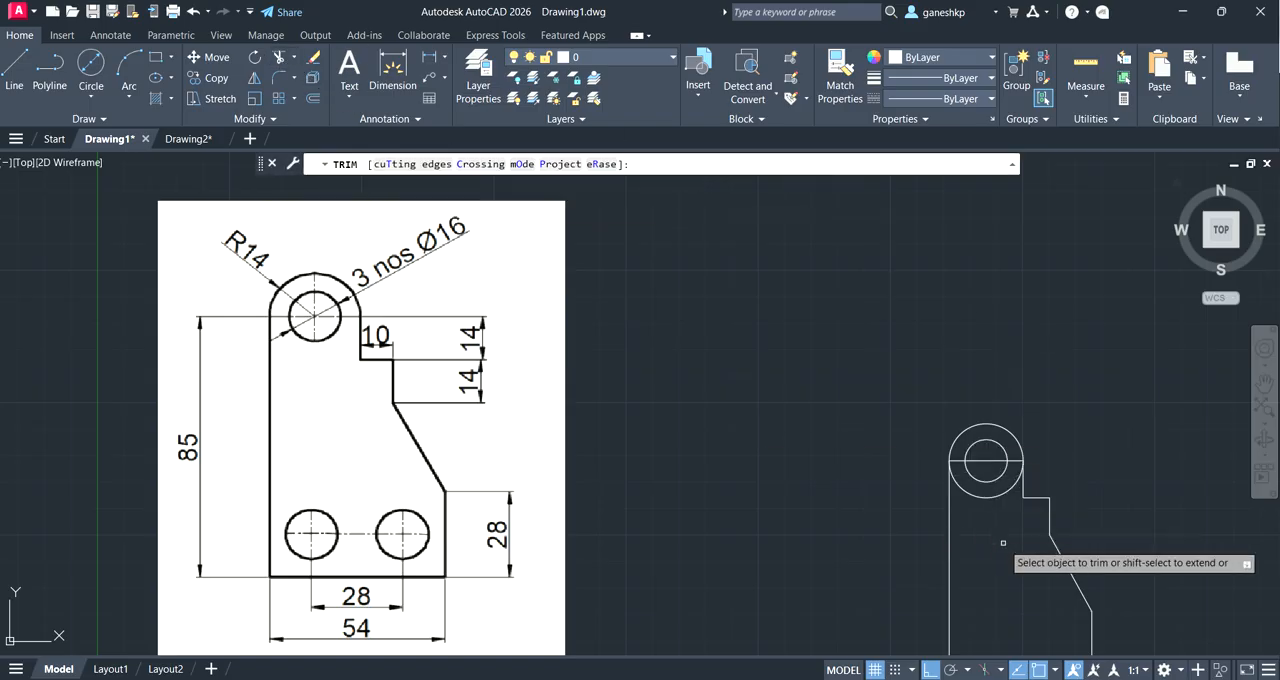
left_click(977, 496)
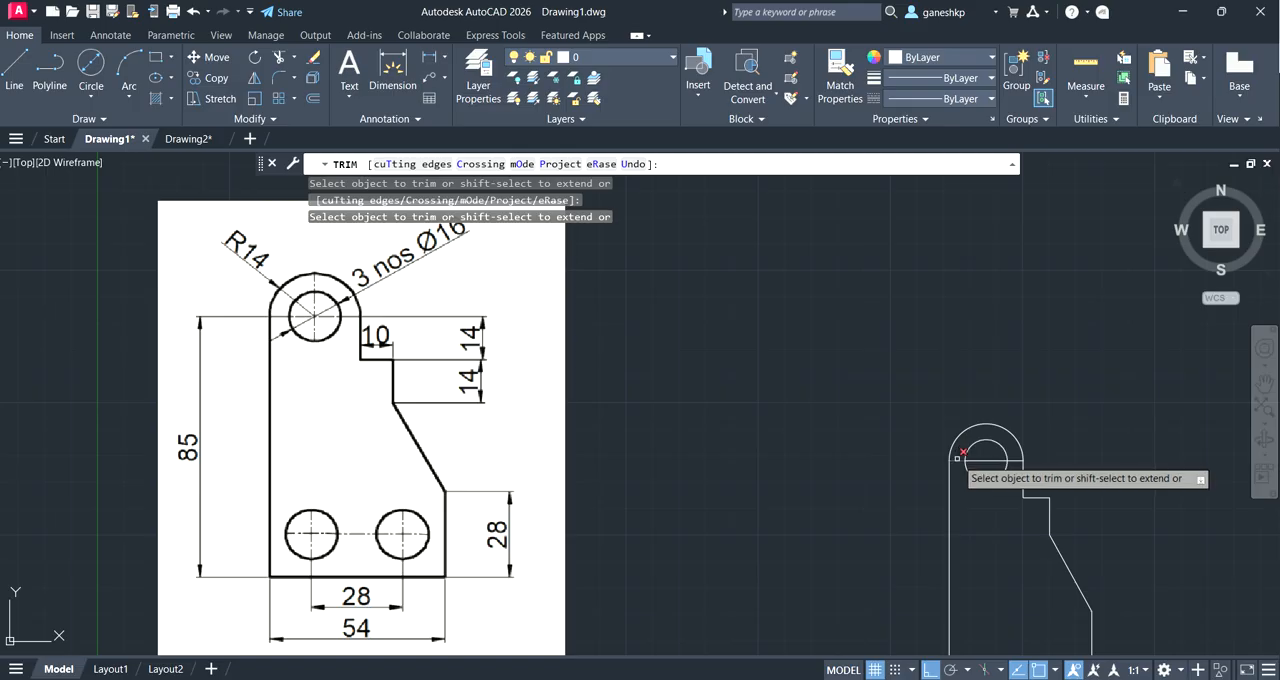
left_click(957, 459)
left_click(987, 460)
left_click(1014, 460)
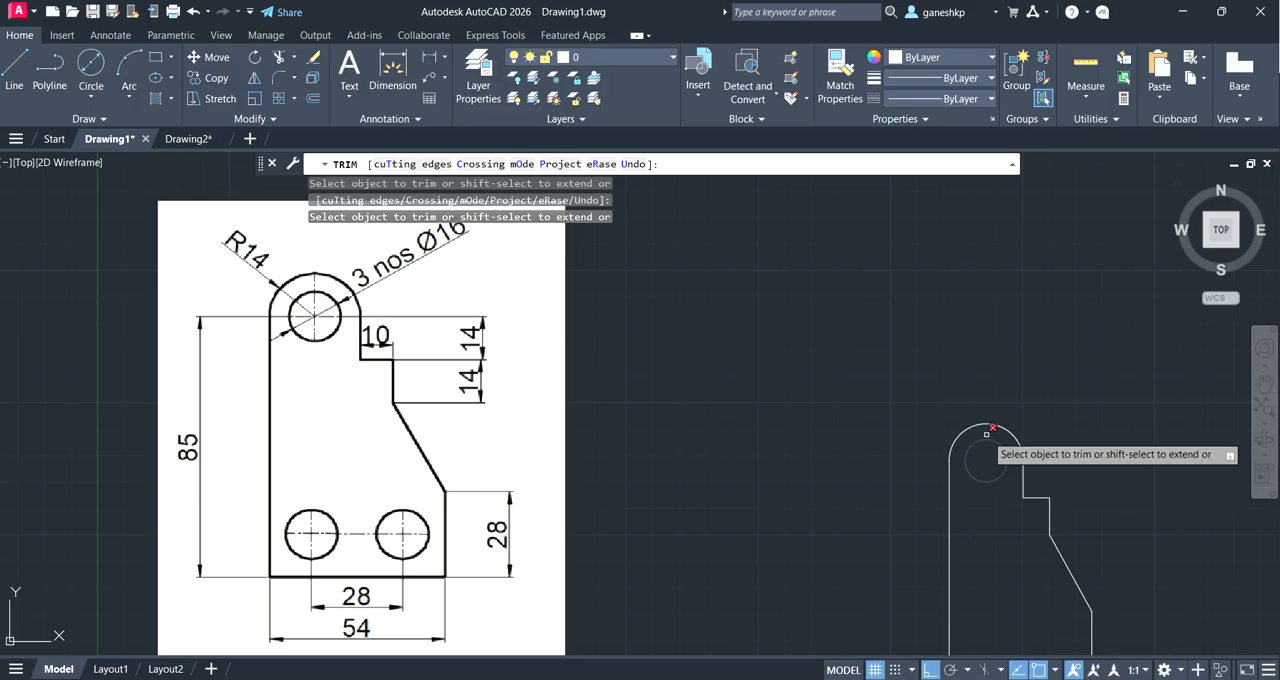
scroll(916, 425, "down", 4)
scroll(930, 440, "up", 4)
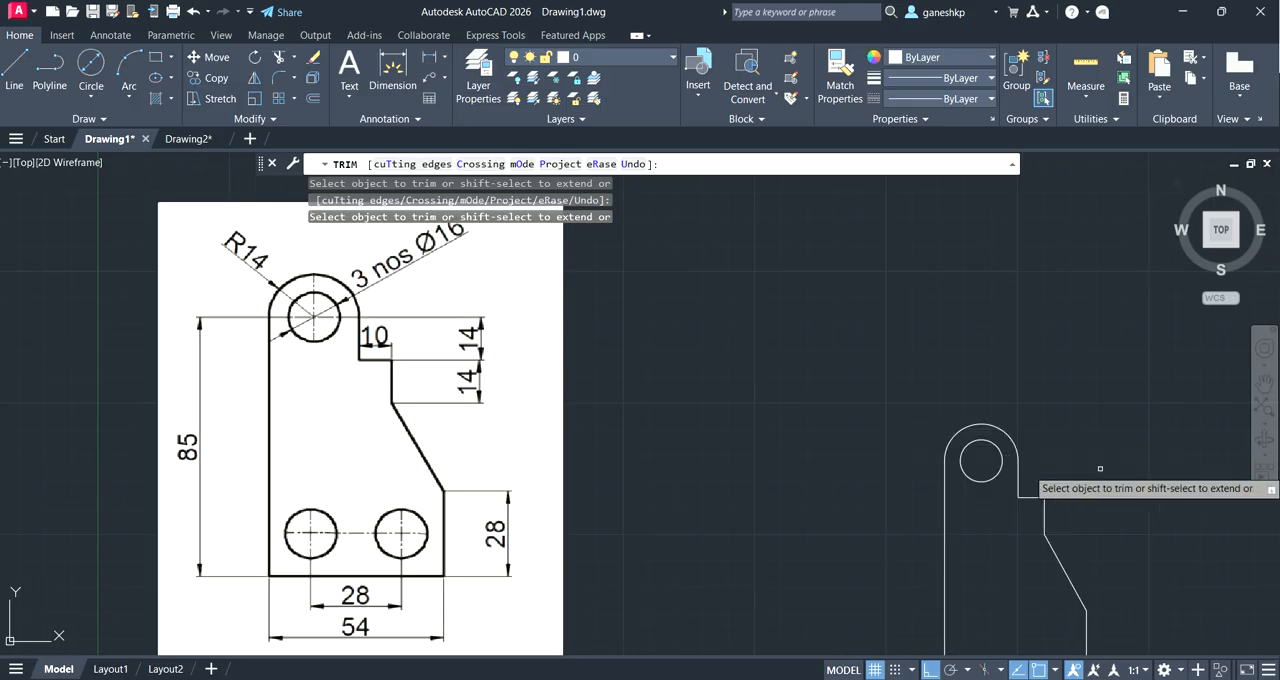
left_click(1263, 384)
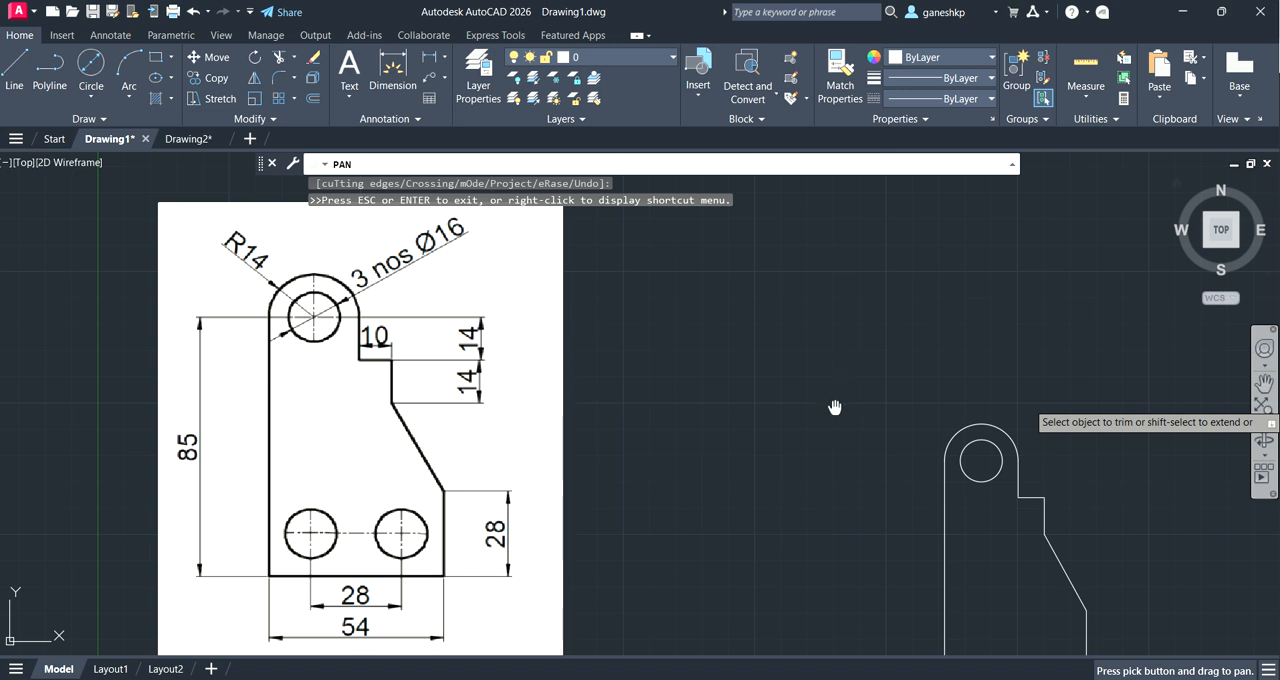
key("Escape")
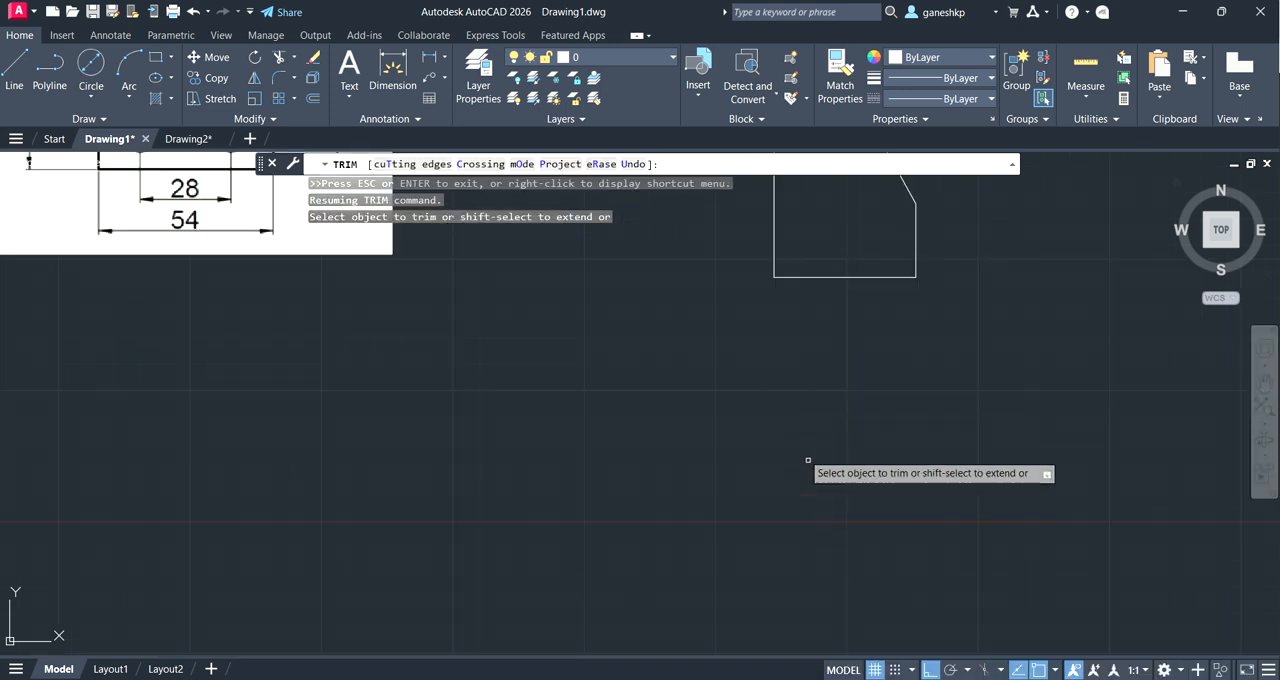
left_click(777, 428)
key("Escape")
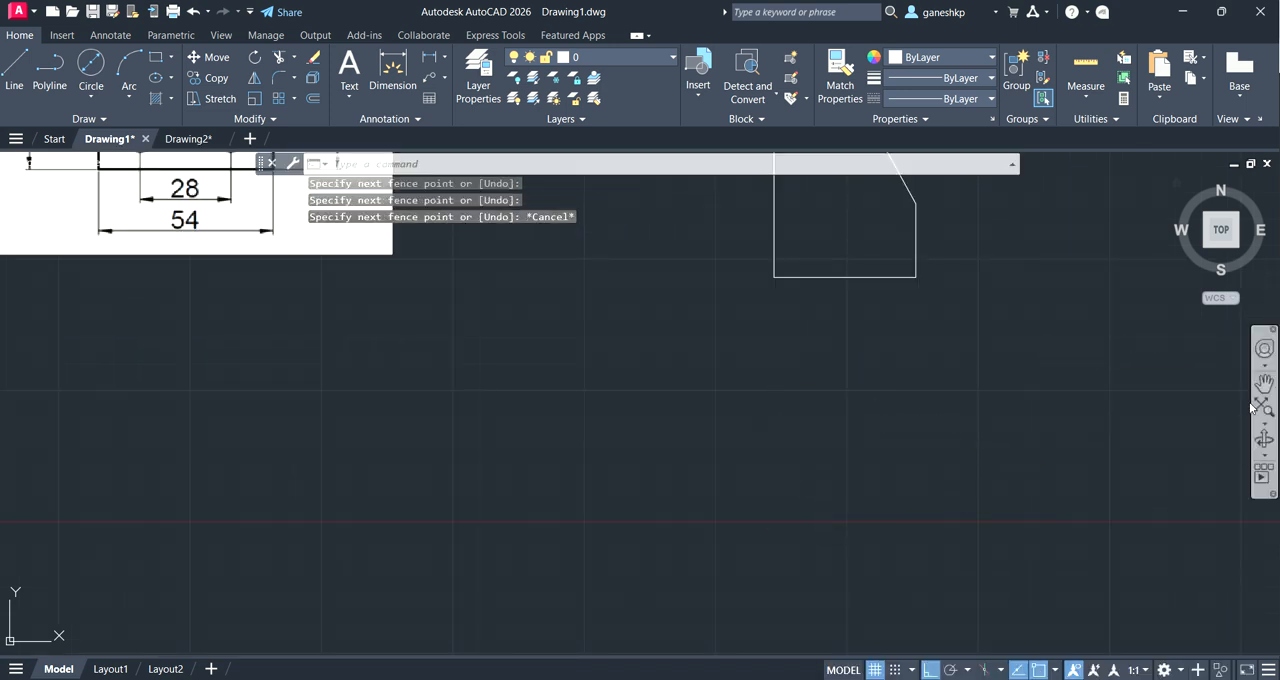
Step: From the outline's lower-left corner, draw lines 13 right, 14 up and 28 right, and erase the vertical 14 line
left_click(1264, 384)
left_click_drag(836, 311, 982, 564)
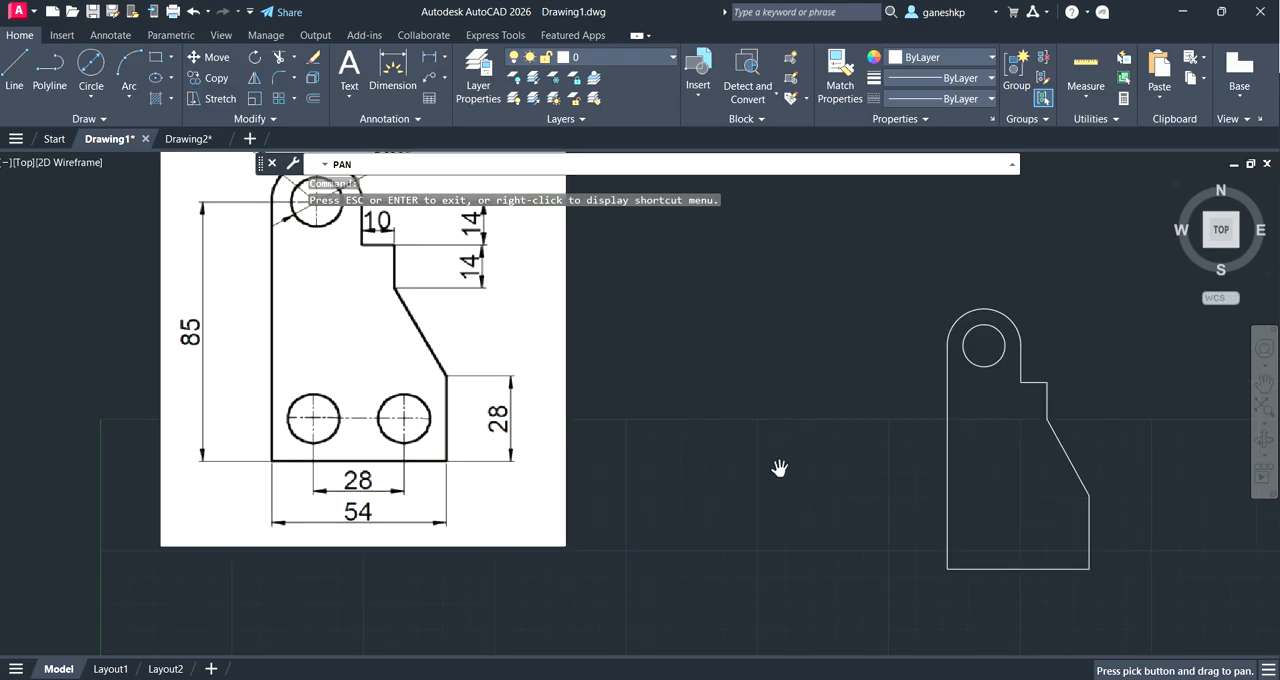
key("Escape")
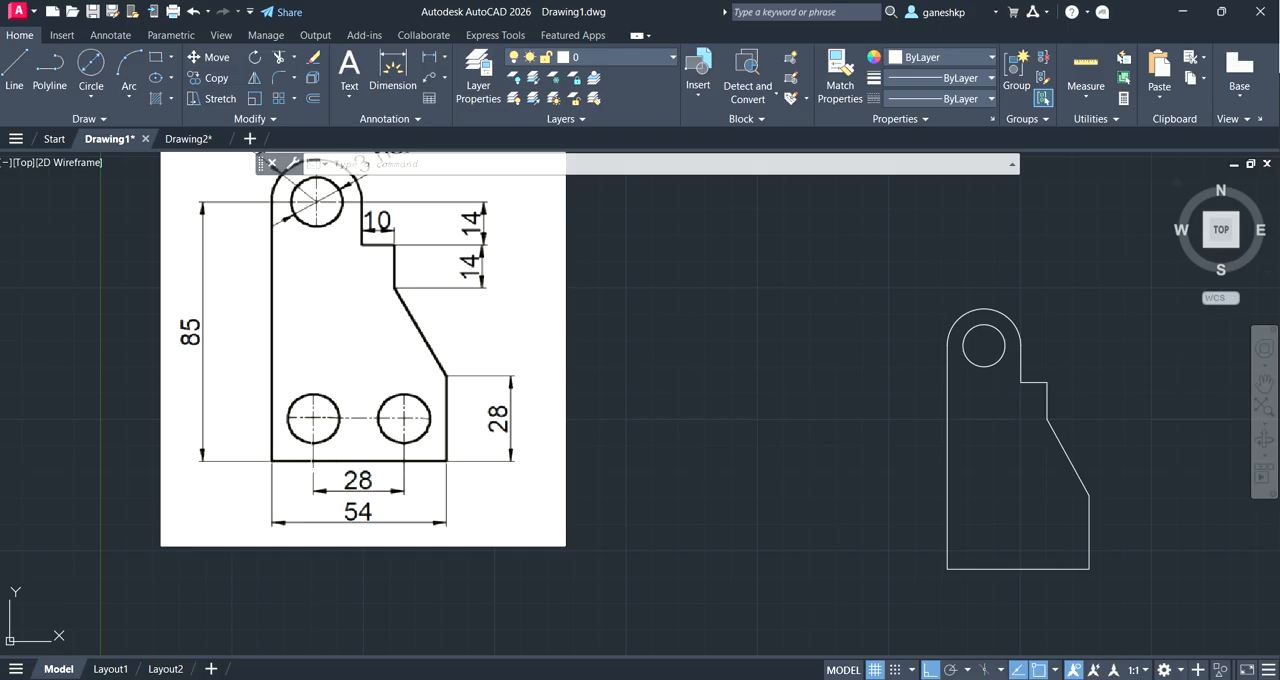
left_click(14, 68)
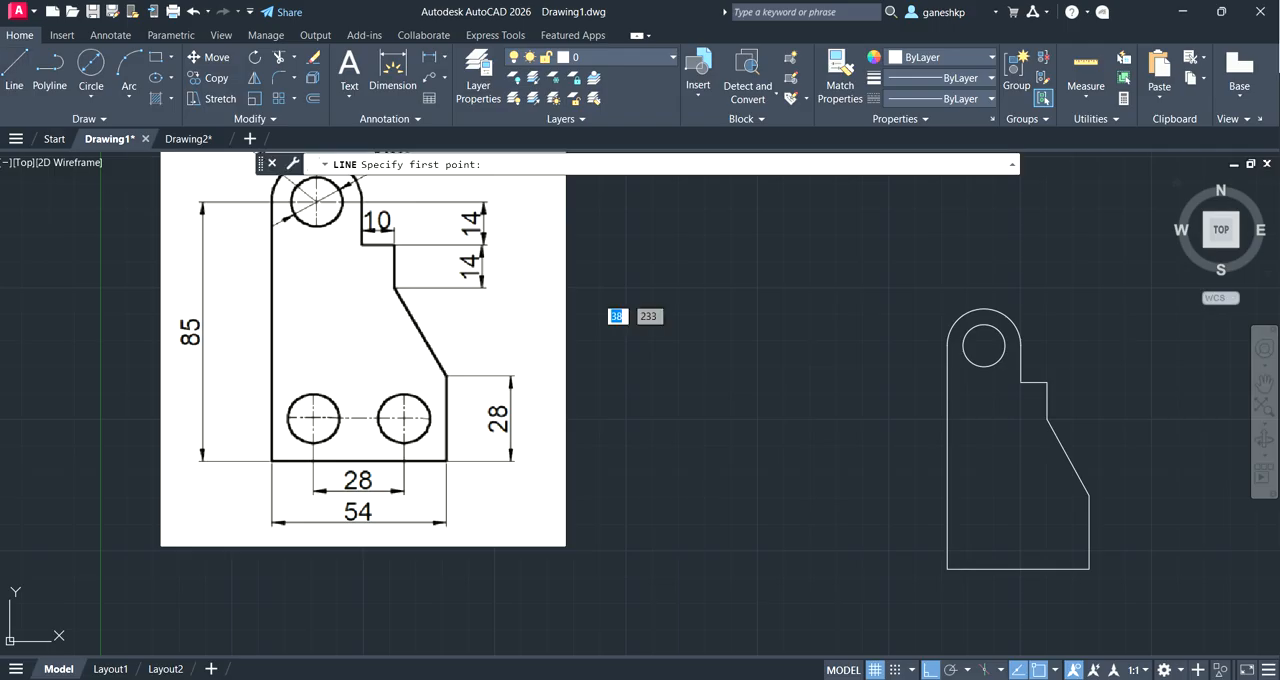
left_click(947, 569)
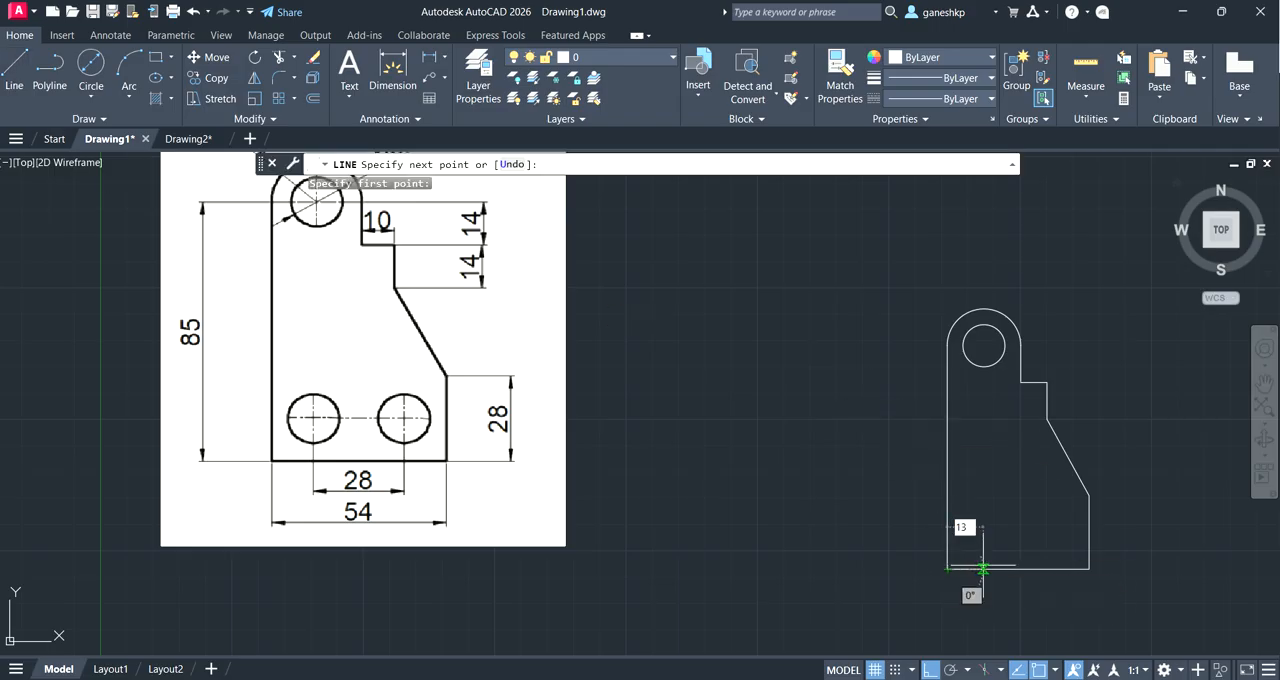
key("Return")
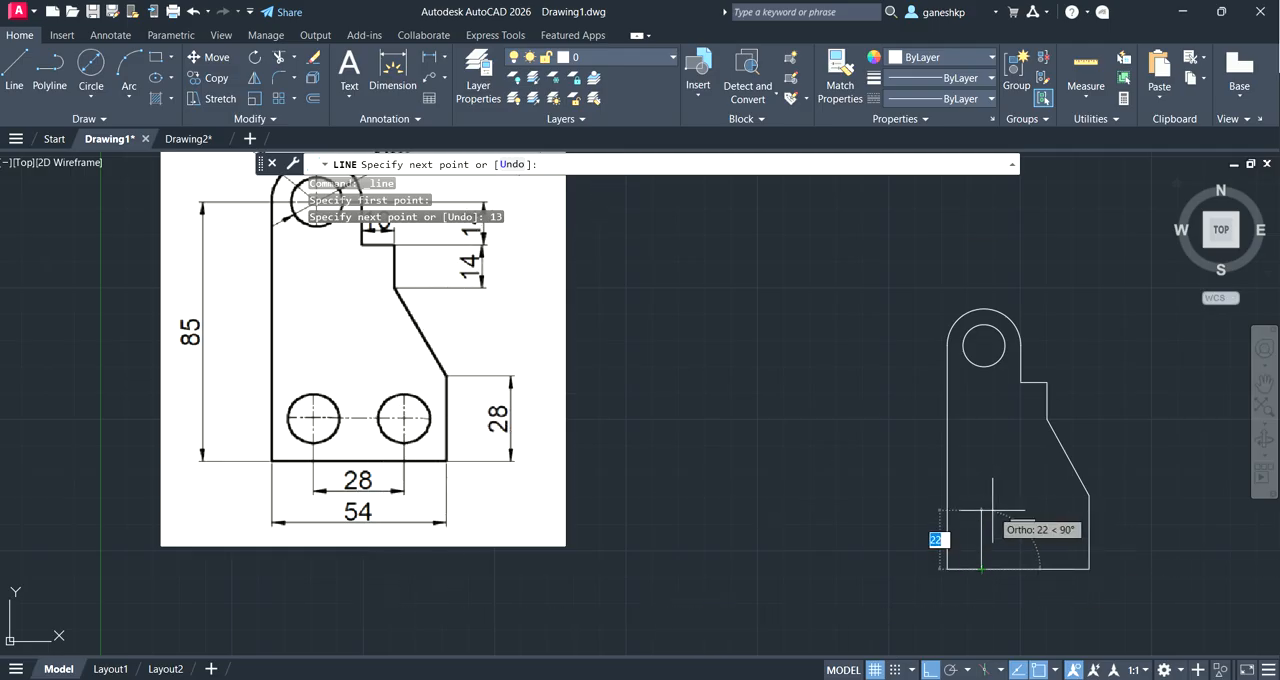
key("BackSpace")
key("Return")
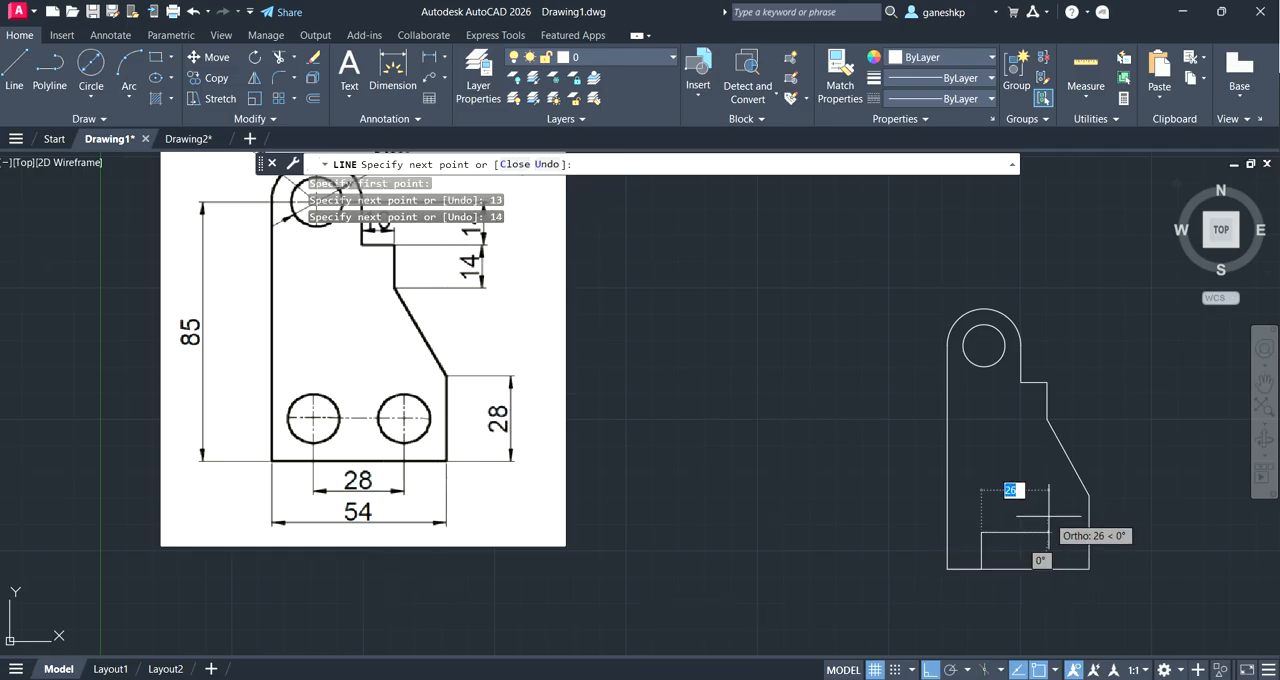
type("28")
key("Return")
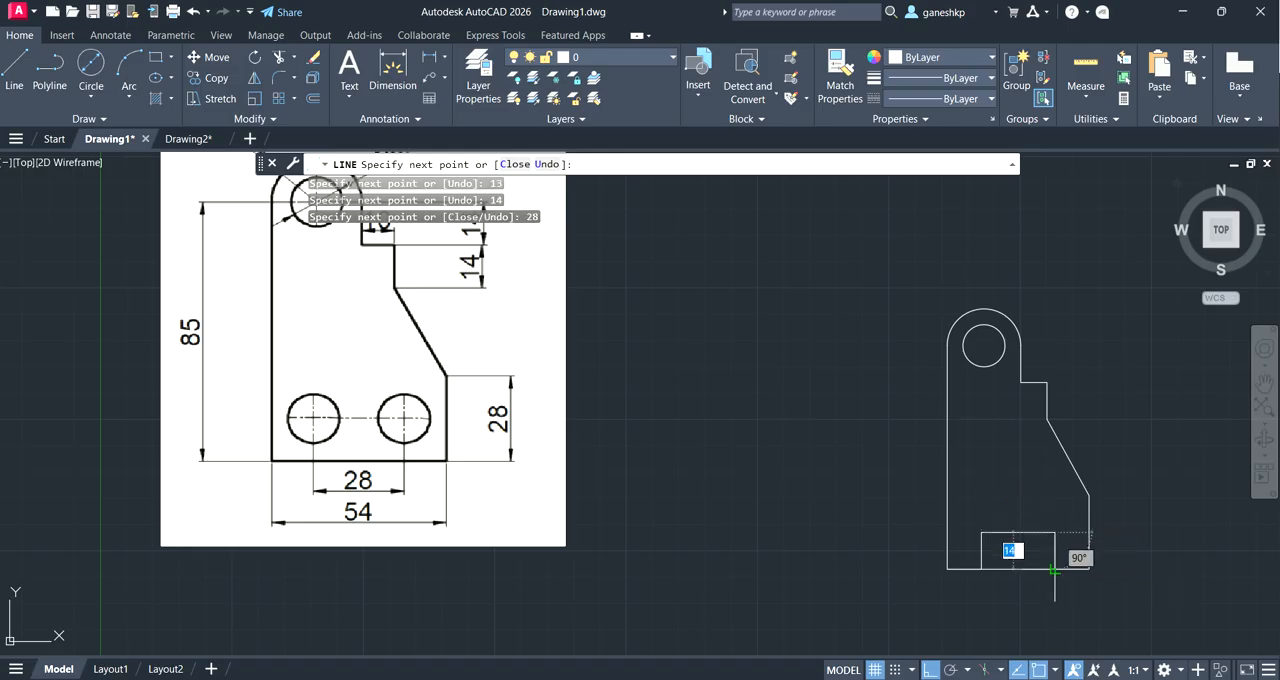
key("Escape")
key("Escape")
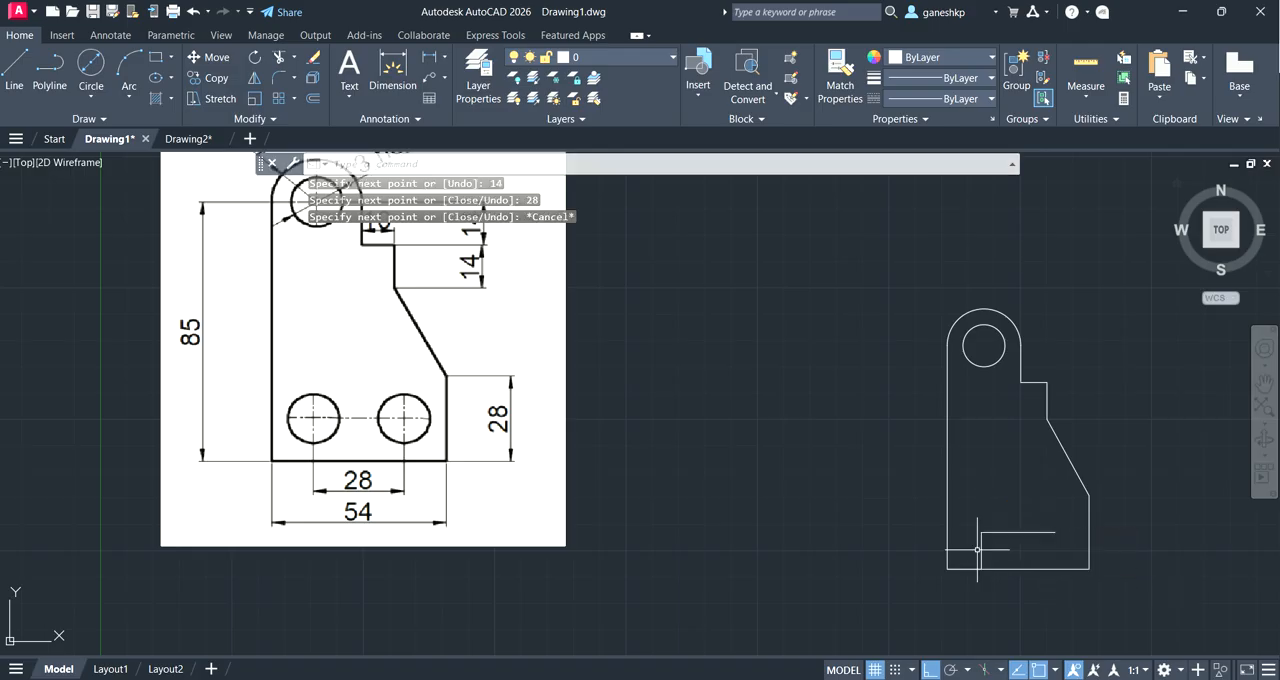
left_click(982, 549)
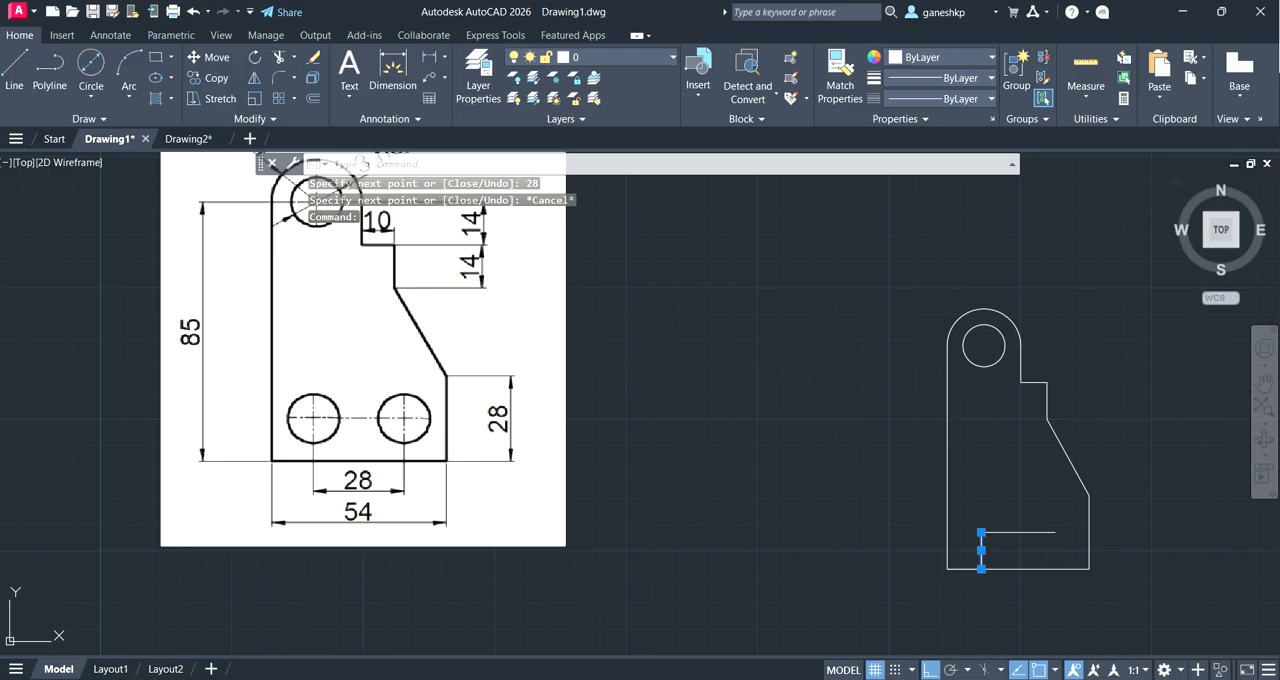
key("Delete")
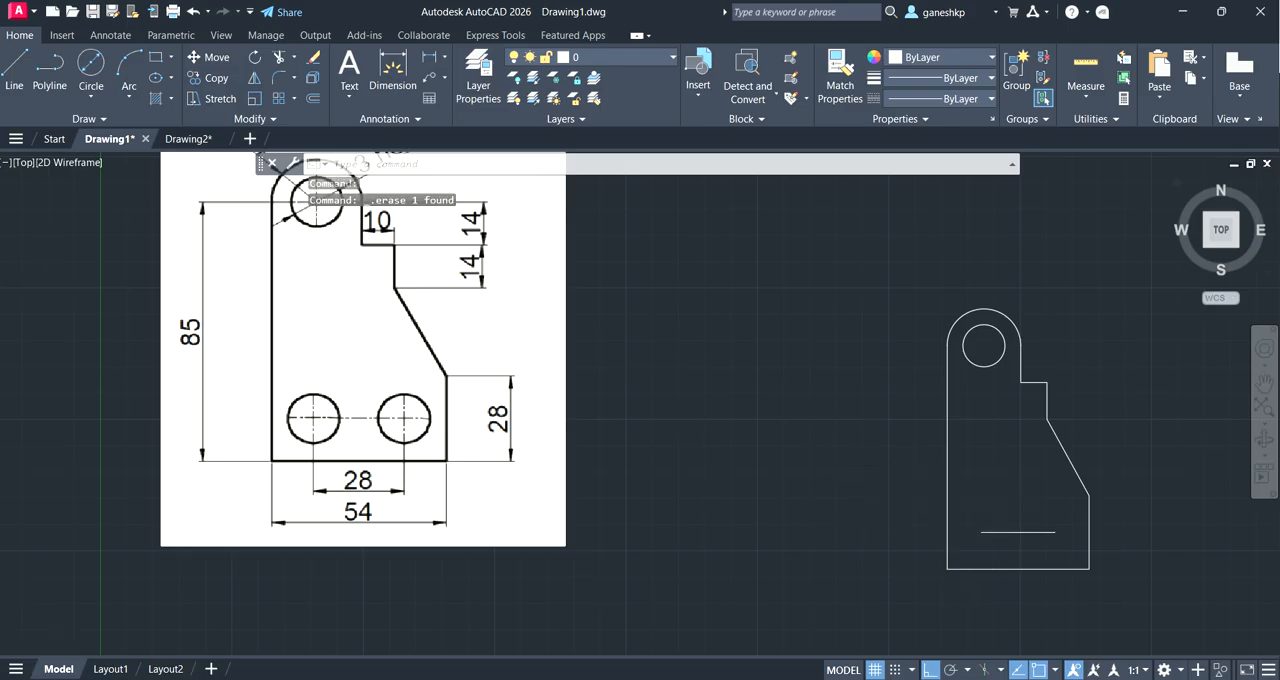
Step: Copy the 16 diameter circle from its centre to both ends of the 28 construction line near the base
scroll(1005, 530, "up", 2)
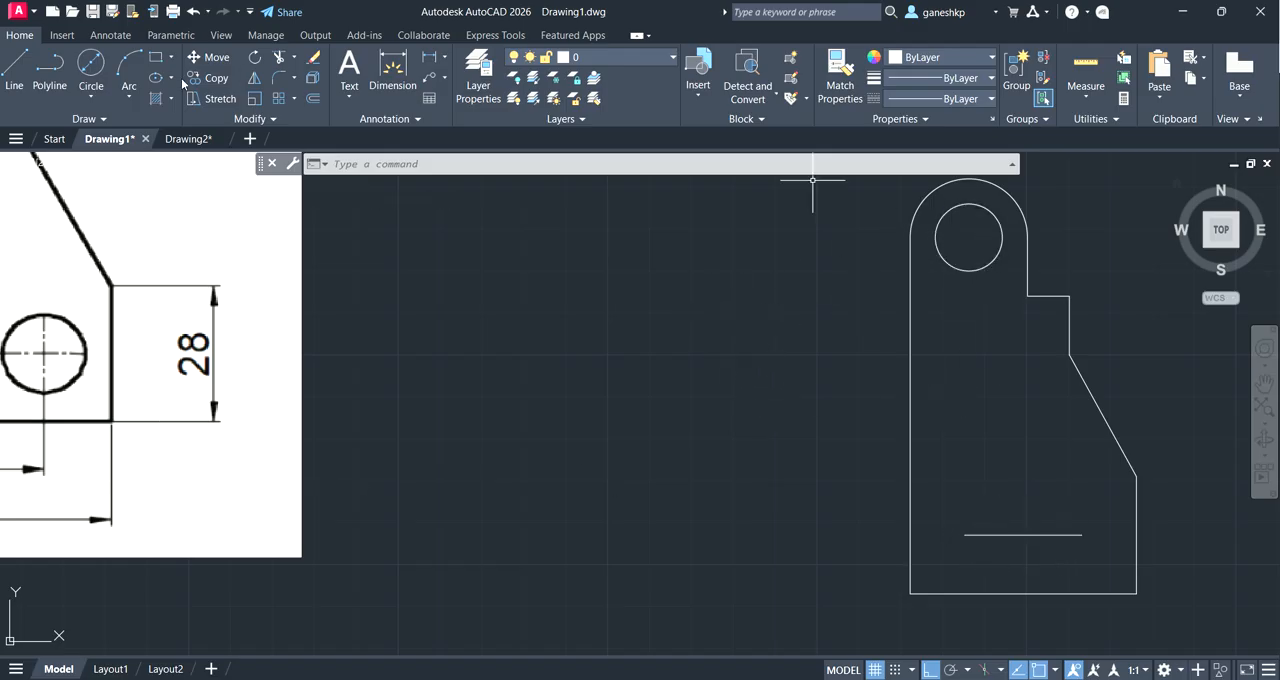
left_click(91, 96)
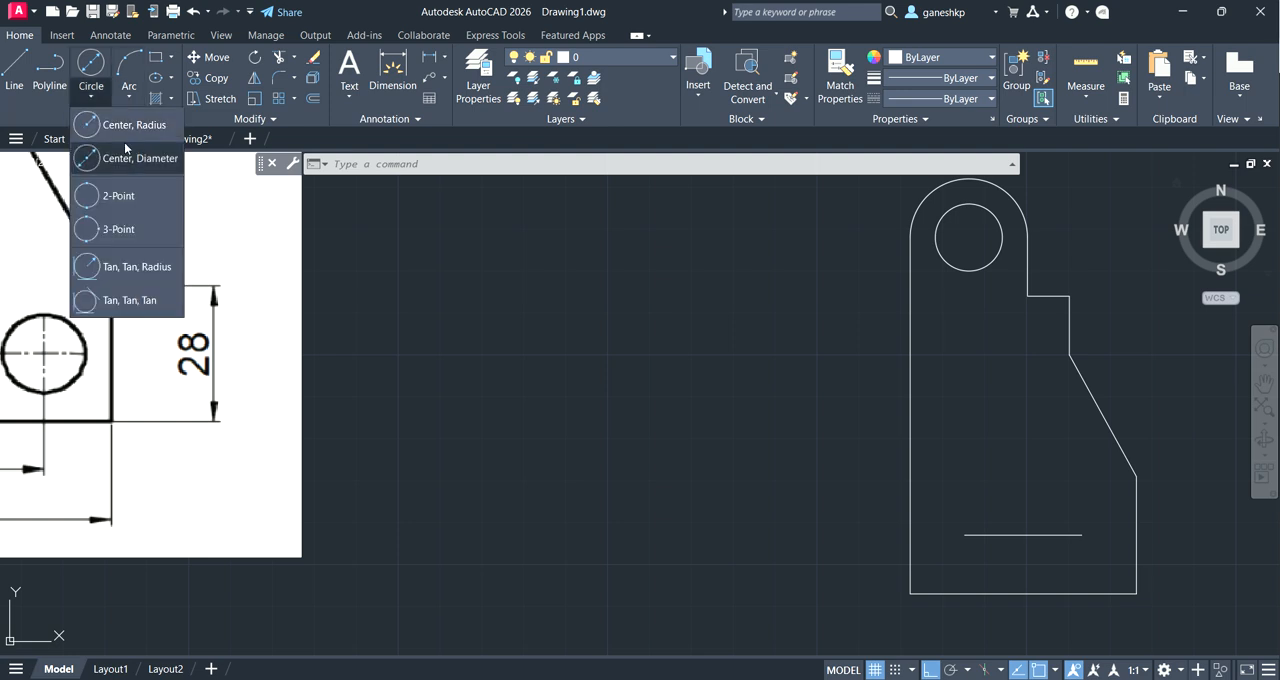
left_click(106, 93)
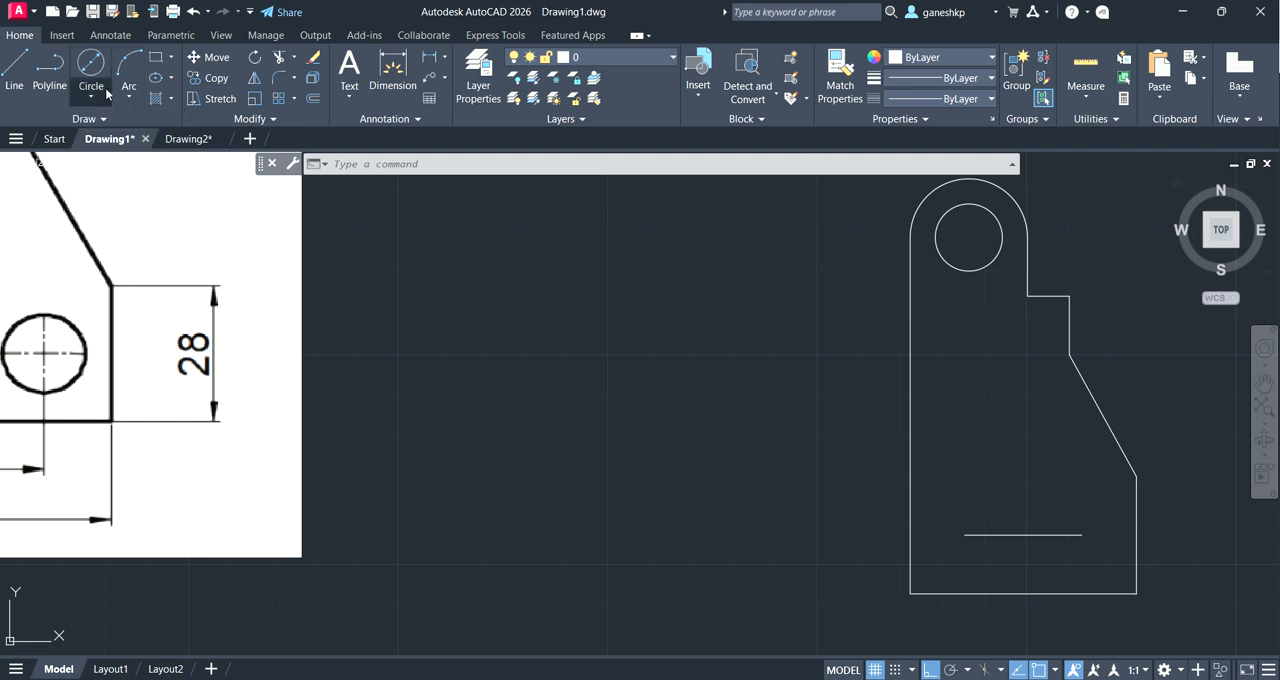
left_click(213, 78)
left_click(963, 268)
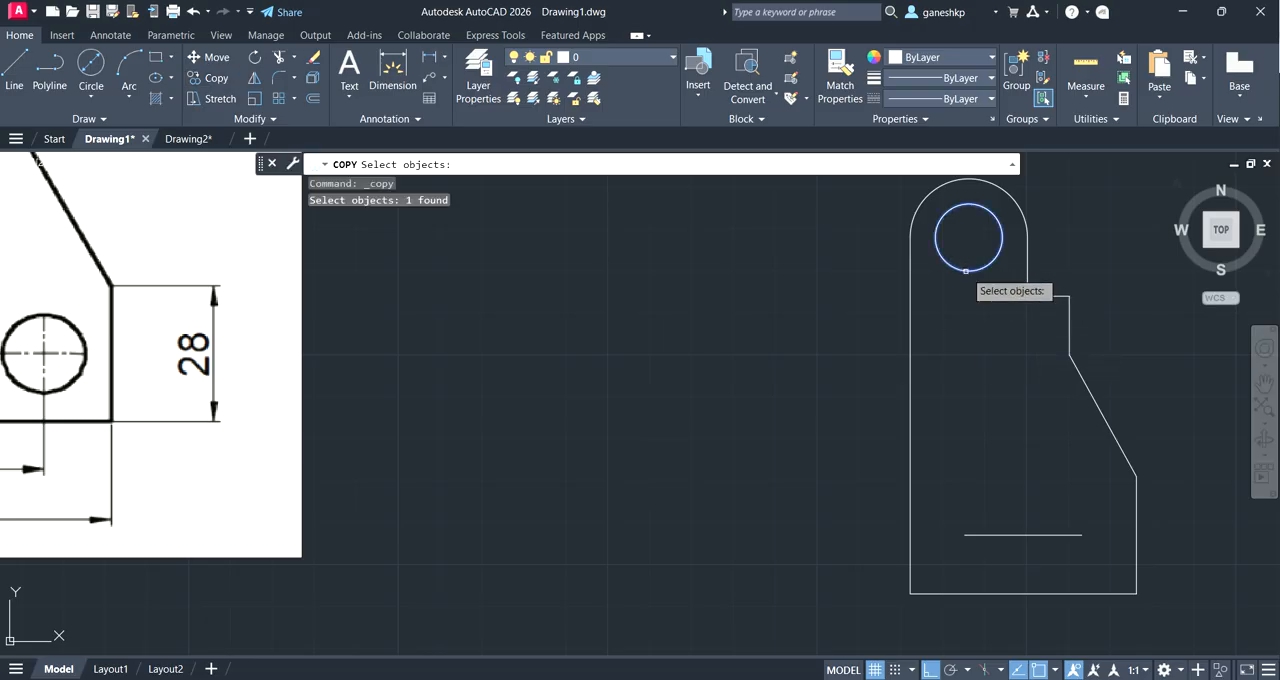
key("Return")
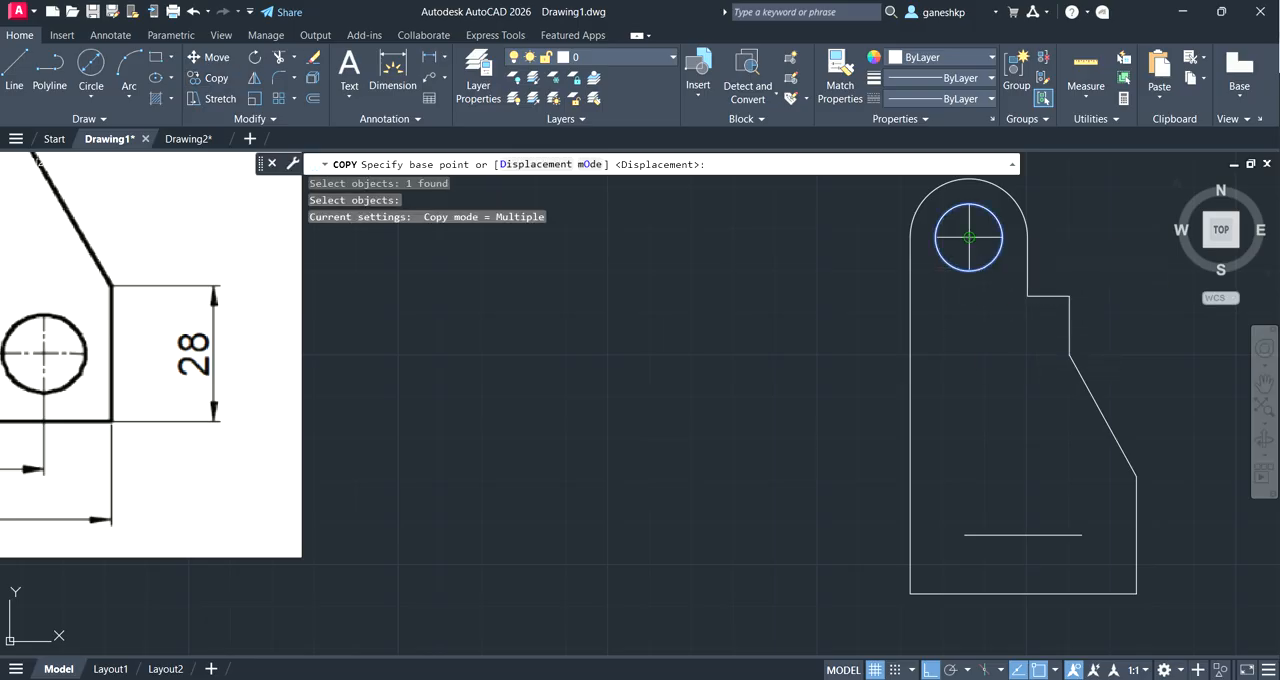
left_click(969, 237)
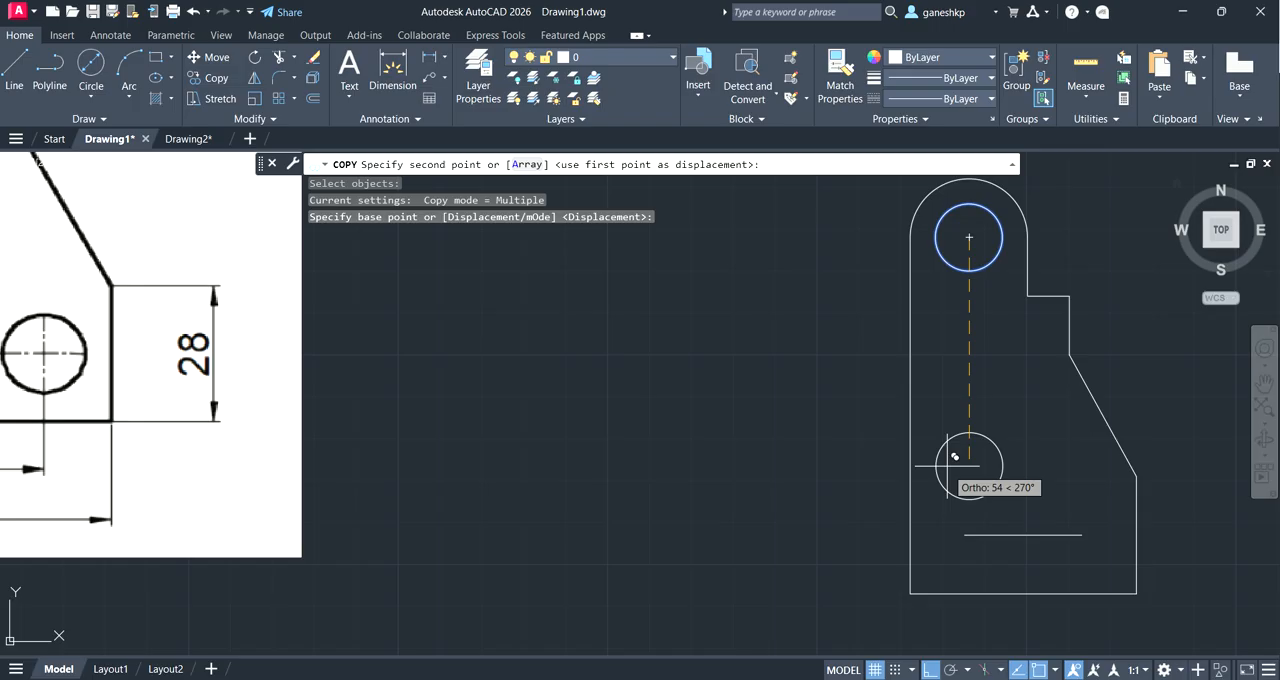
left_click(967, 530)
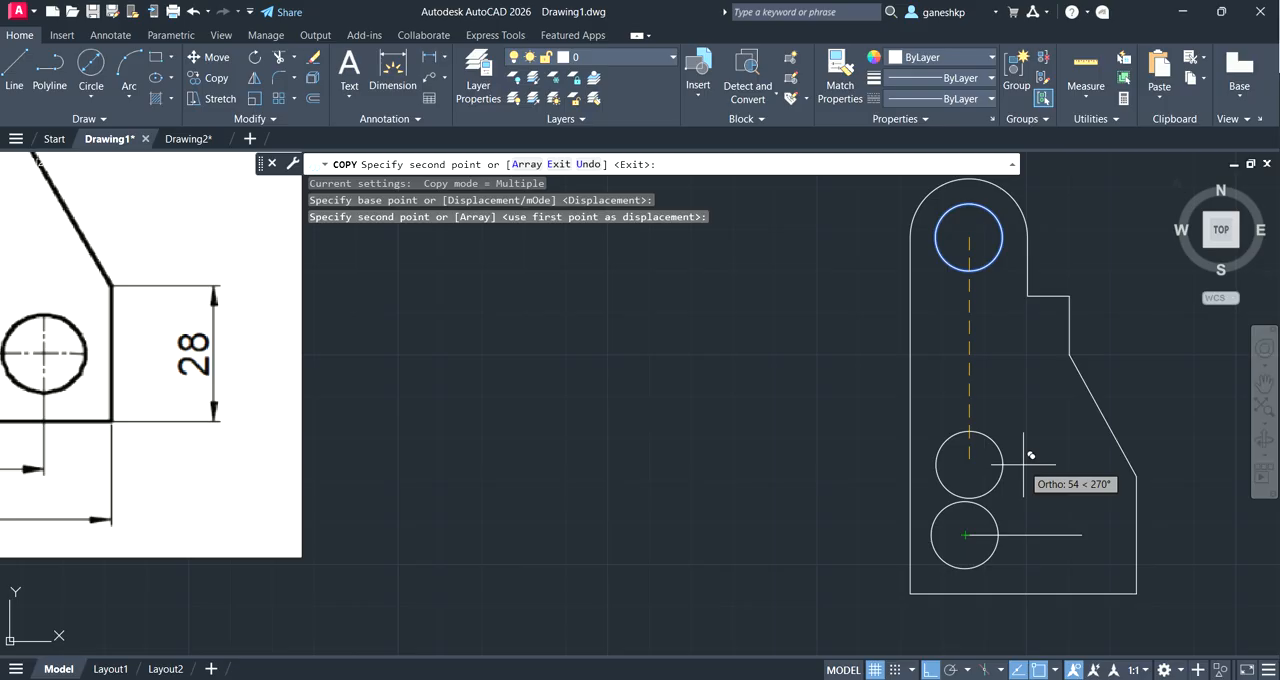
left_click(1082, 535)
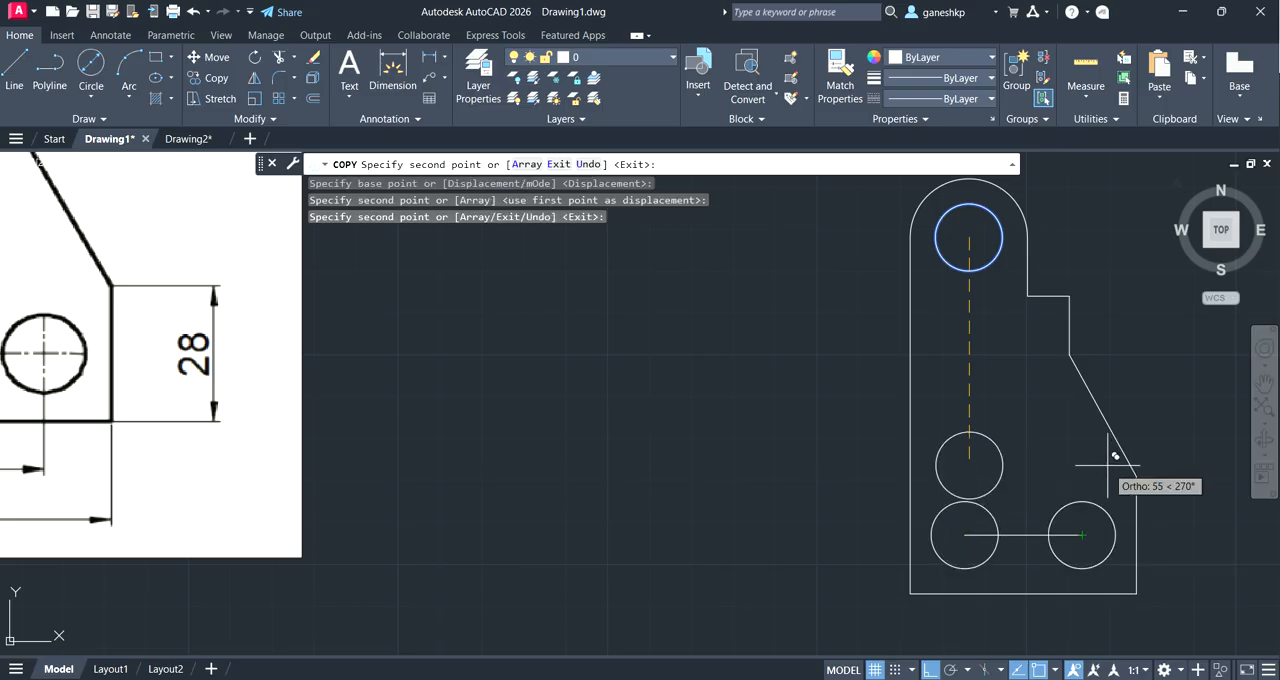
Step: Leave the Copy command and undo the circle copies at both ends of the construction line
key("Escape")
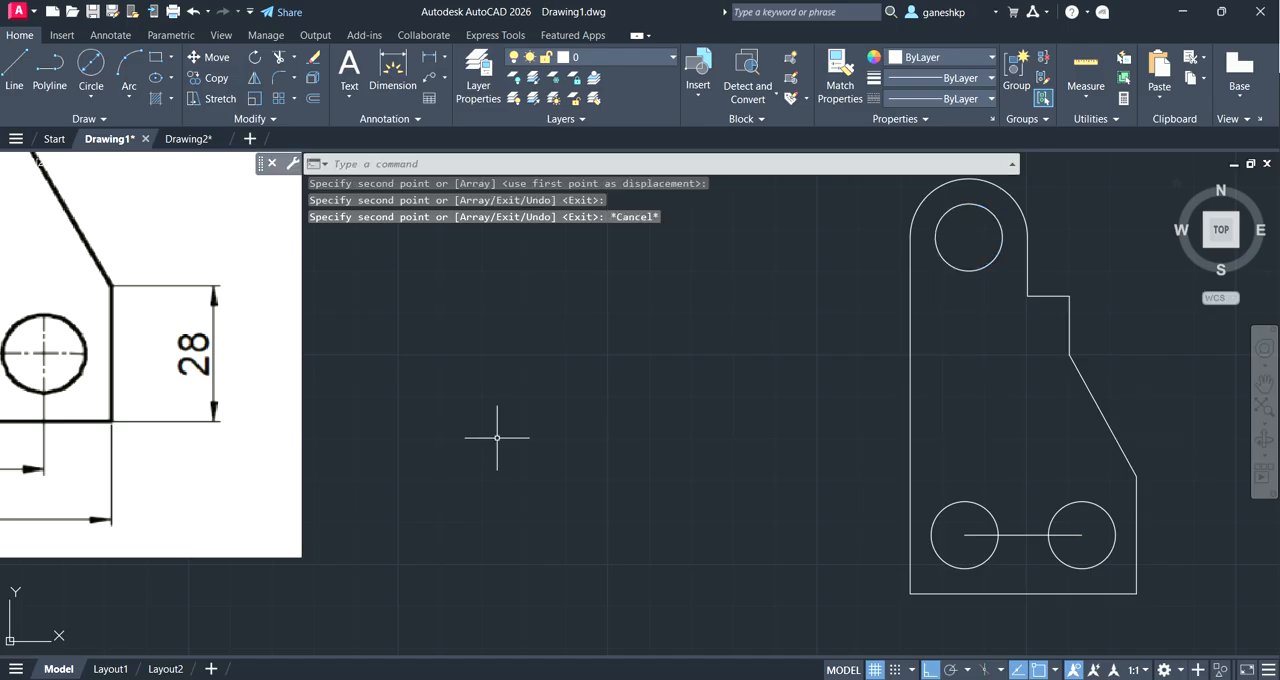
key("ctrl+z")
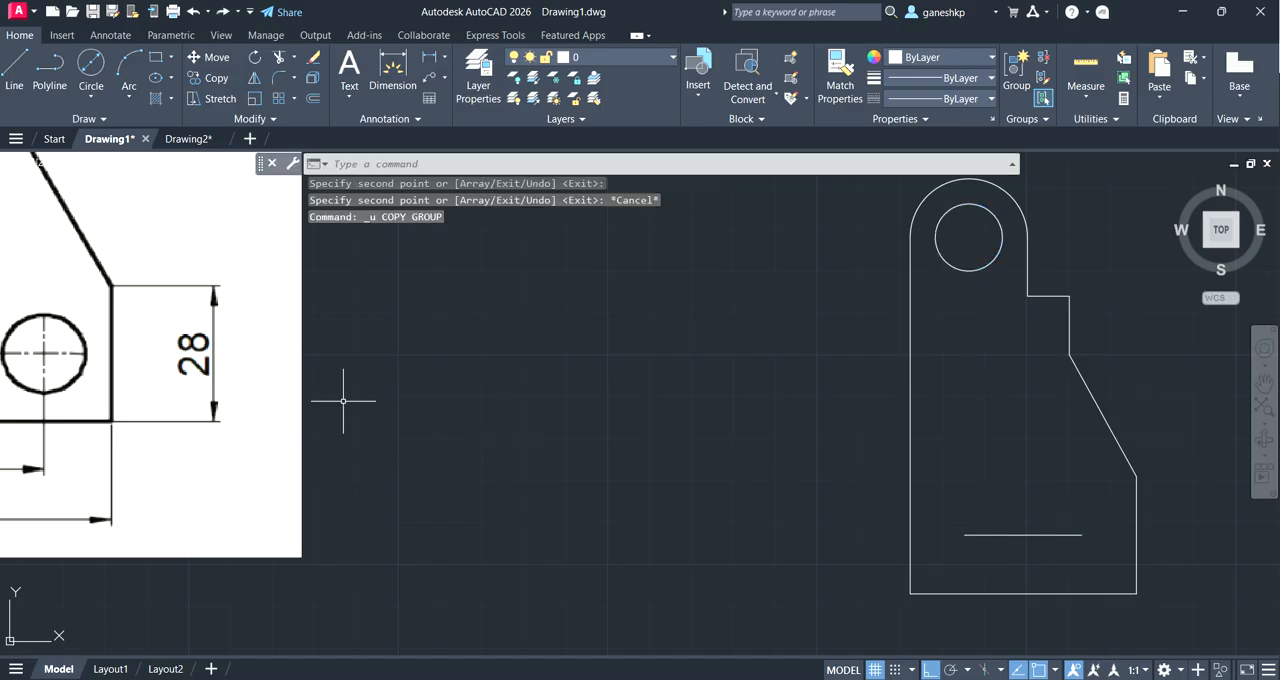
Step: Move the 16 diameter circle from its centre to the left end of the construction line, and undo the move
left_click(217, 60)
left_click(947, 263)
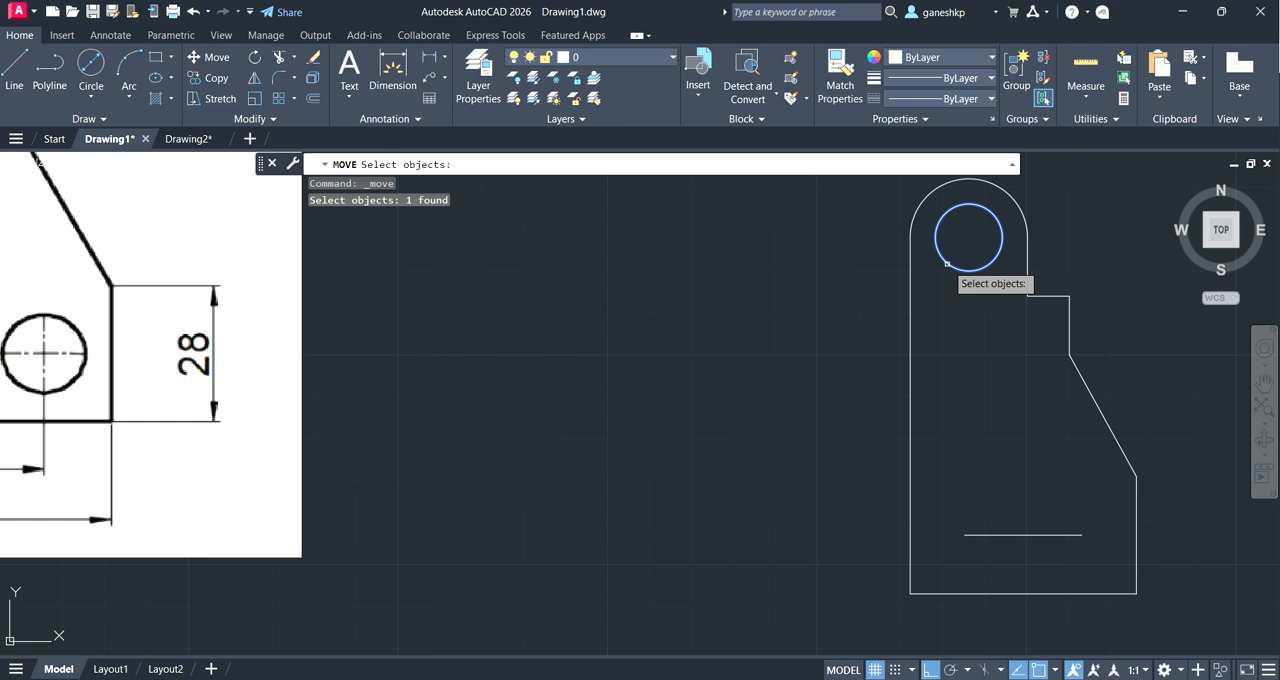
key("Return")
left_click(968, 238)
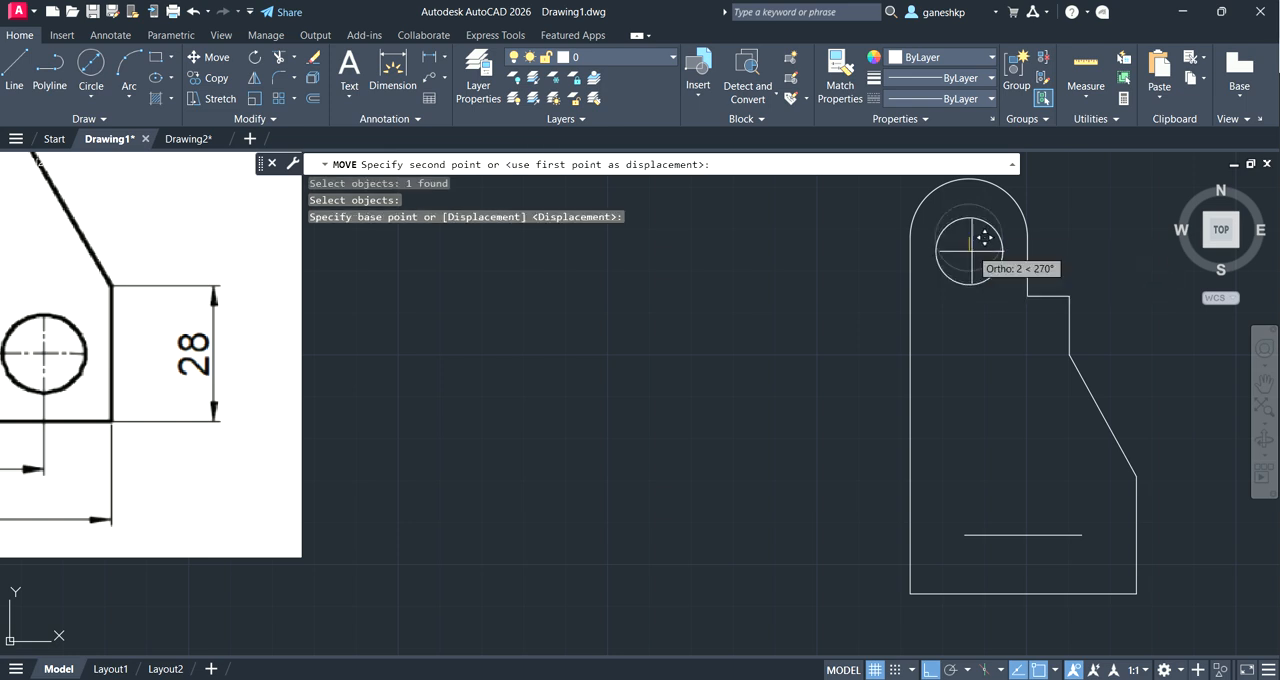
left_click(966, 533)
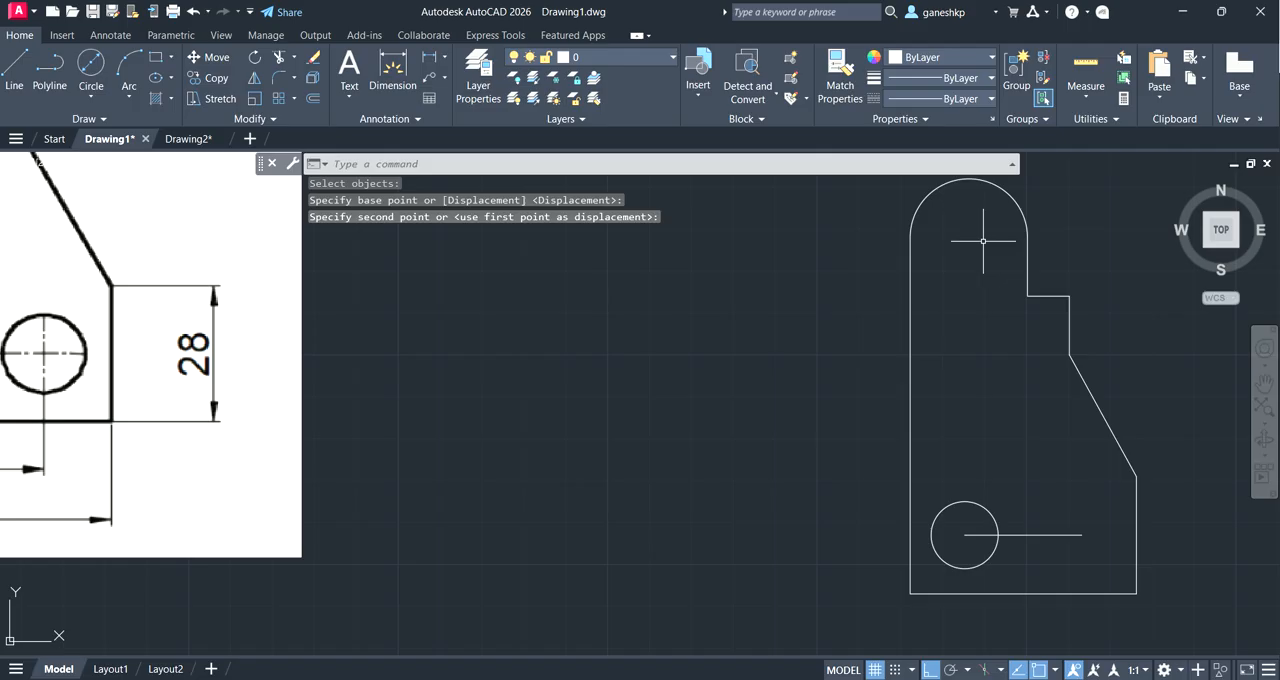
key("ctrl+z")
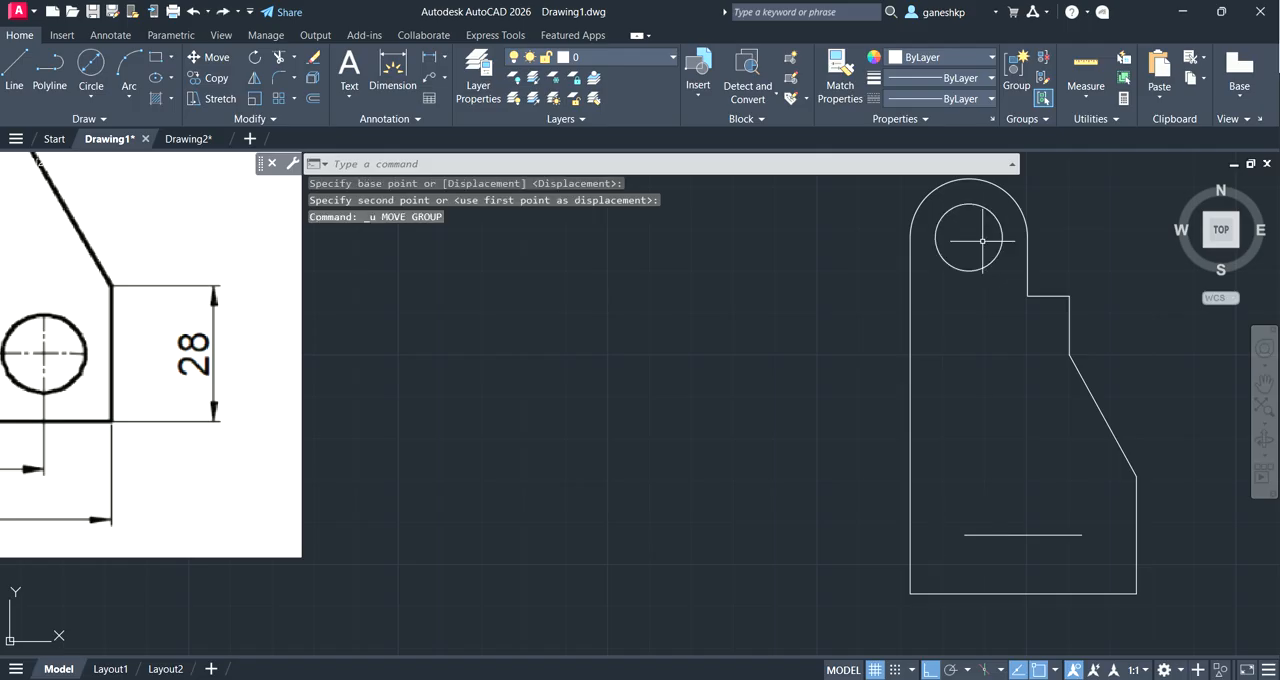
Step: Copy the 16 diameter circle from its centre to the left and right ends of the horizontal construction line
left_click(211, 78)
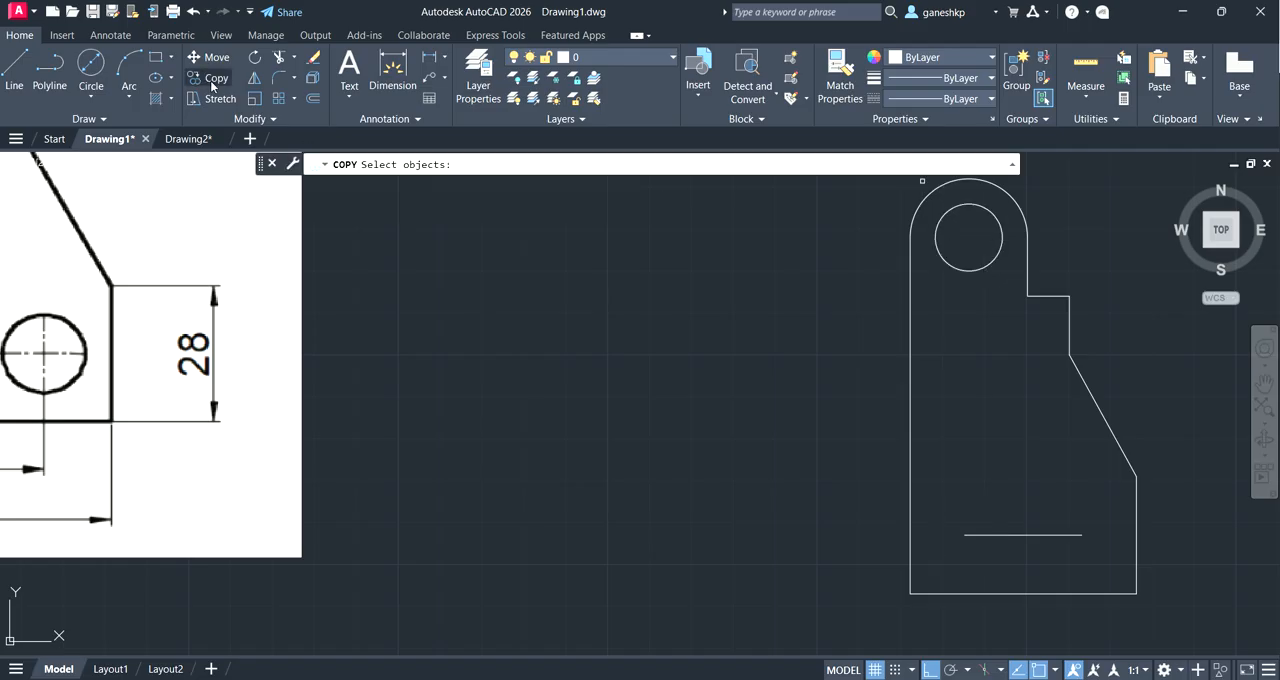
left_click(968, 271)
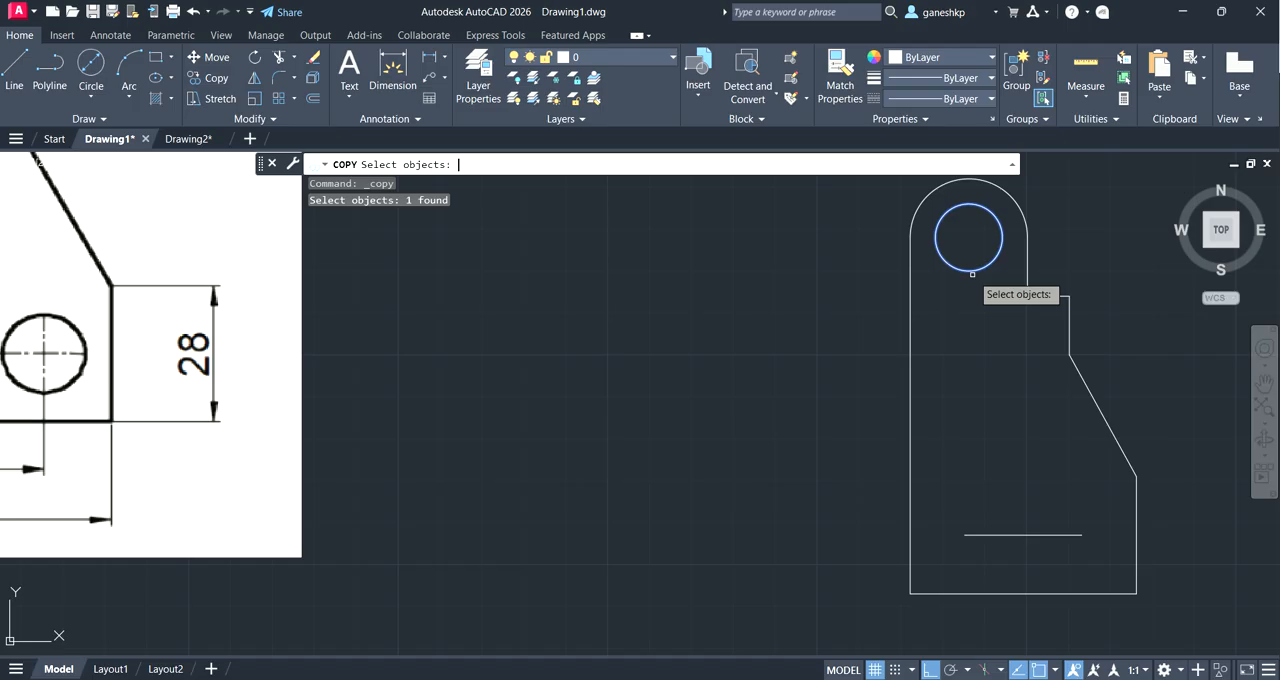
key("Return")
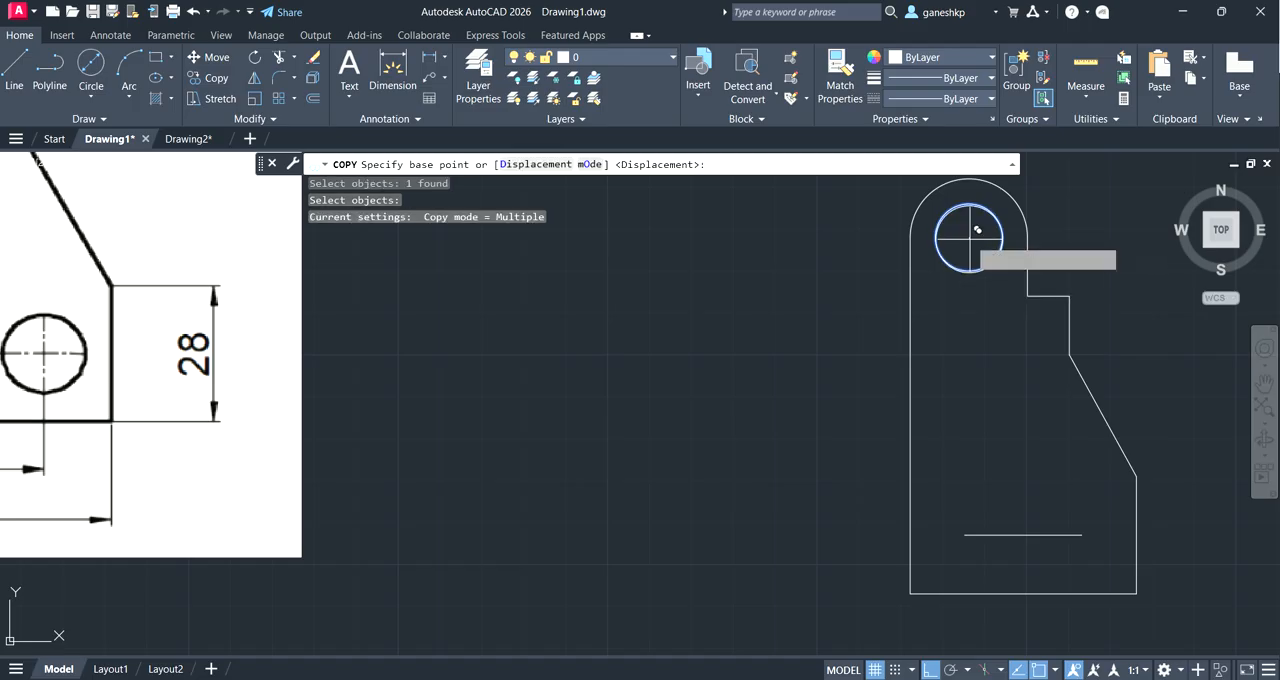
left_click(975, 231)
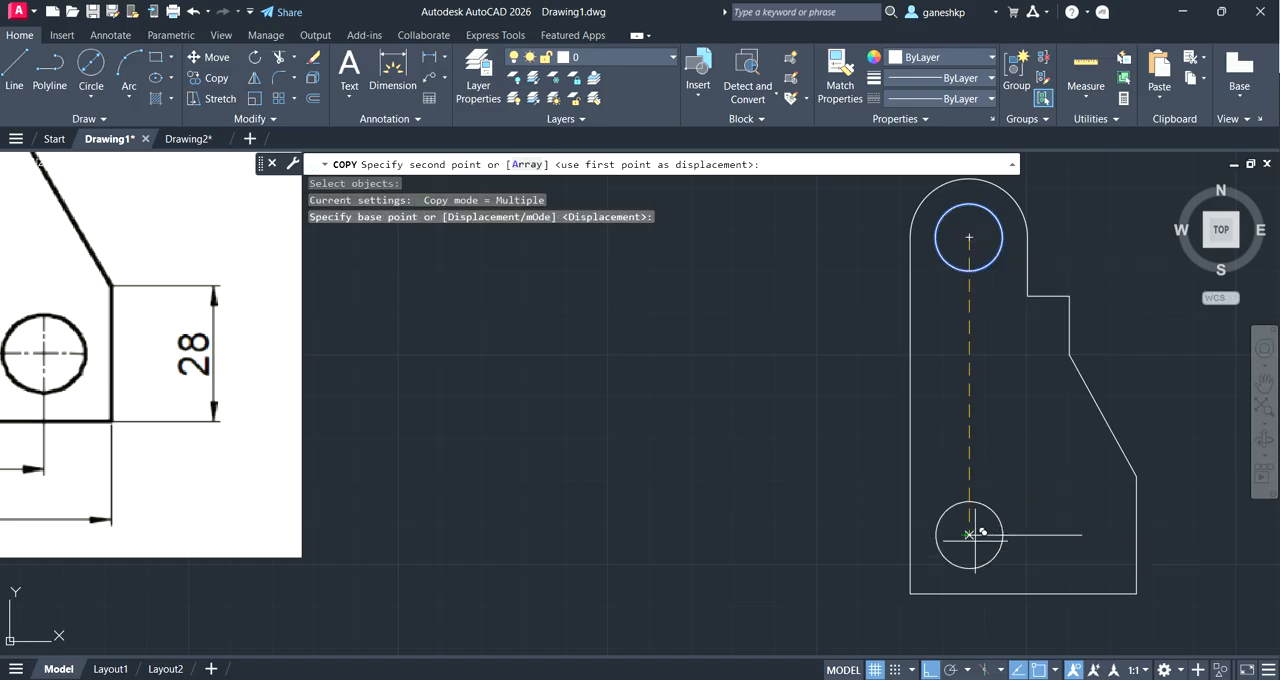
left_click(966, 535)
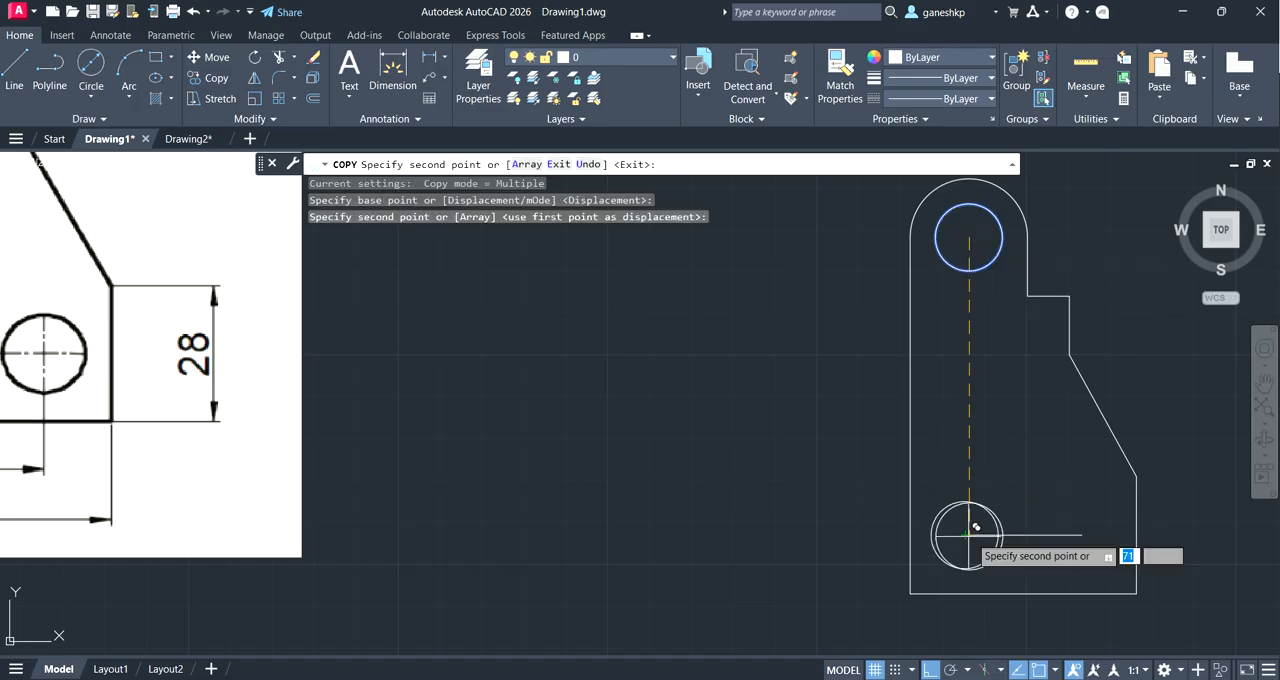
left_click(1082, 535)
key("Escape")
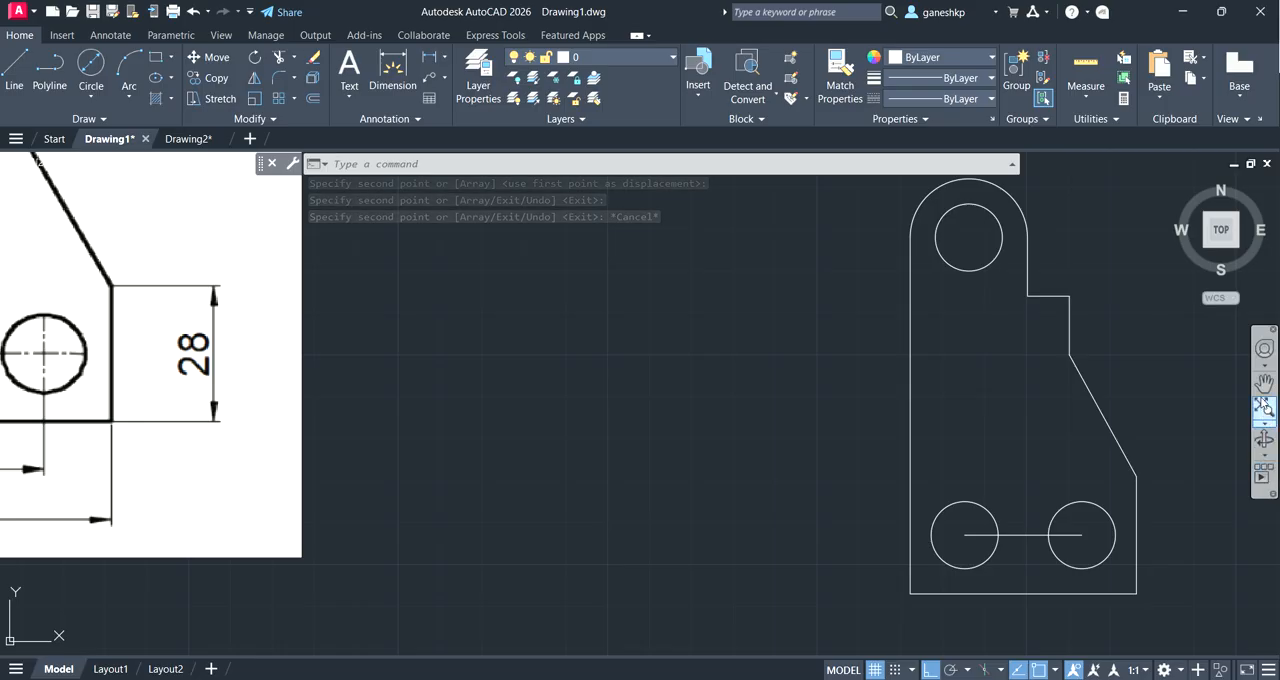
Step: Add a linear dimension for the bracket's base width between its two lower corners, placed below the outline
left_click(1264, 383)
mouse_move(584, 416)
left_mouse_down()
mouse_move(757, 397)
mouse_move(694, 466)
left_mouse_up()
scroll(356, 468, "down", 1)
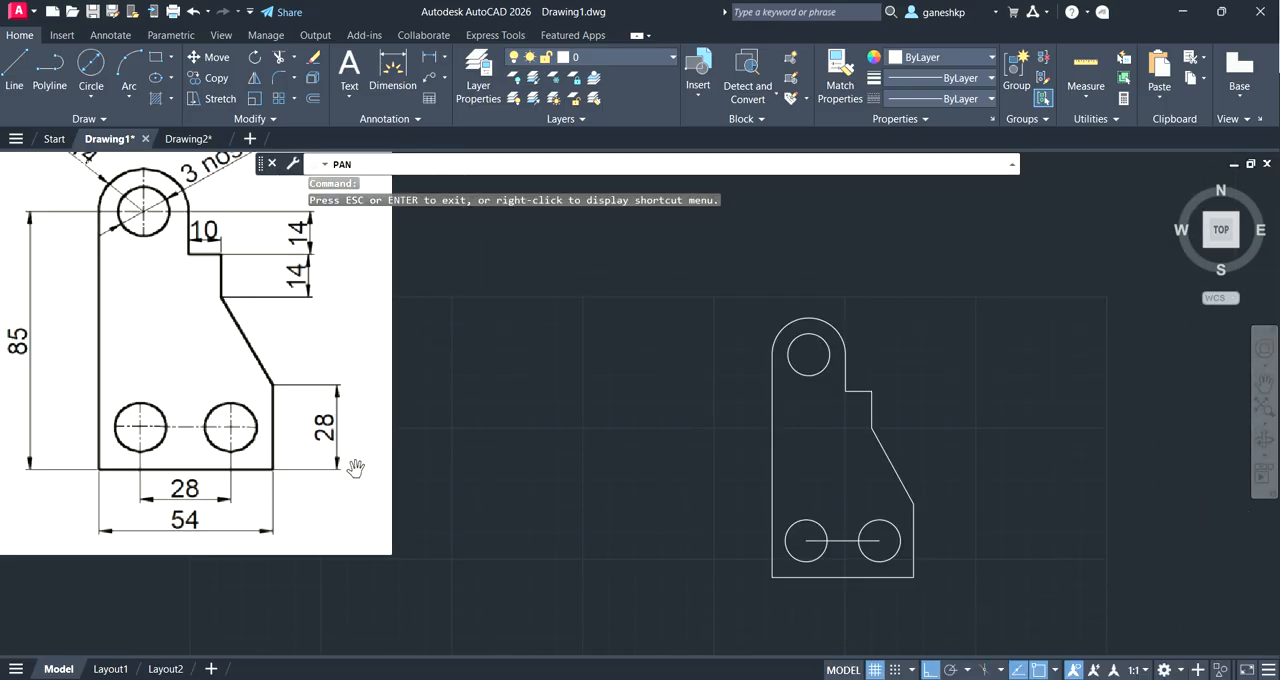
key("Escape")
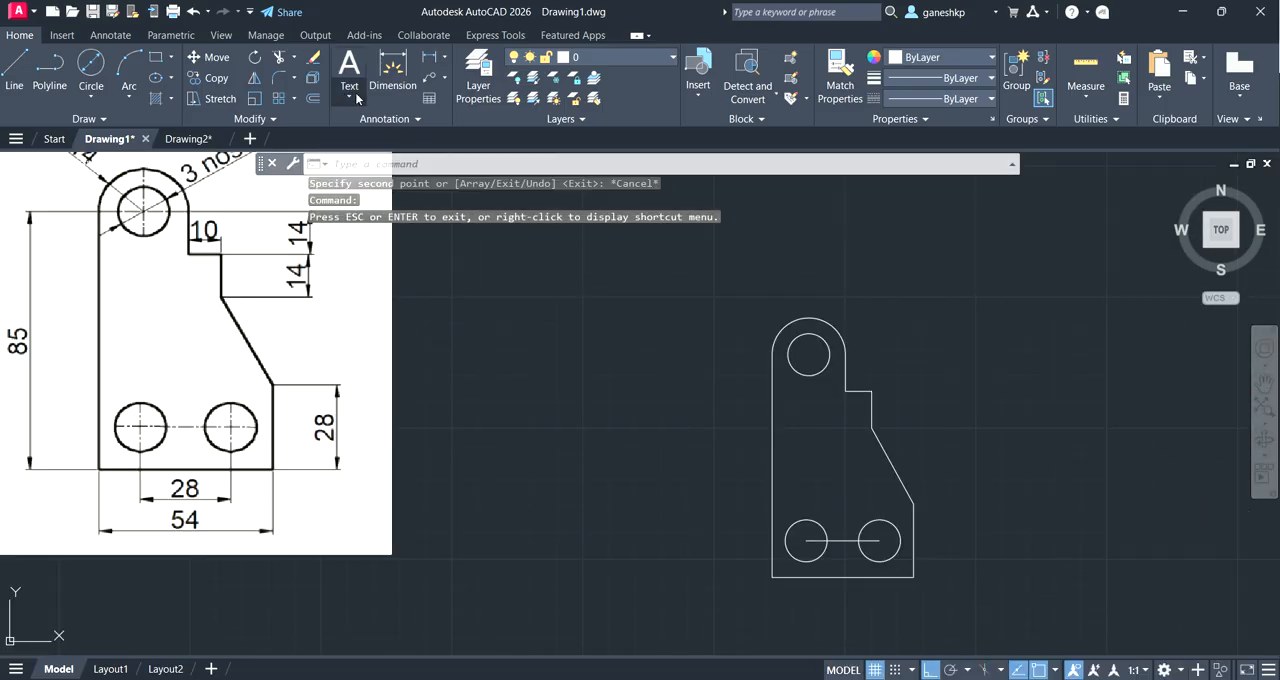
left_click(450, 92)
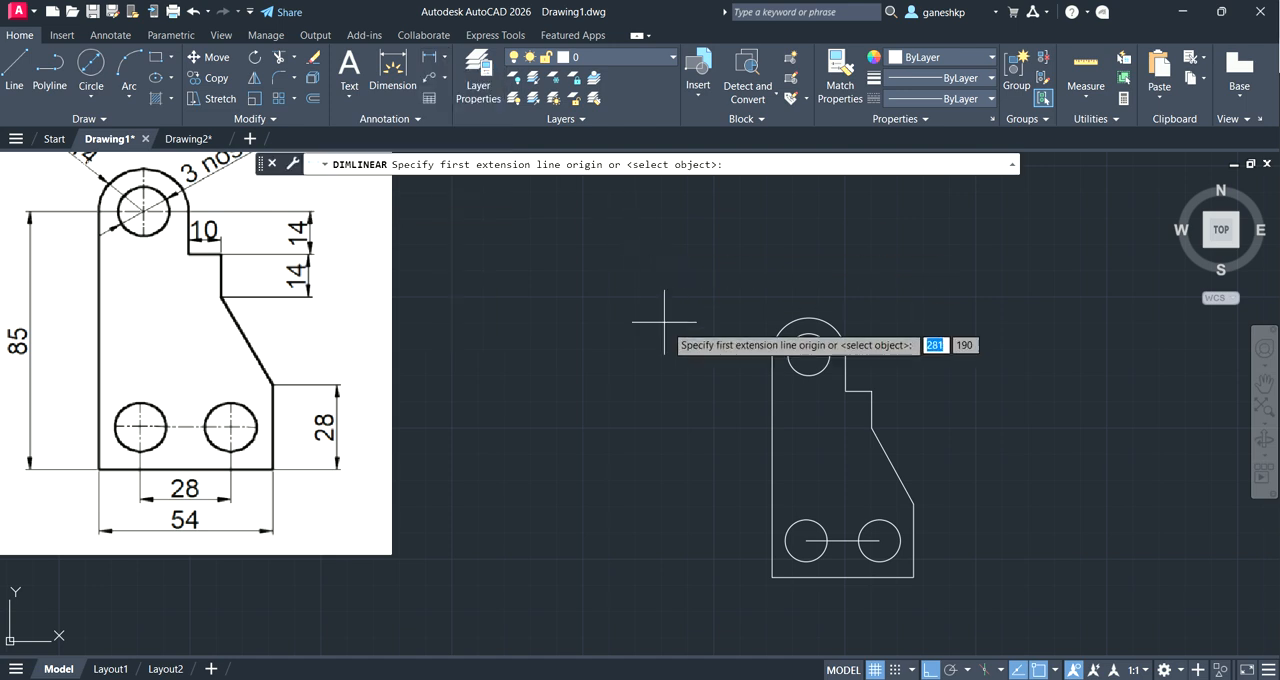
left_click(773, 577)
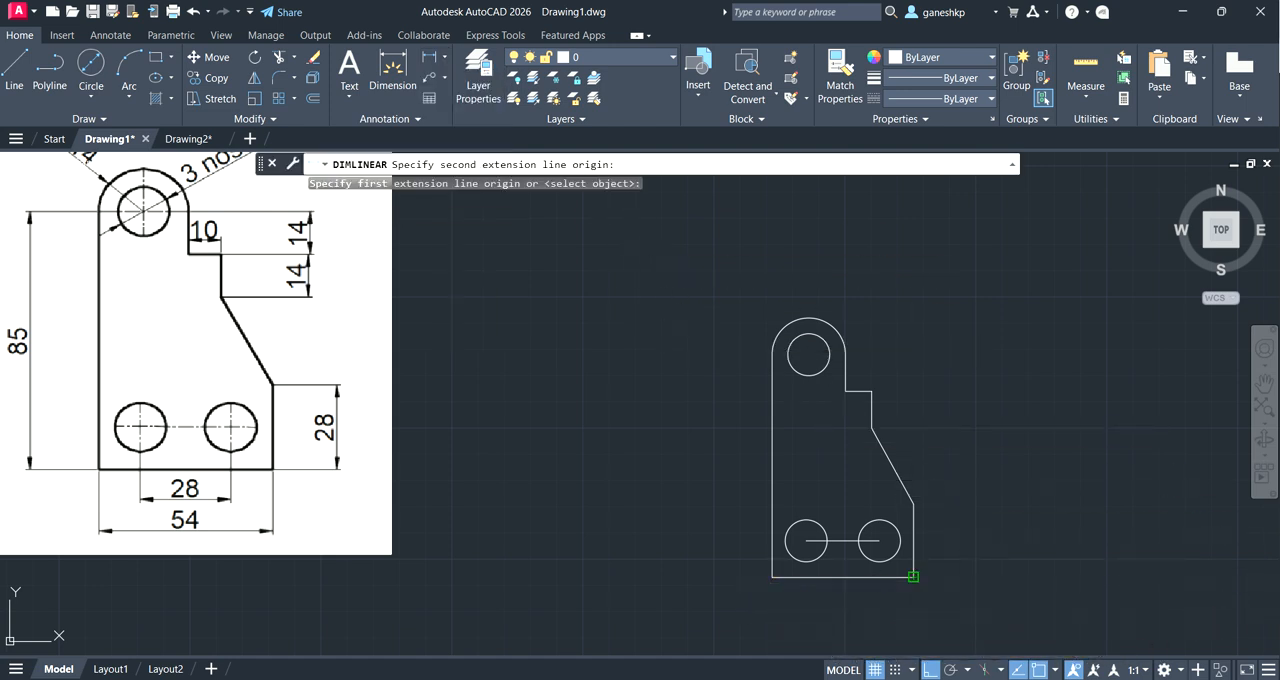
left_click(913, 577)
left_click(905, 607)
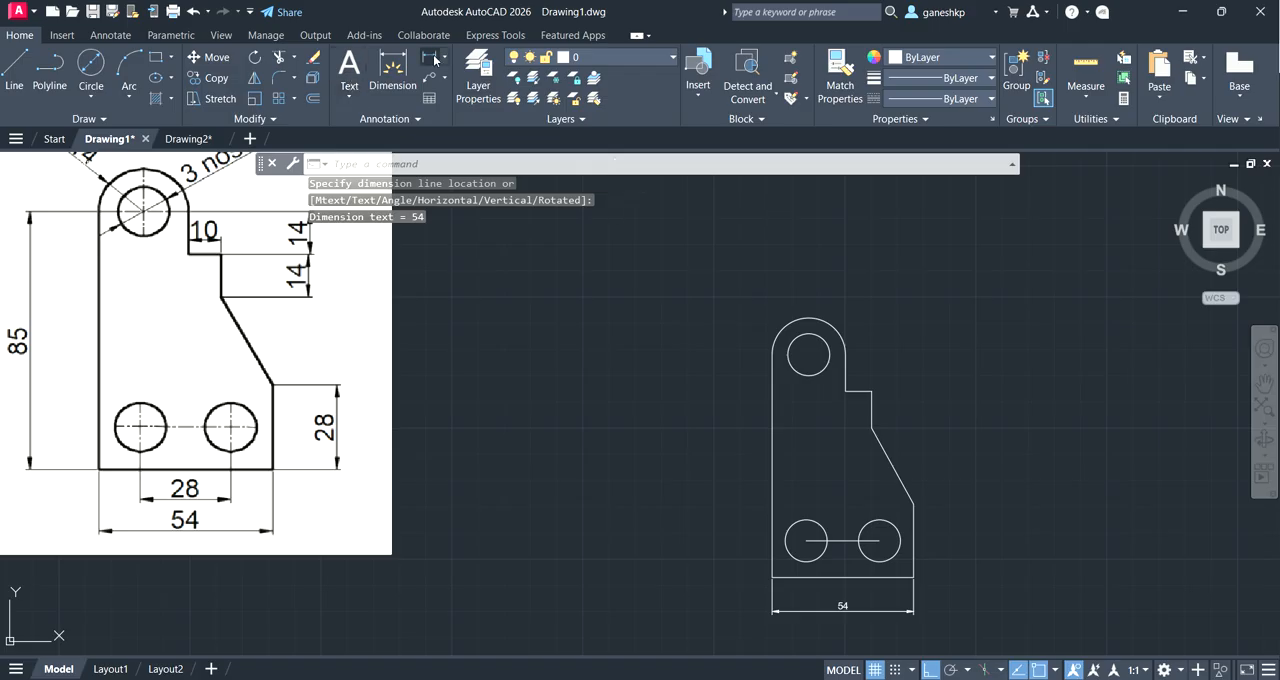
Step: Add linear dimensions for the heights of the bracket's lower right vertical edge and its long left edge, placed outside the outline
left_click(432, 58)
left_click(913, 577)
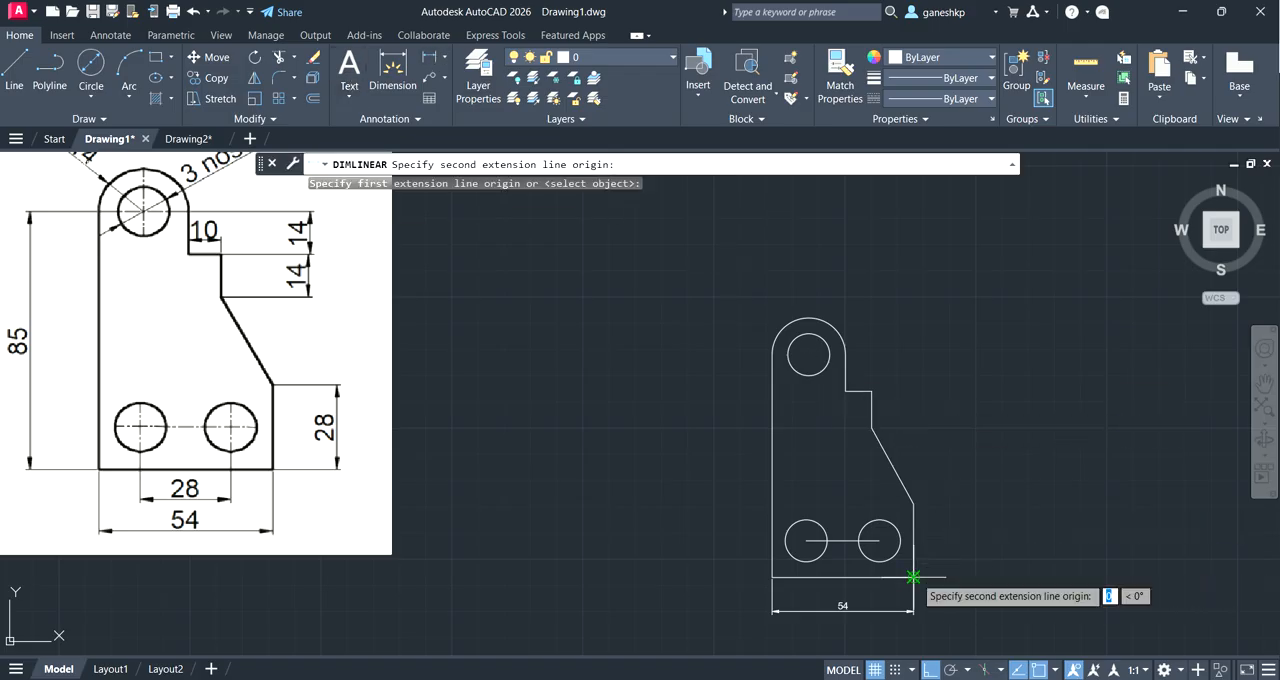
left_click(913, 505)
left_click(981, 525)
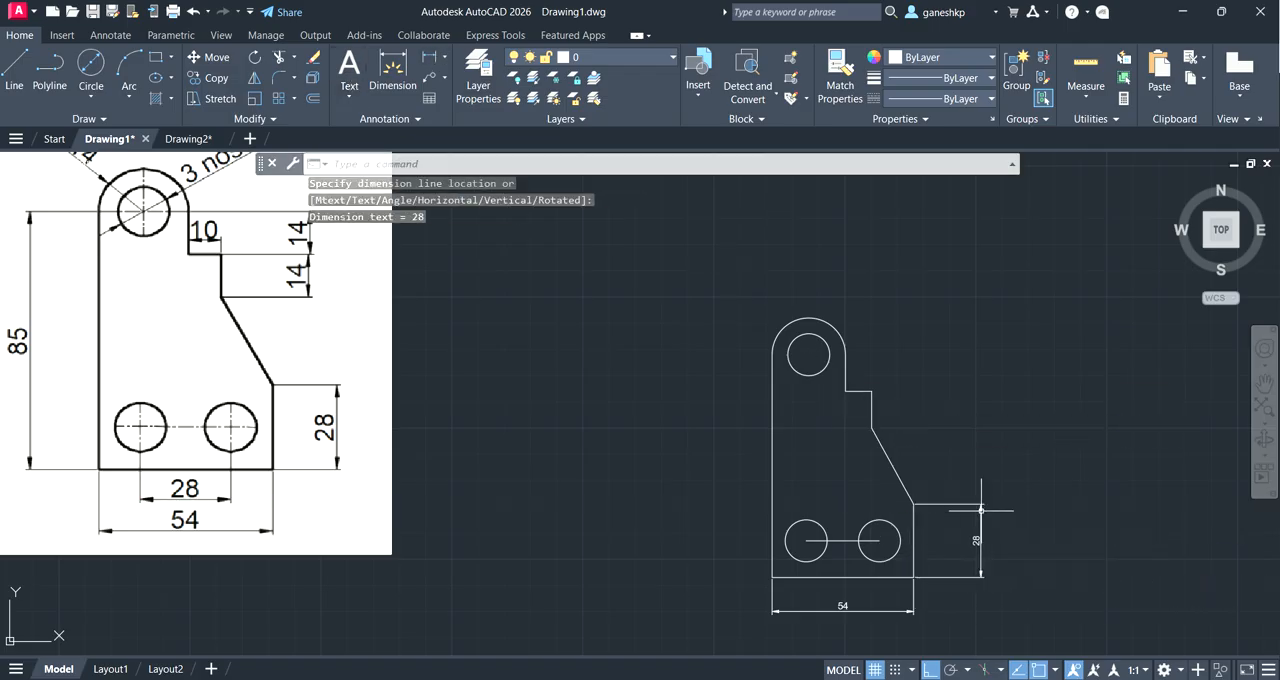
left_click(438, 58)
left_click(772, 577)
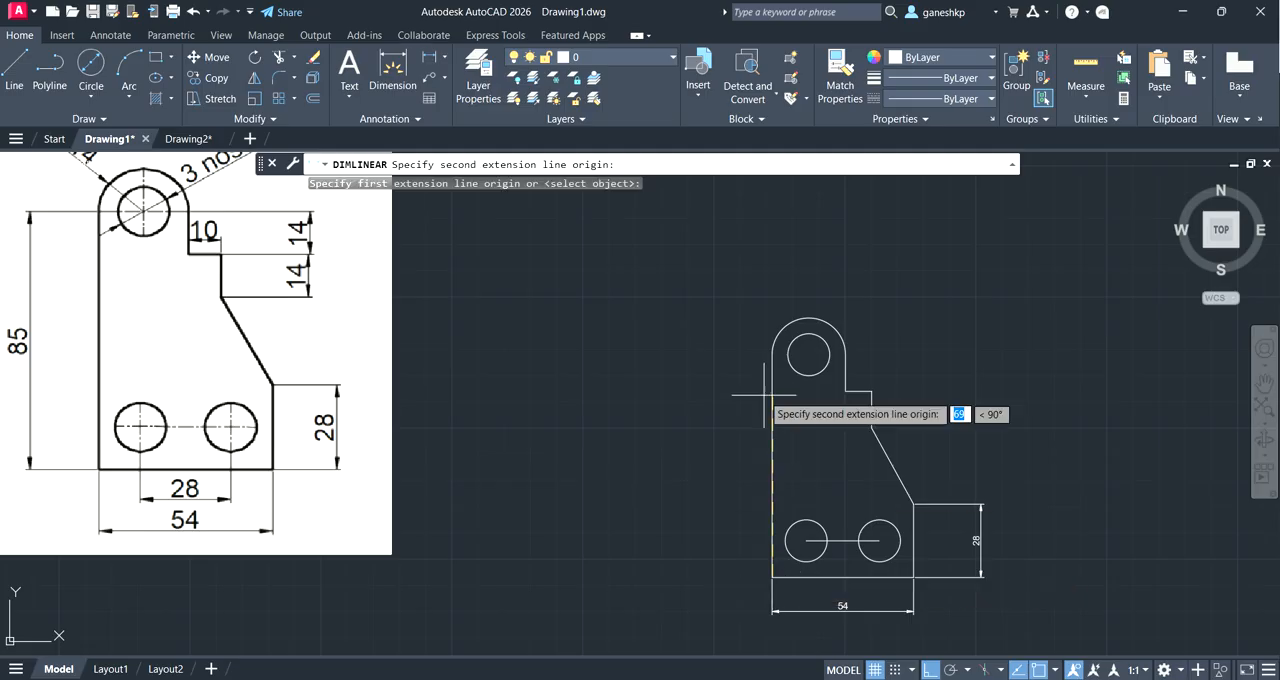
left_click(772, 355)
left_click(693, 385)
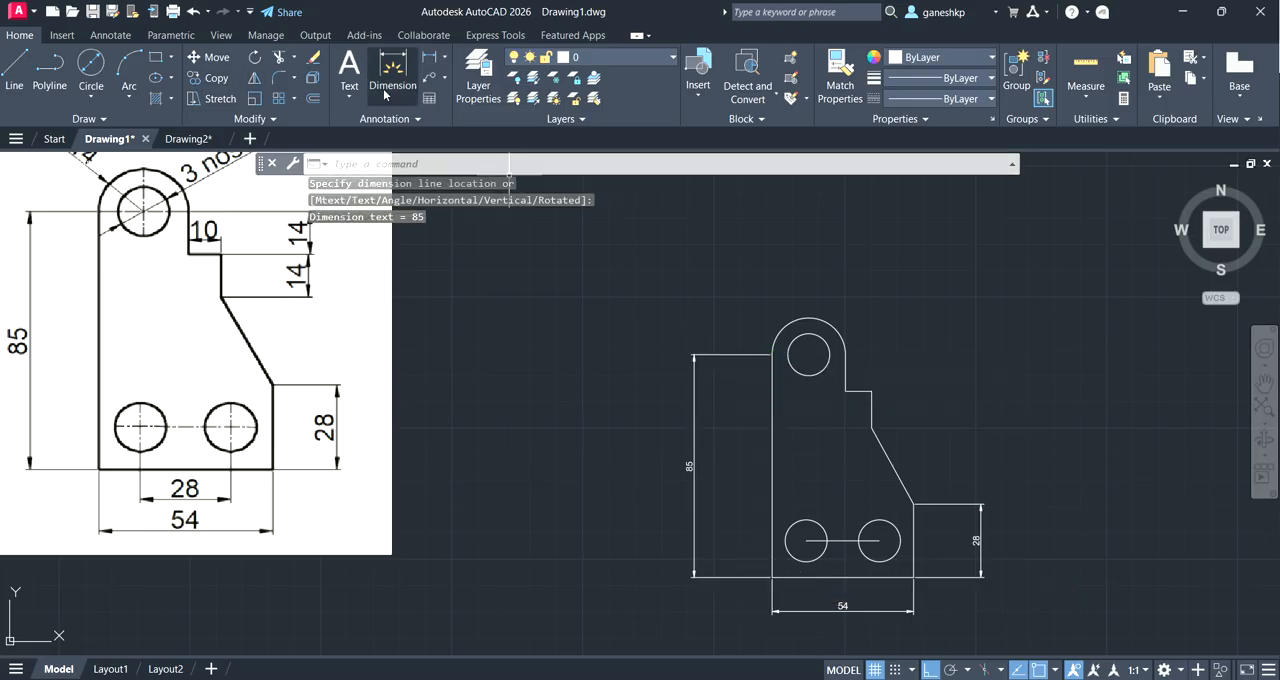
Step: Add a diameter dimension to the bracket's top hole and a radius dimension to the rounded top arc
left_click(444, 57)
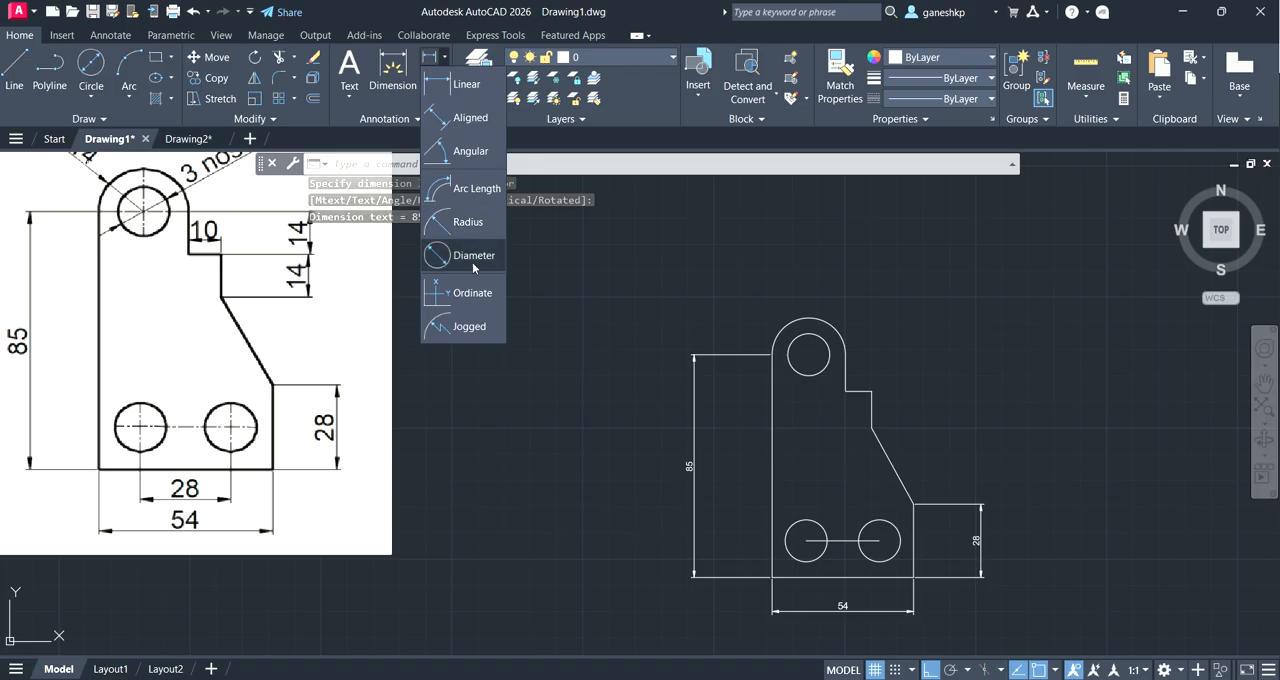
left_click(474, 256)
left_click(822, 340)
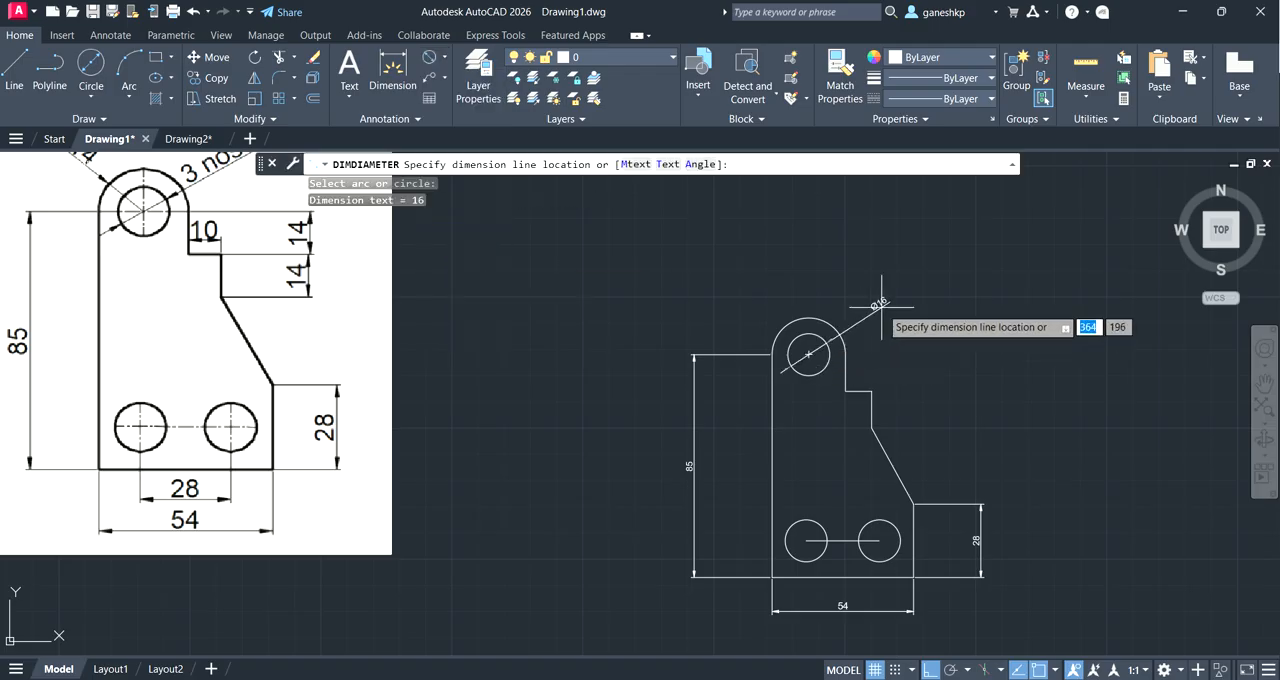
left_click(881, 306)
left_click(444, 57)
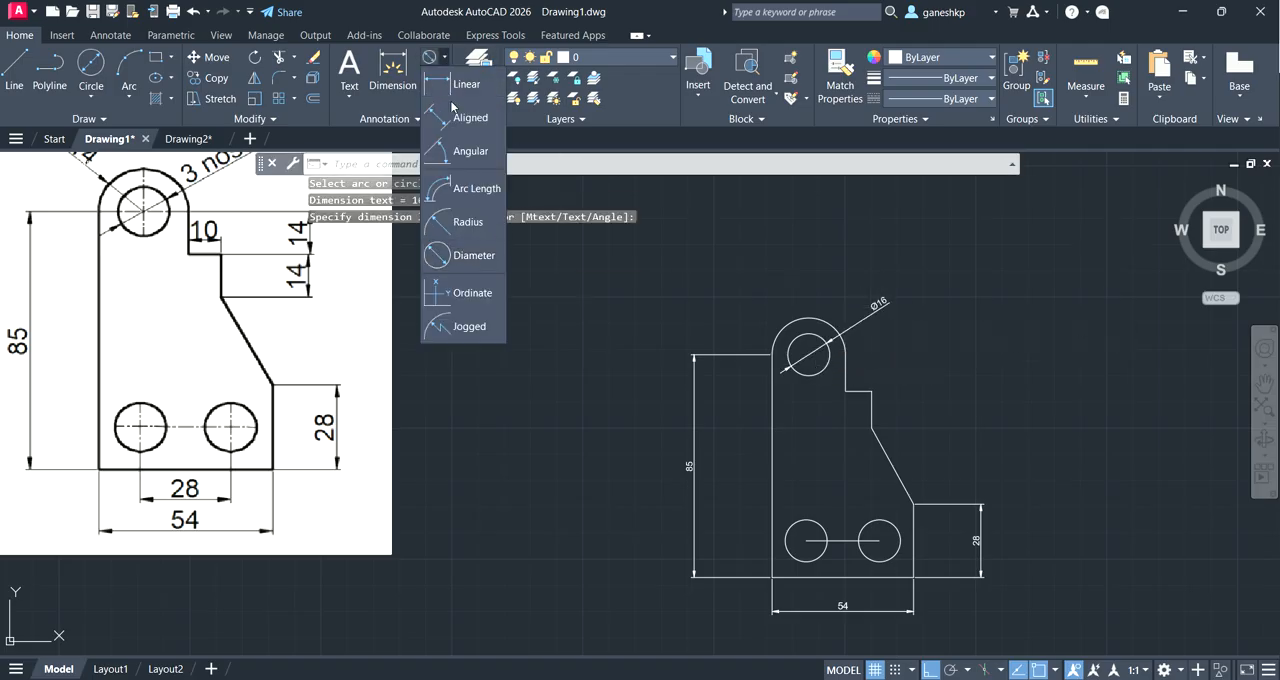
left_click(468, 222)
left_click(799, 319)
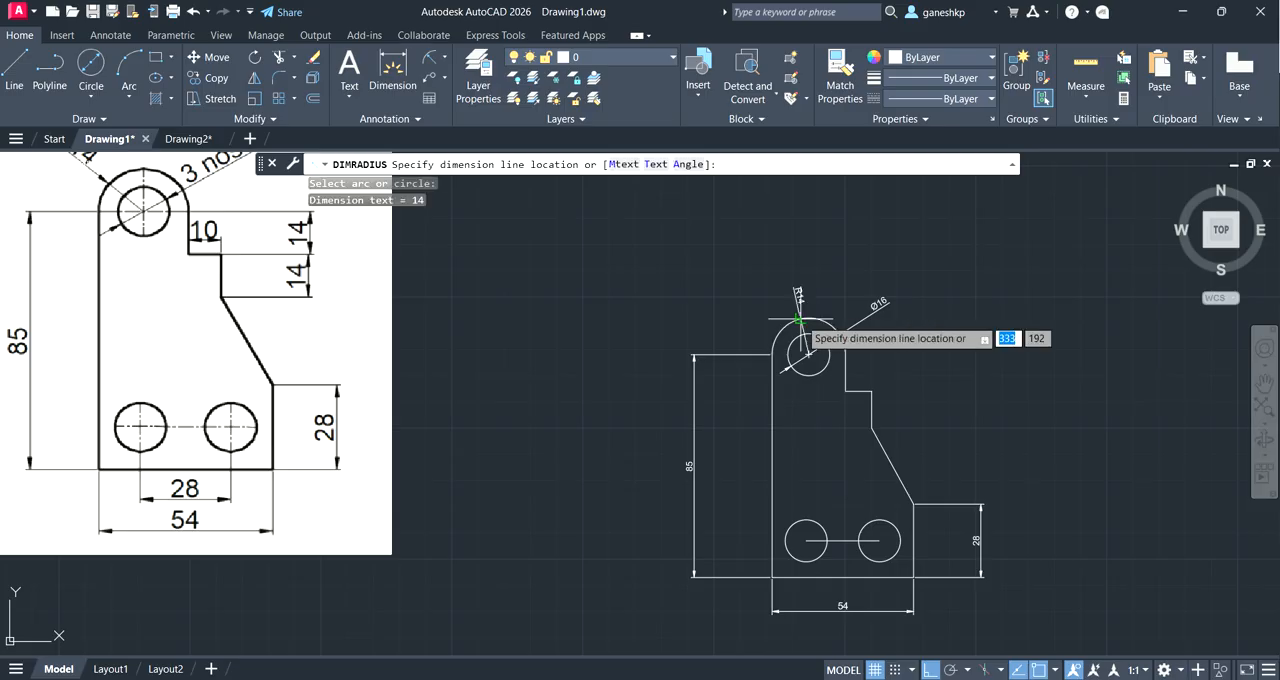
left_click(800, 319)
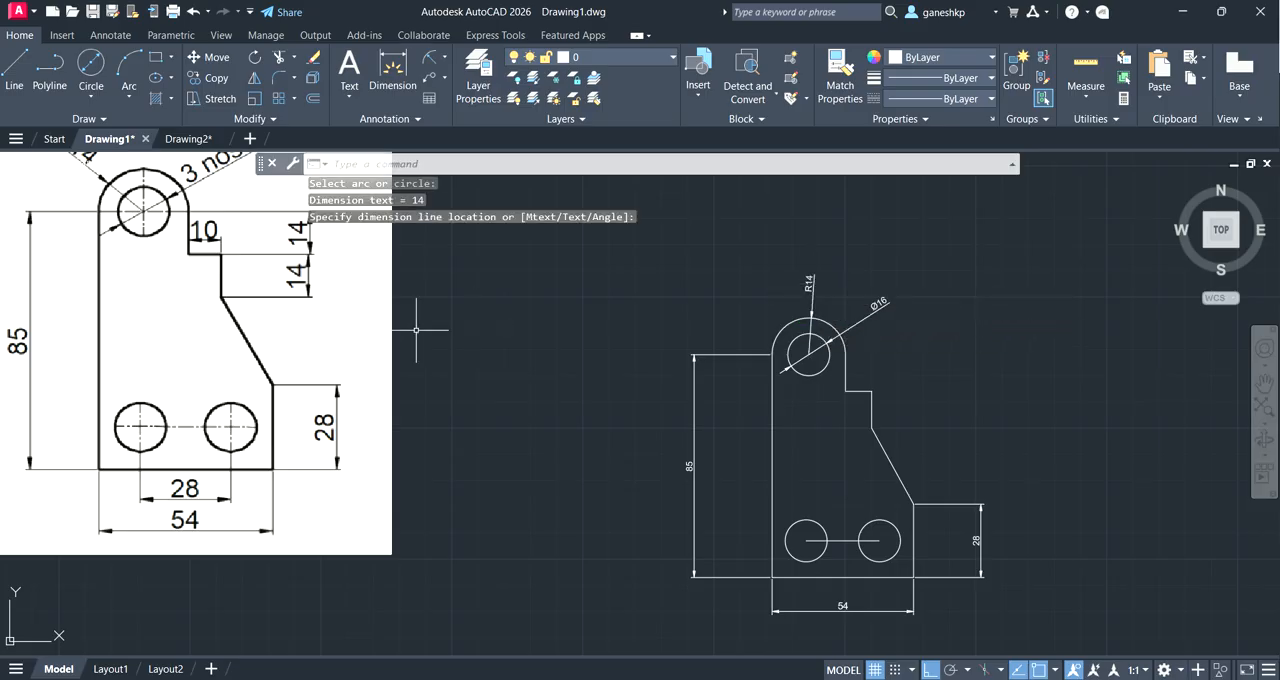
Step: In Drawing2, turn ortho on and draw the bulb's base as a closed rectangle of lines, 28 wide and 16 high
left_click(188, 138)
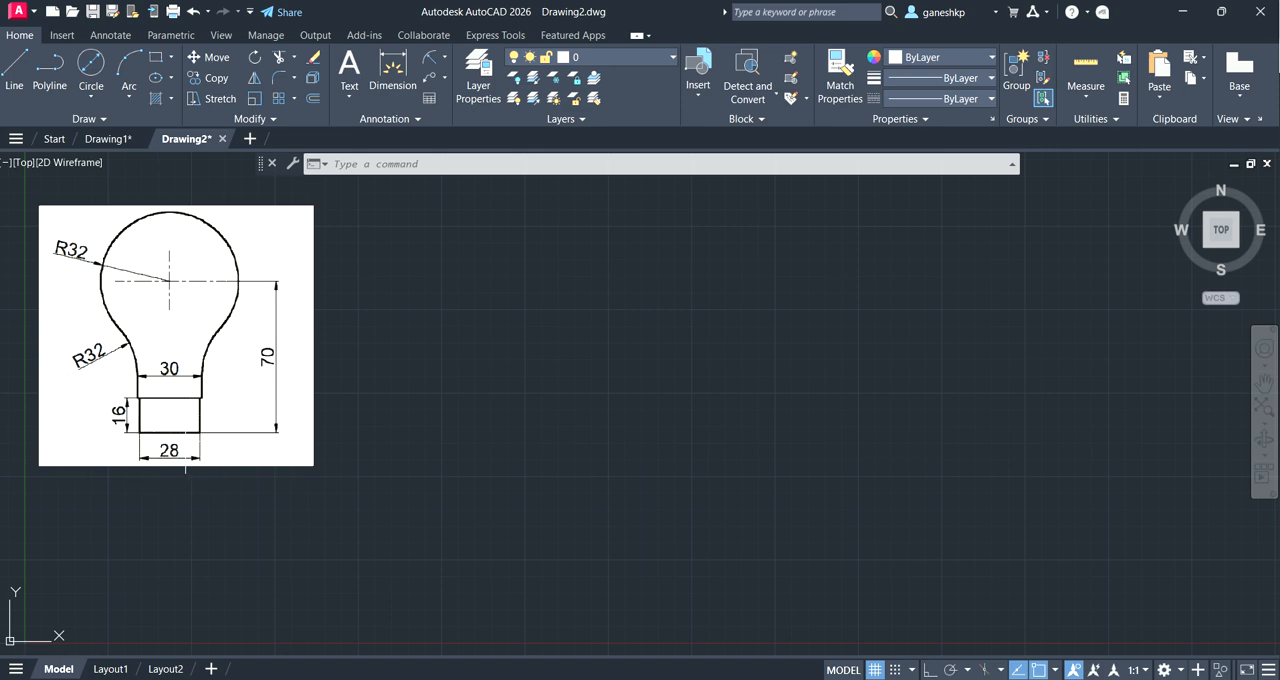
left_click(13, 74)
left_click(642, 449)
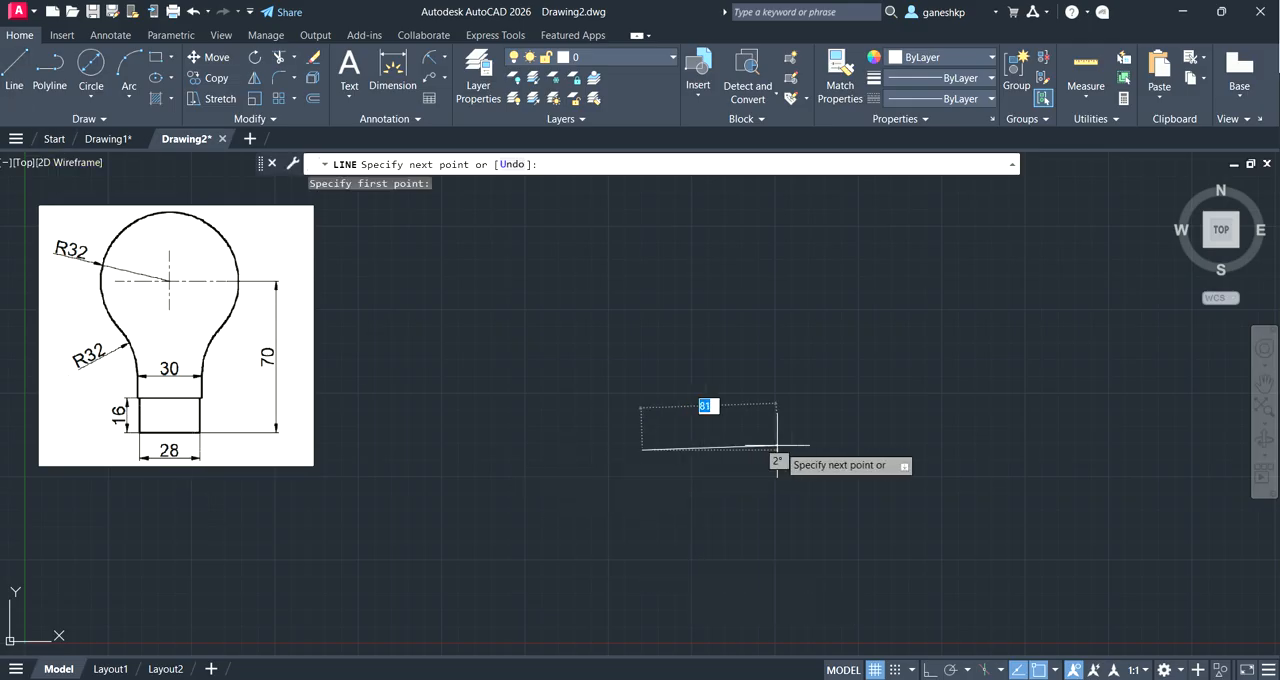
left_click(929, 669)
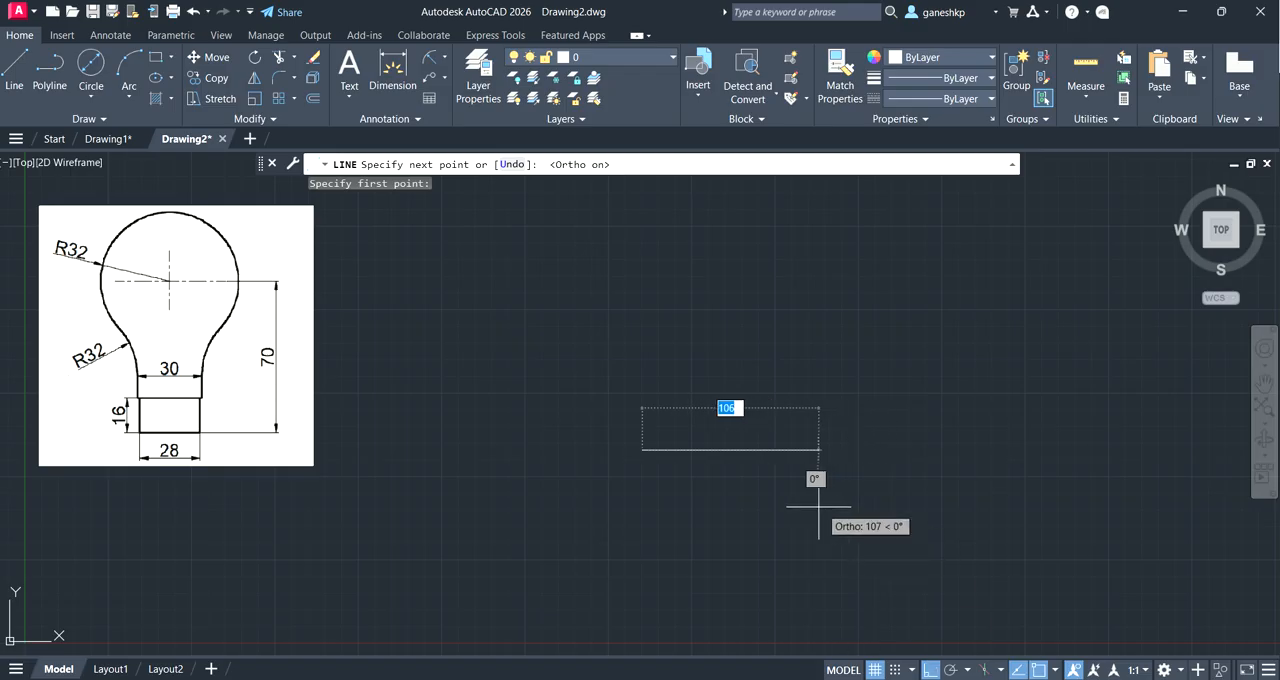
type("28")
key("Return")
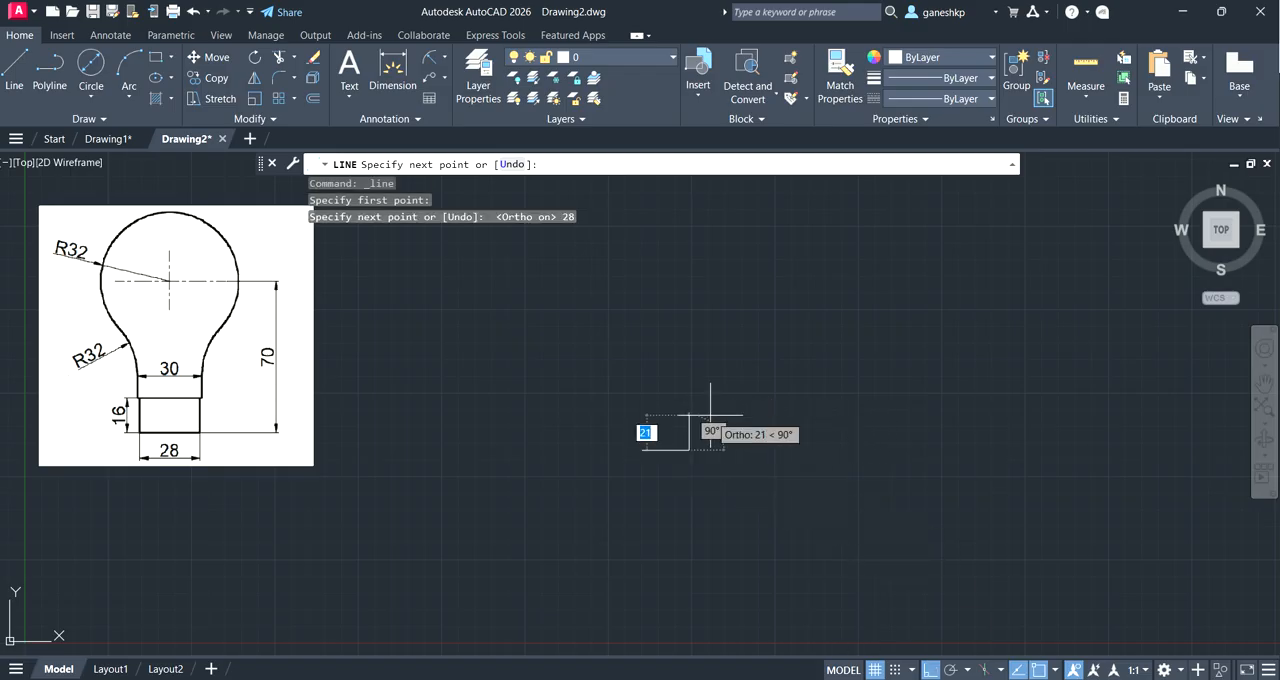
type("16")
key("Return")
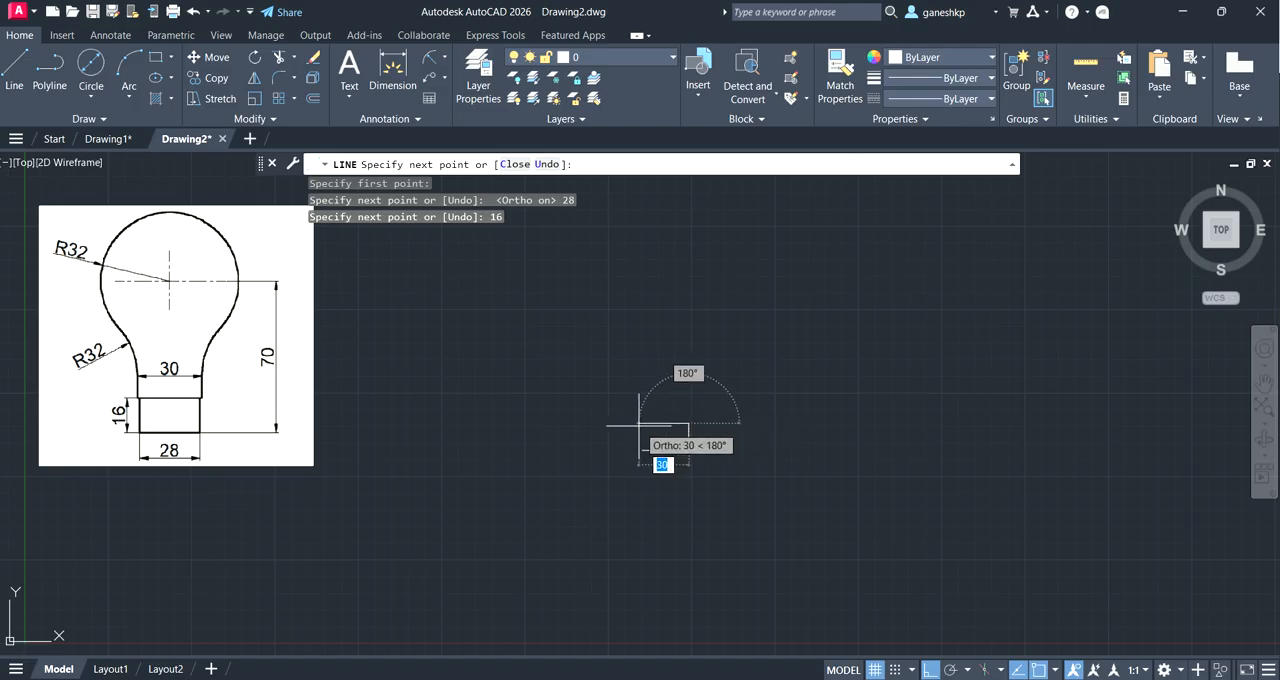
type("28")
key("Return")
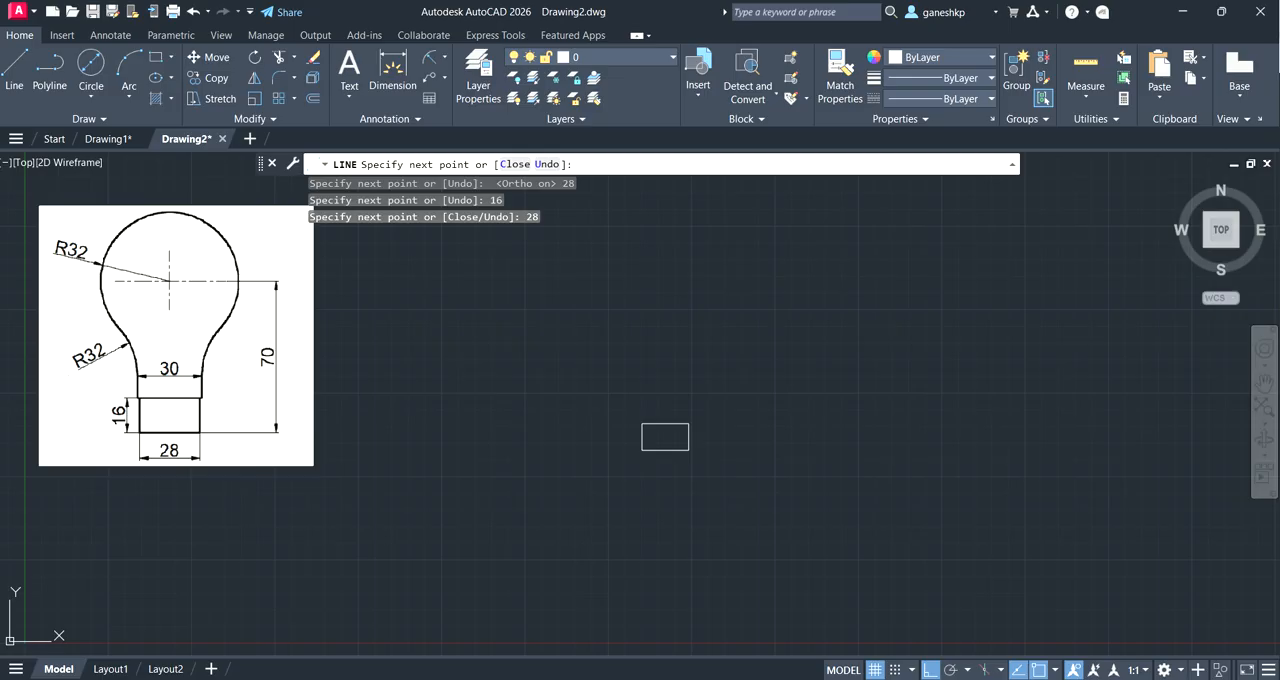
key("Return")
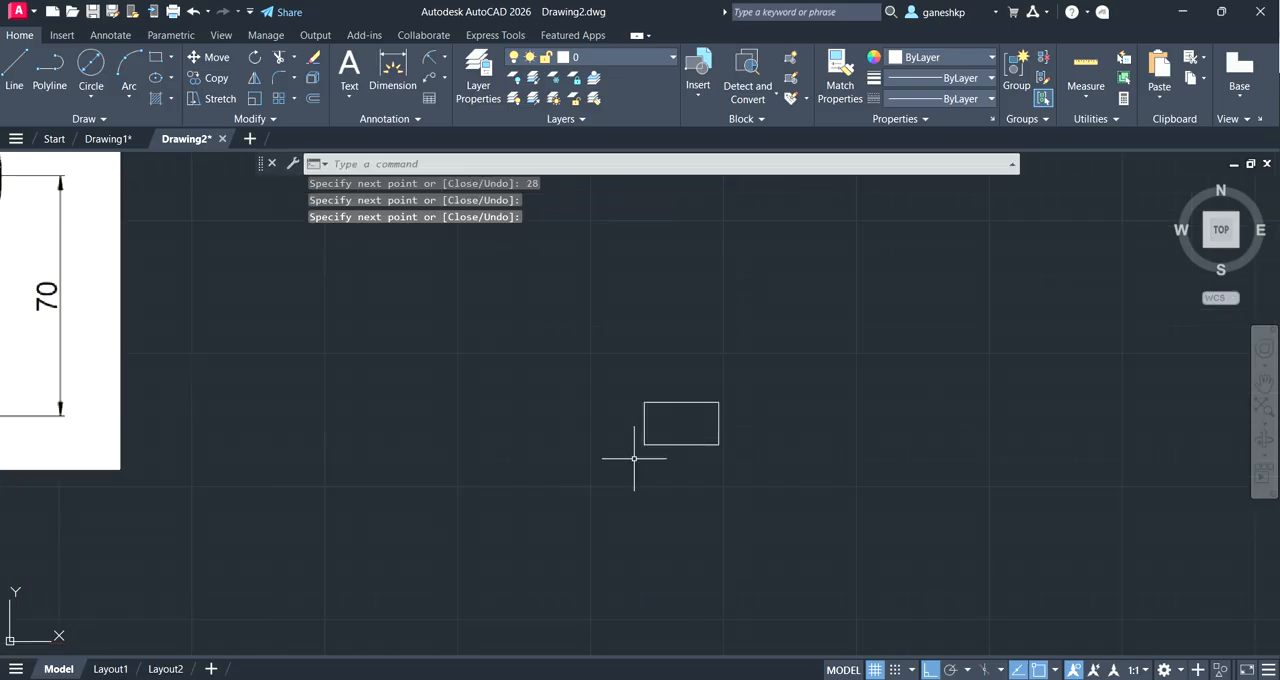
Step: Draw a 1-unit horizontal line extending outward to the left from the base rectangle's top-left corner
scroll(604, 430, "down", 2)
scroll(330, 440, "up", 2)
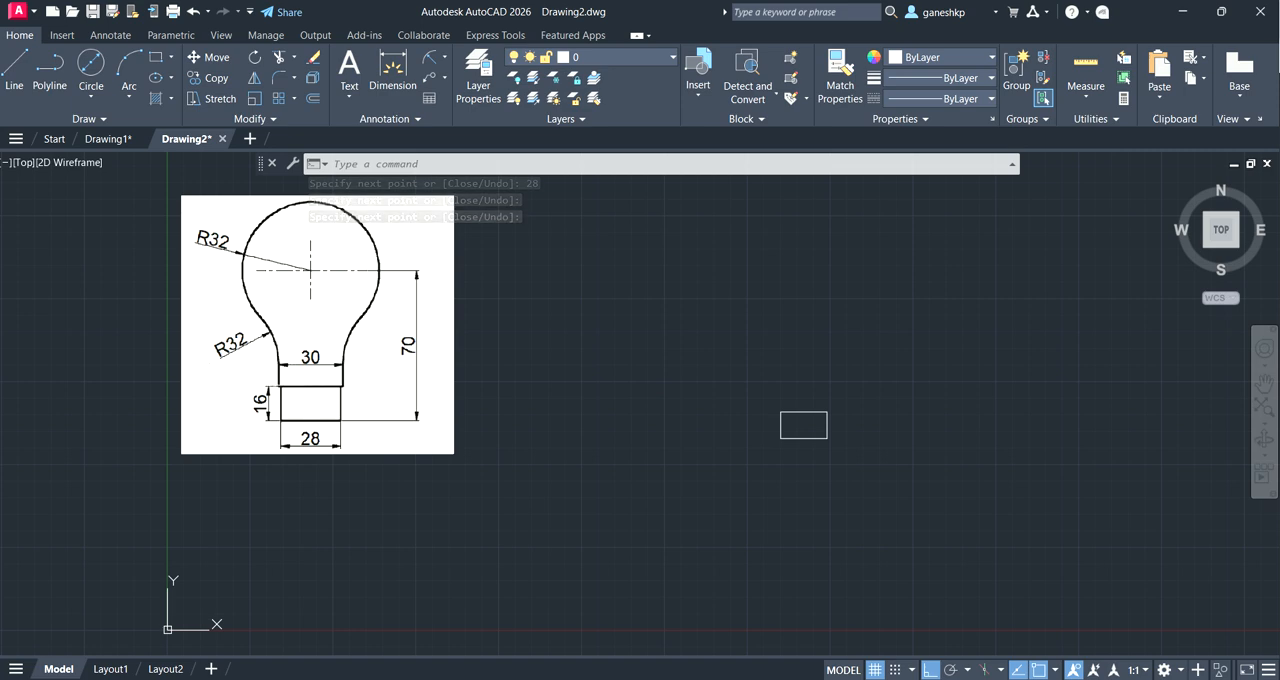
left_click(14, 68)
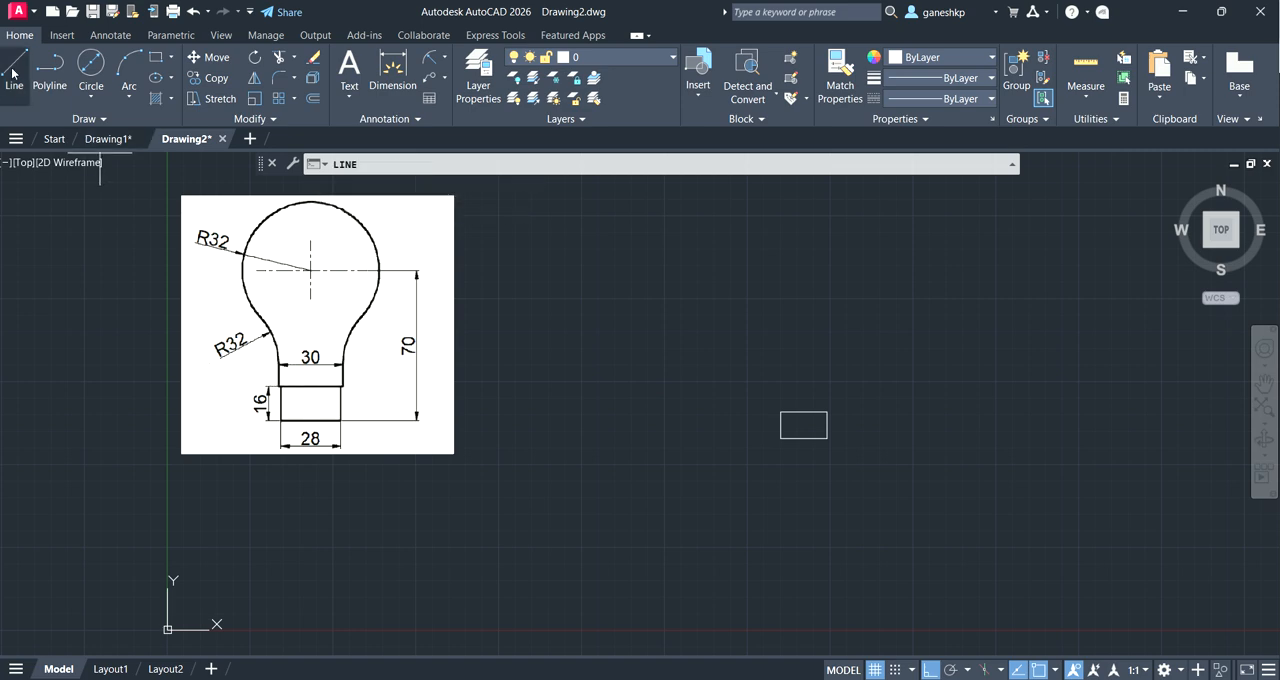
scroll(820, 455, "up", 4)
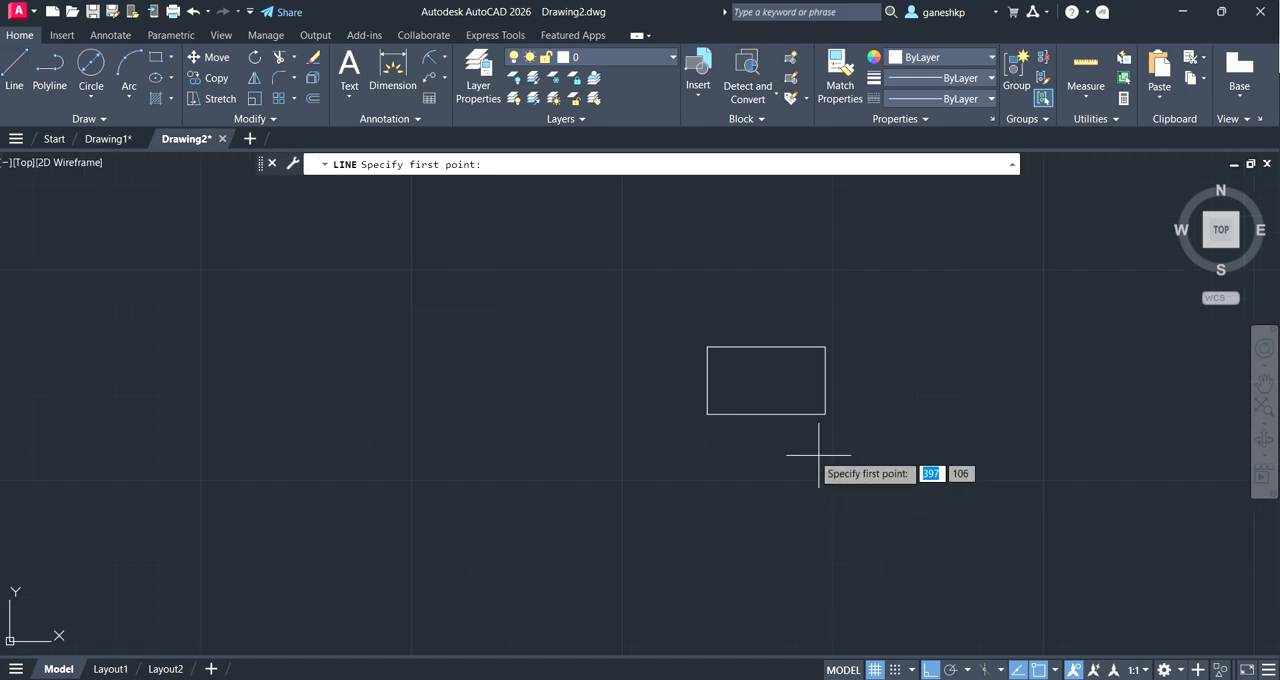
left_click(707, 347)
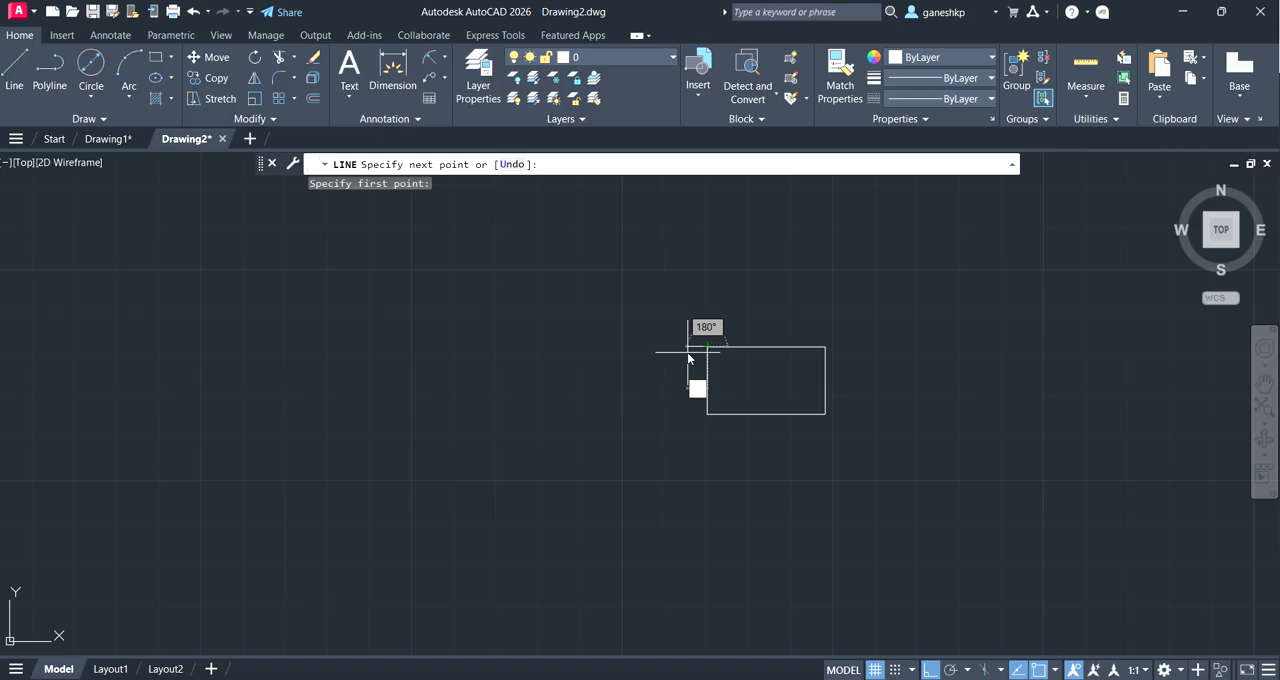
type("1")
key("Return")
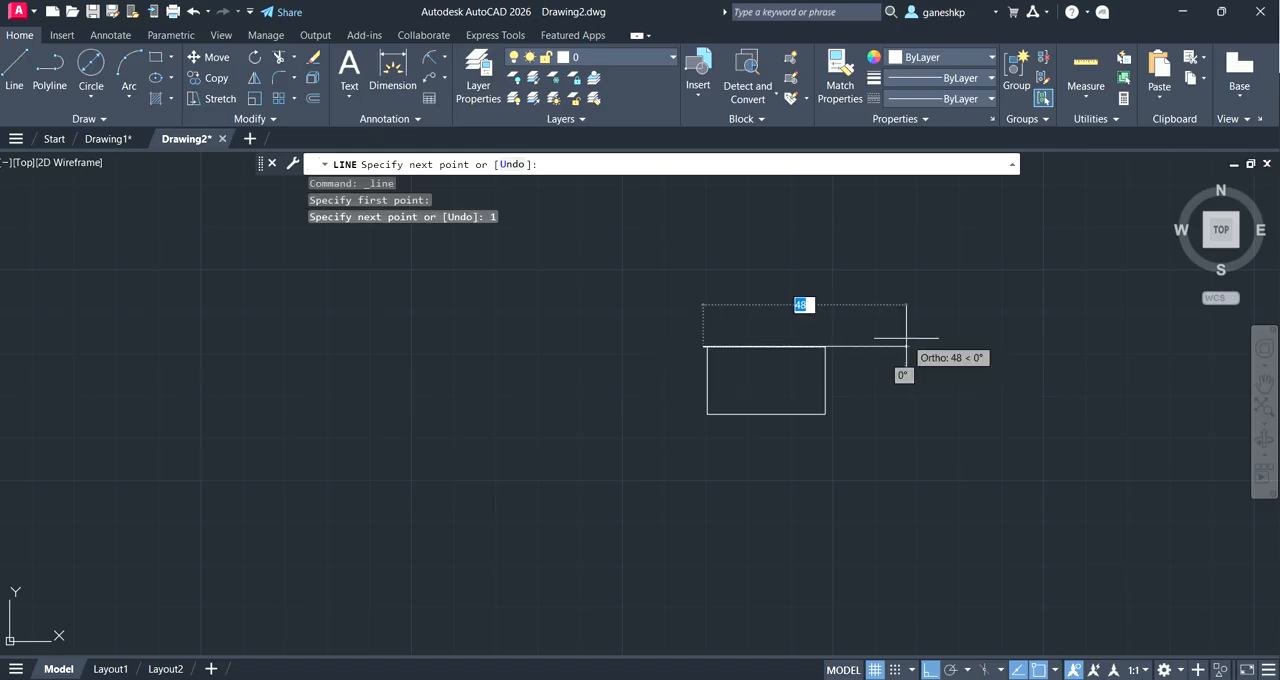
key("Escape")
Step: Draw a matching 1-unit horizontal line extending outward to the right from the base rectangle's top-right corner
key("Return")
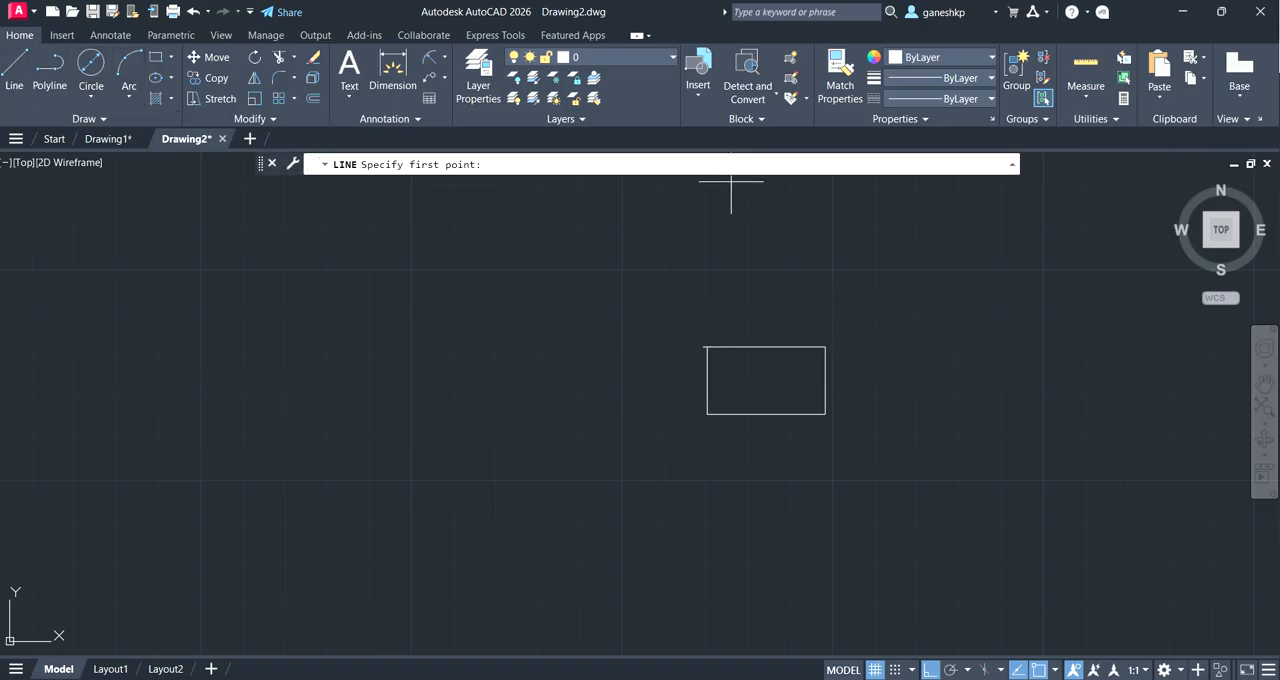
left_click(830, 352)
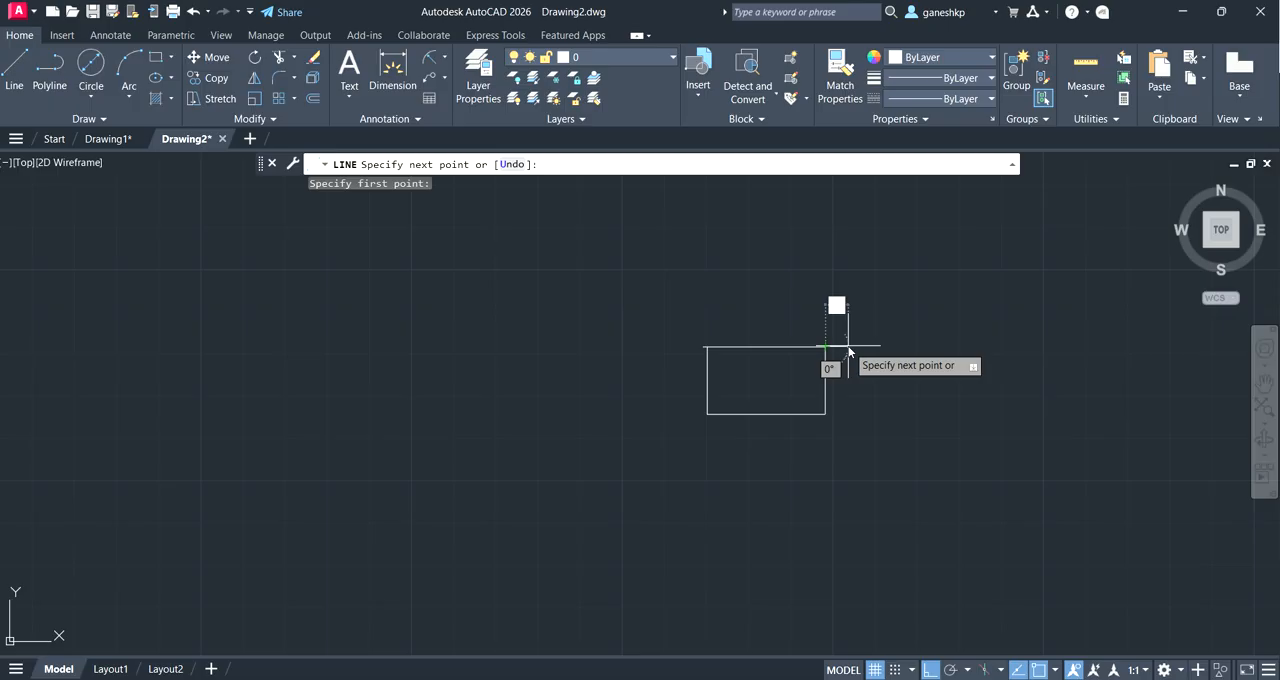
type("1")
key("Return")
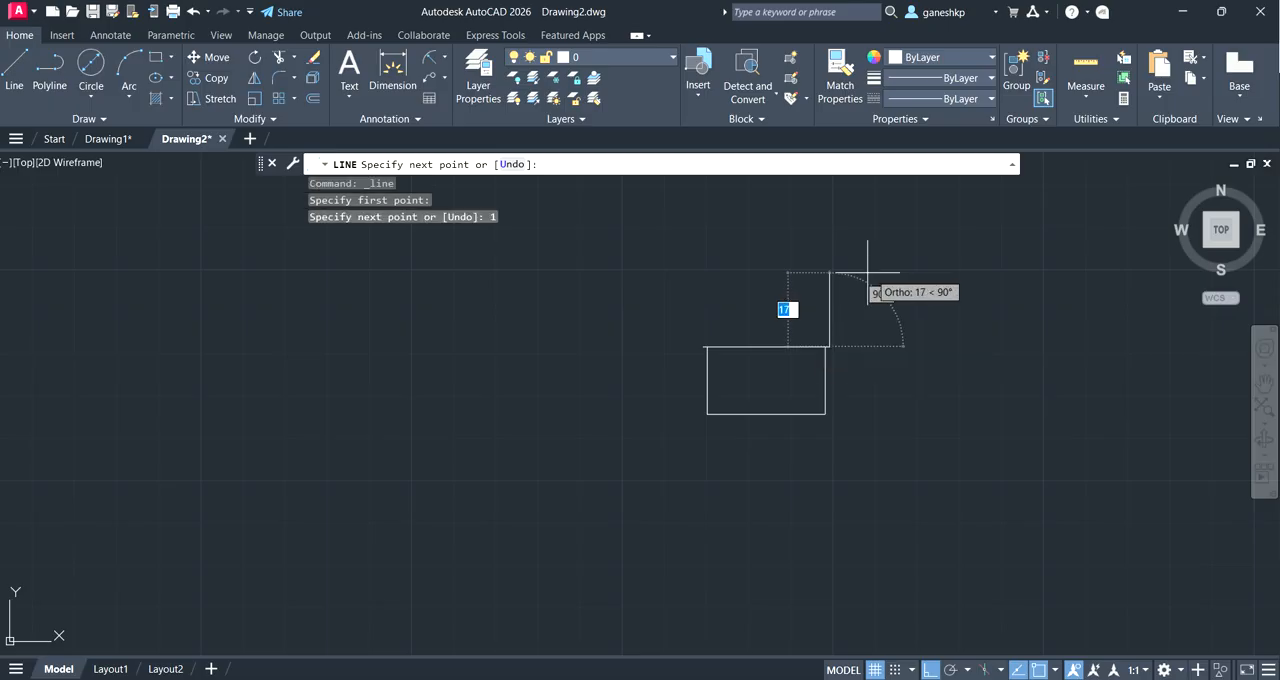
scroll(830, 397, "up", 2)
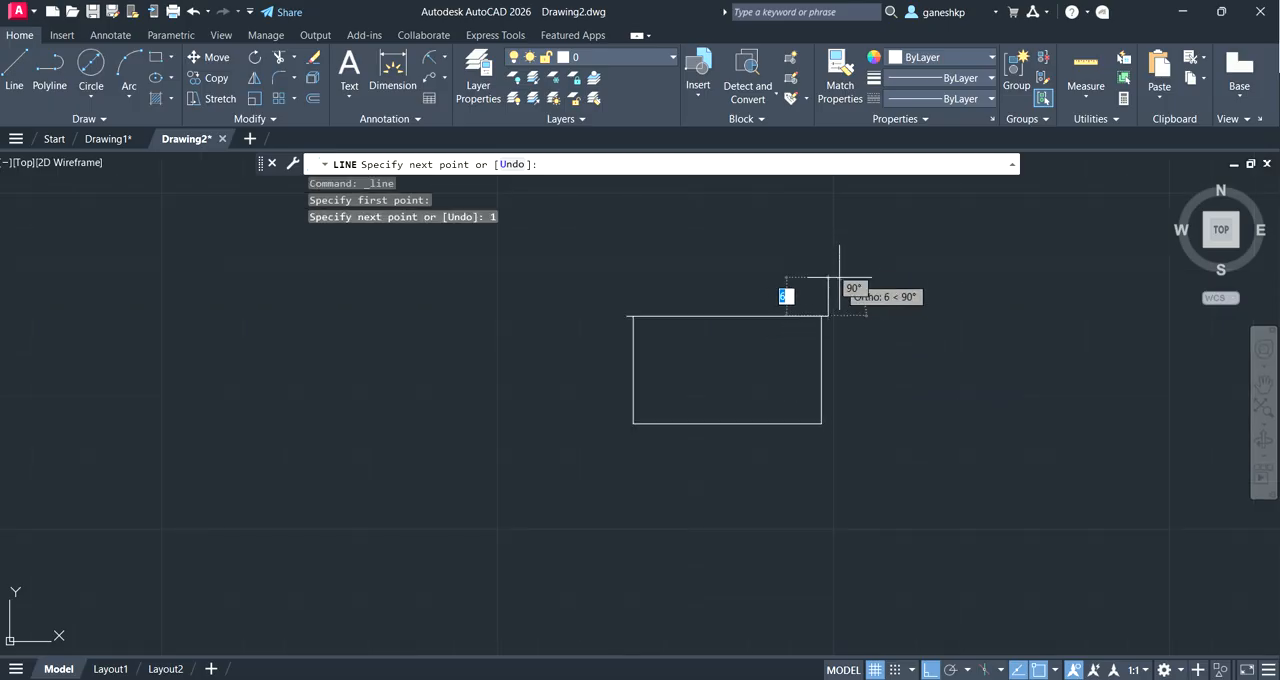
left_click(1267, 376)
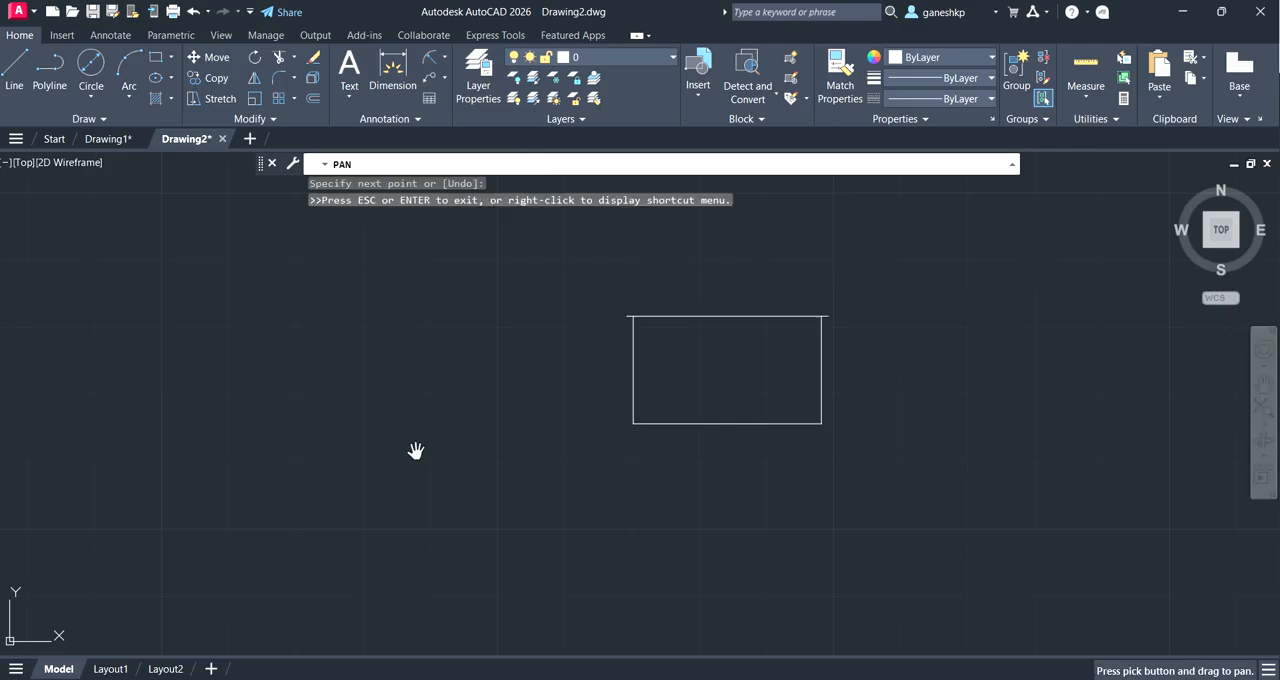
left_click_drag(361, 452, 891, 484)
key("Escape")
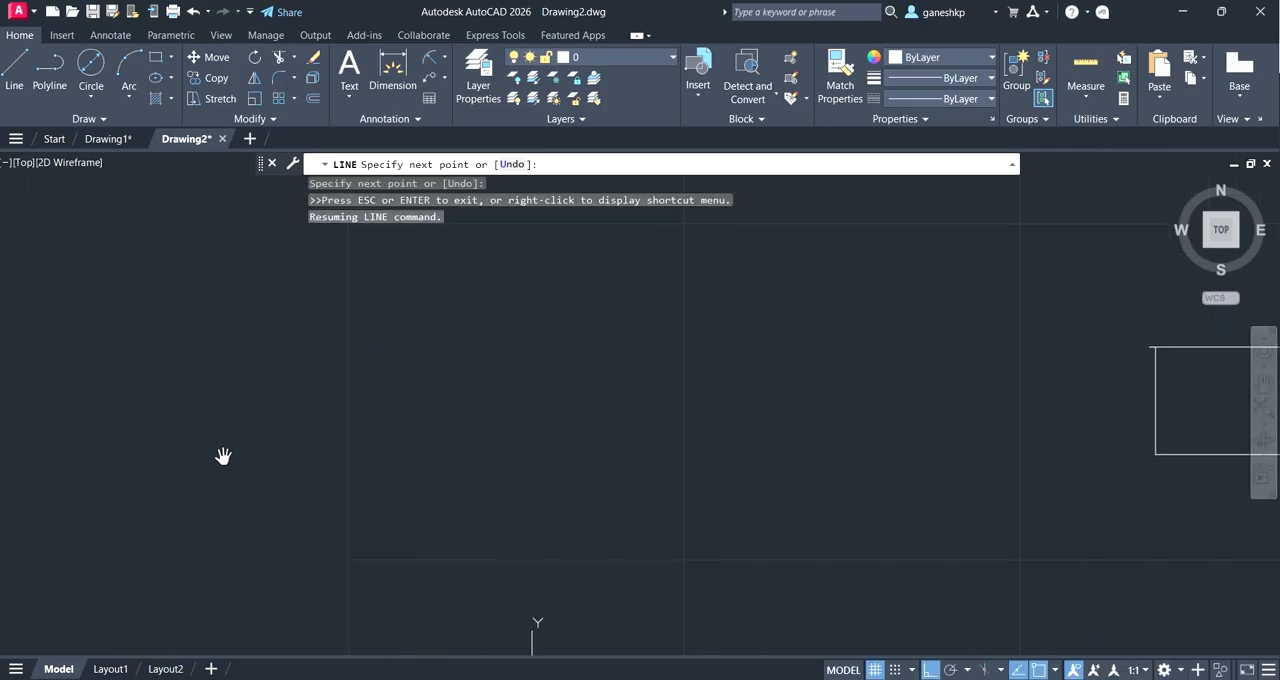
key("Escape")
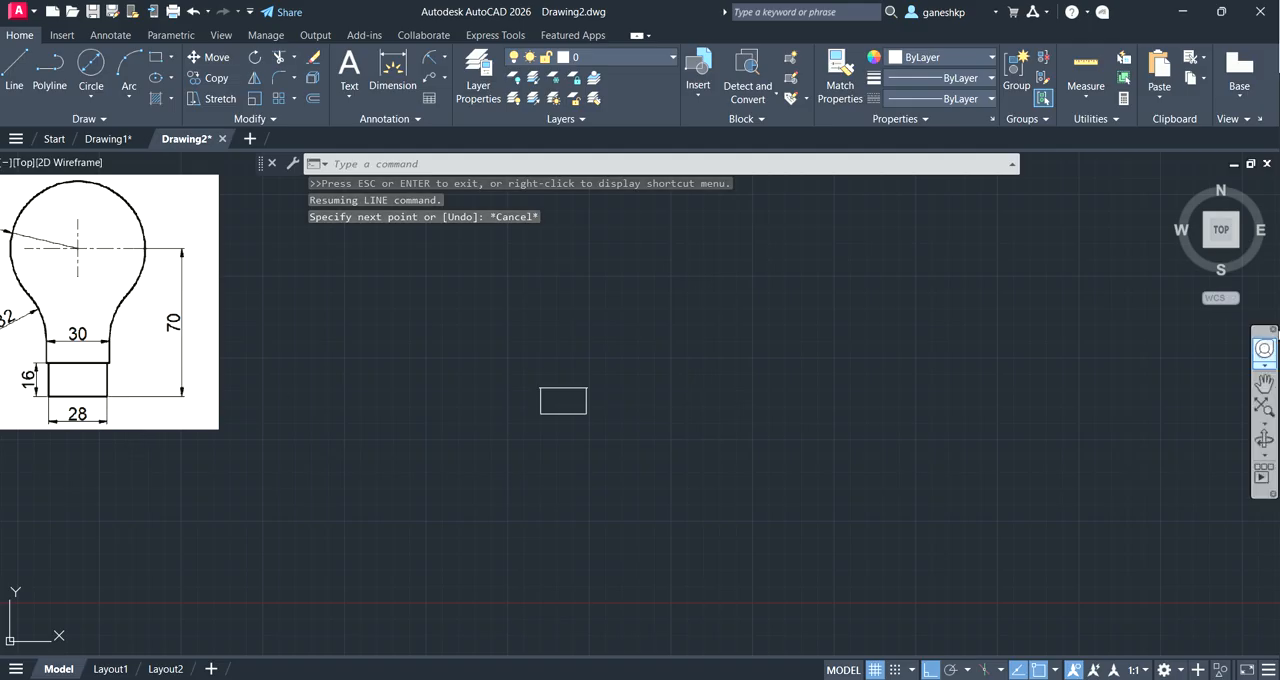
Step: Draw lines from the right overhang's outer end 54 up, 30 left, and back down to the left overhang's outer end
left_click(1264, 385)
left_click_drag(91, 397, 293, 463)
scroll(289, 462, "up", 4)
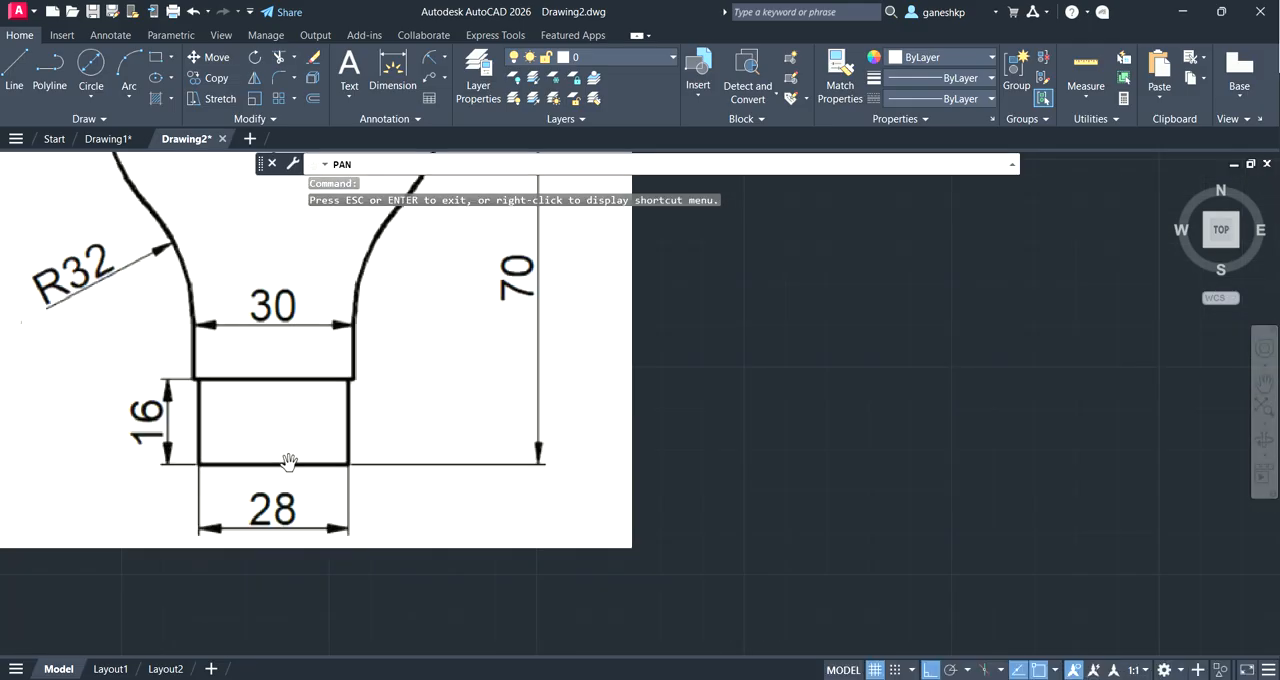
scroll(291, 459, "down", 2)
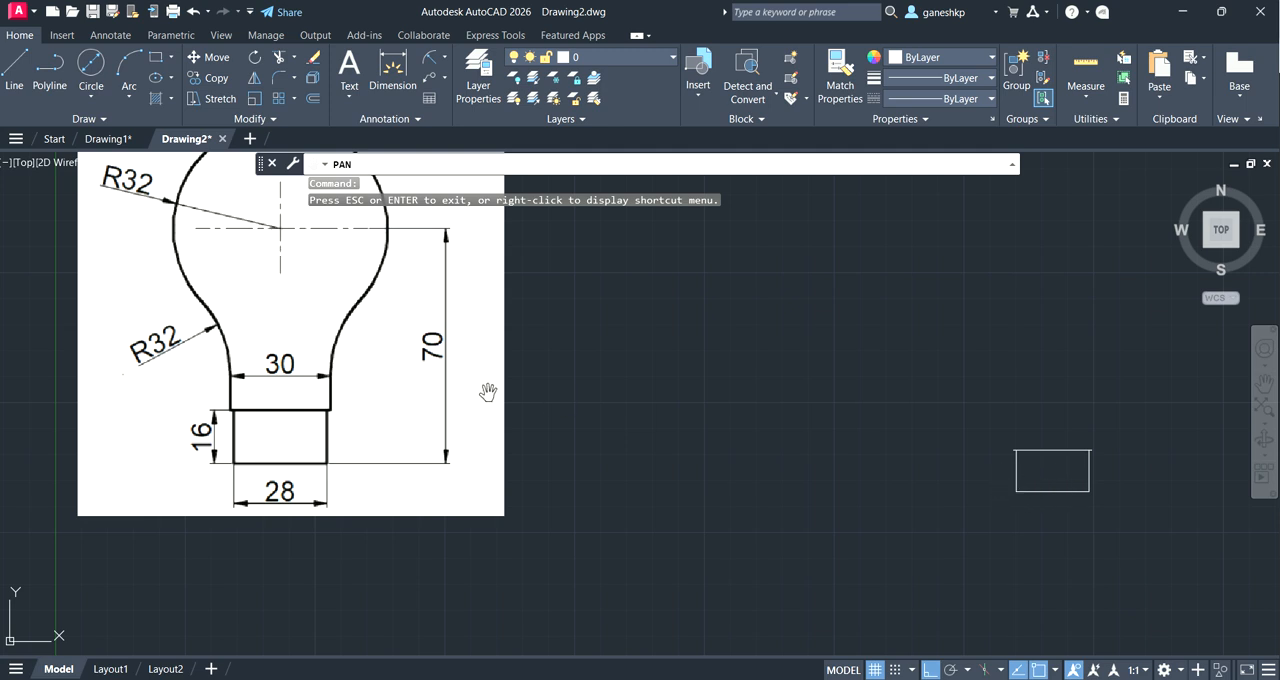
left_click(14, 68)
scroll(1100, 460, "up", 2)
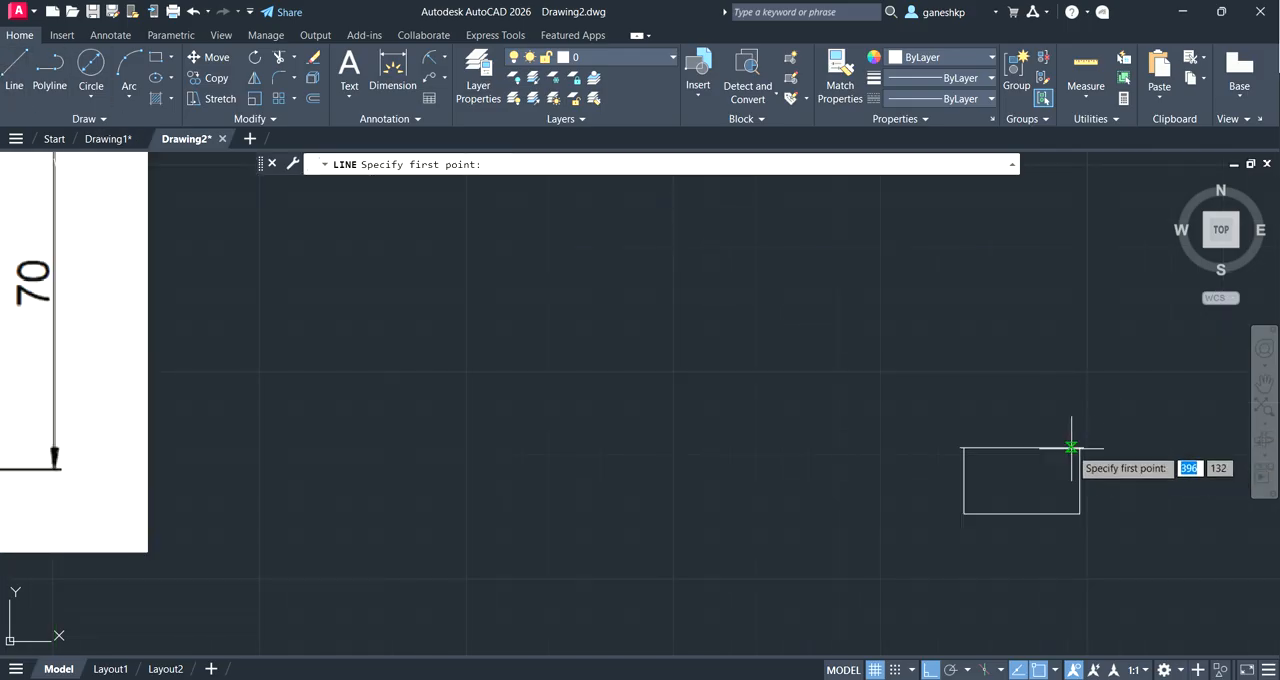
left_click(1080, 446)
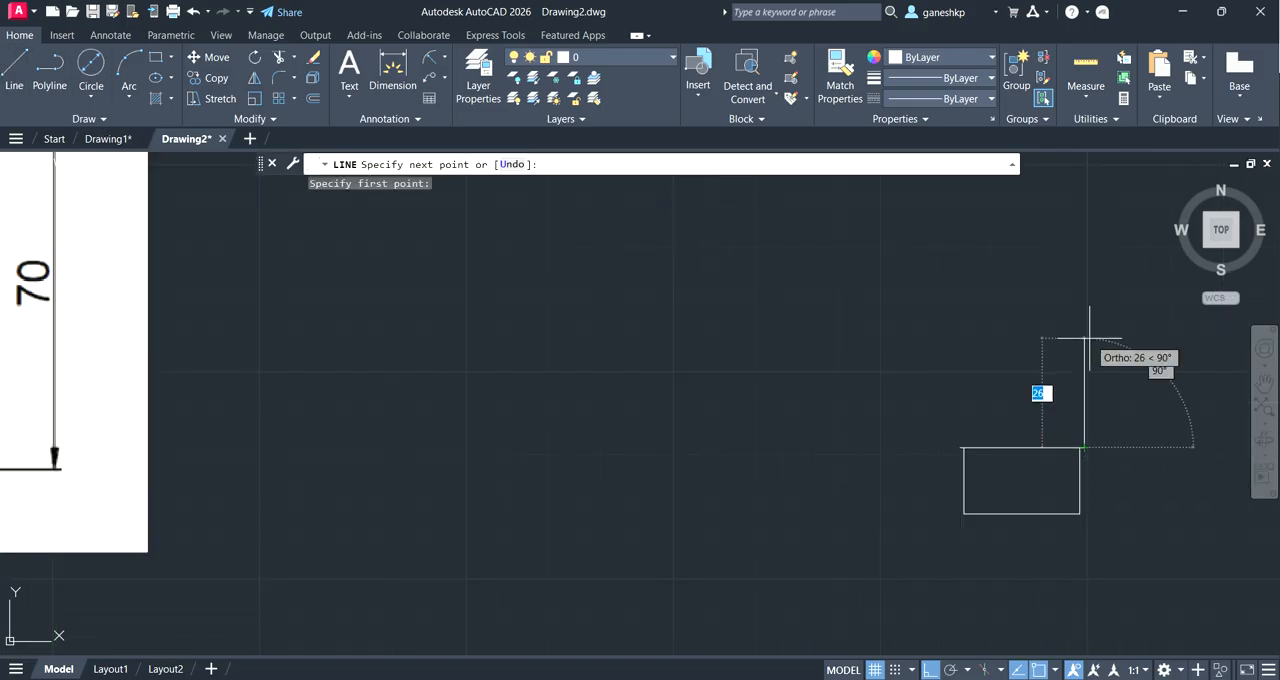
type("54")
key("Return")
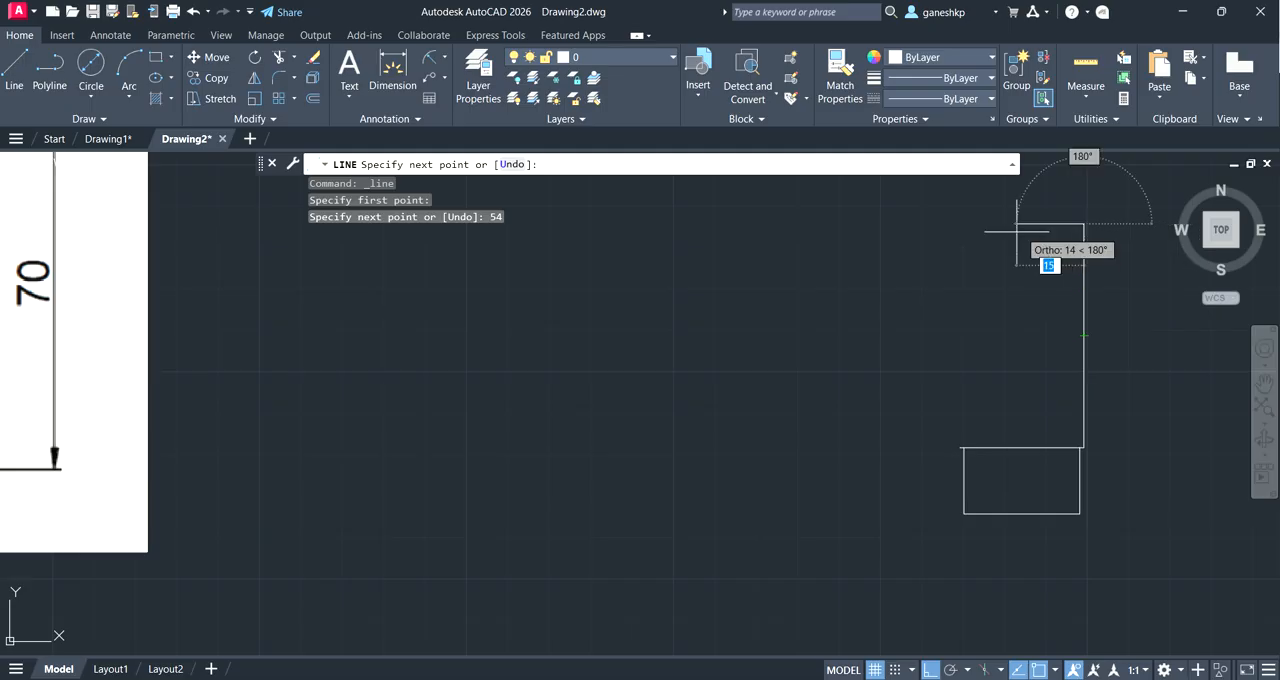
type("30")
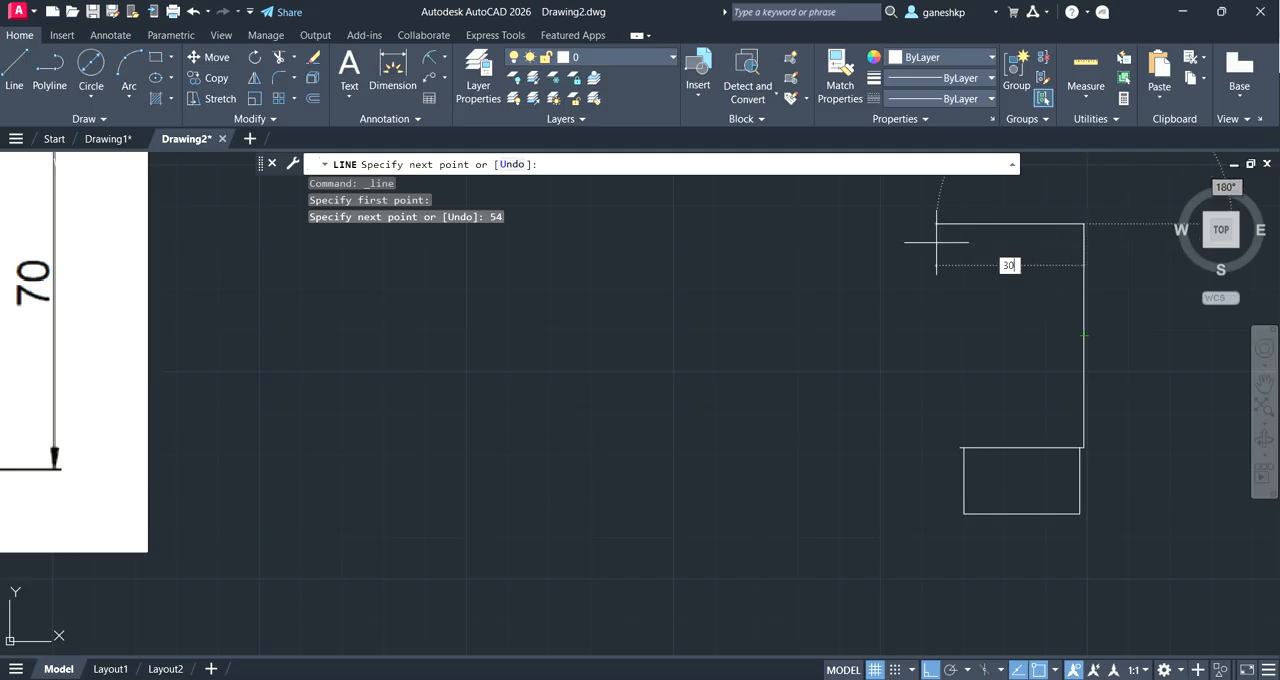
key("Return")
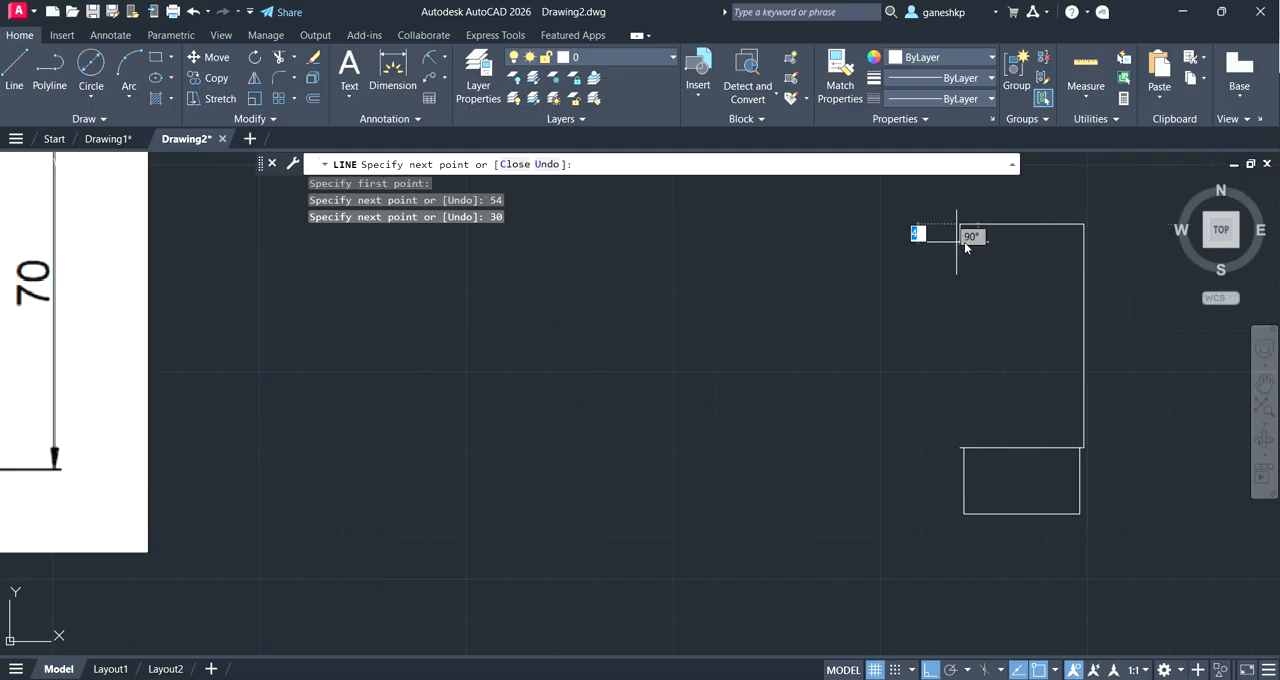
left_click(960, 447)
key("Return")
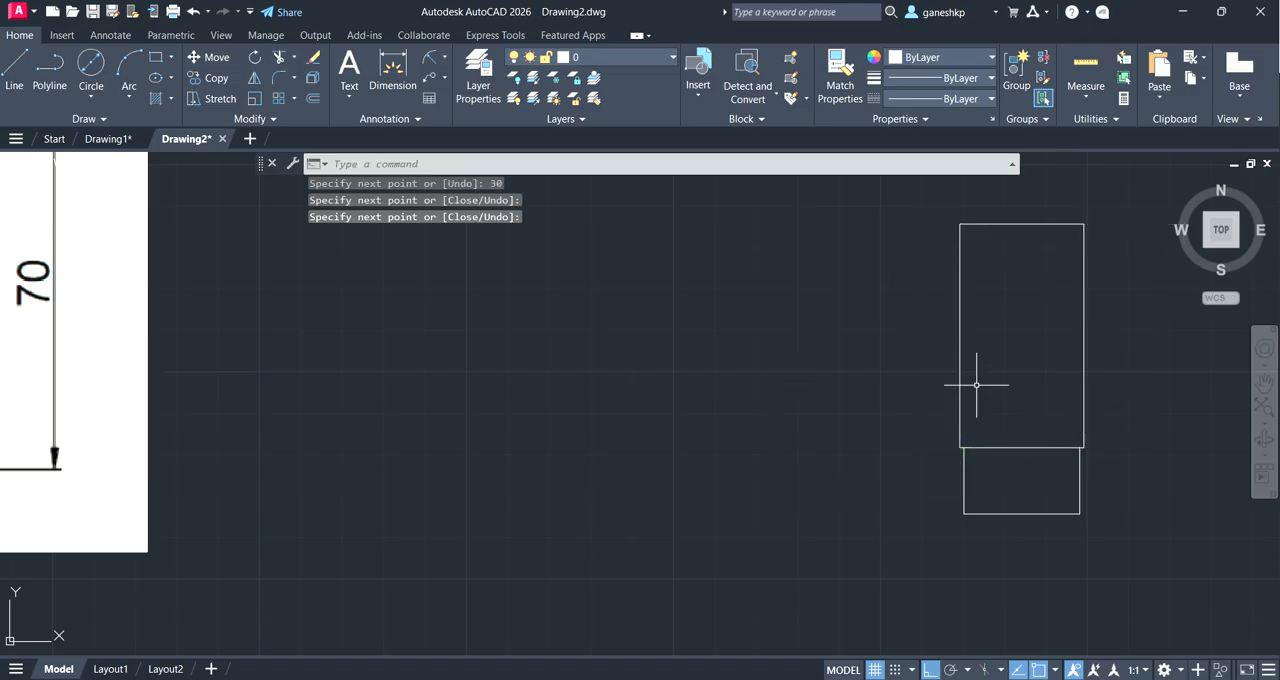
Step: Examine the reference image for the bulb's circle radius, centre height and neck arc dimensions
scroll(977, 380, "up", 2)
scroll(977, 380, "down", 4)
scroll(980, 383, "up", 4)
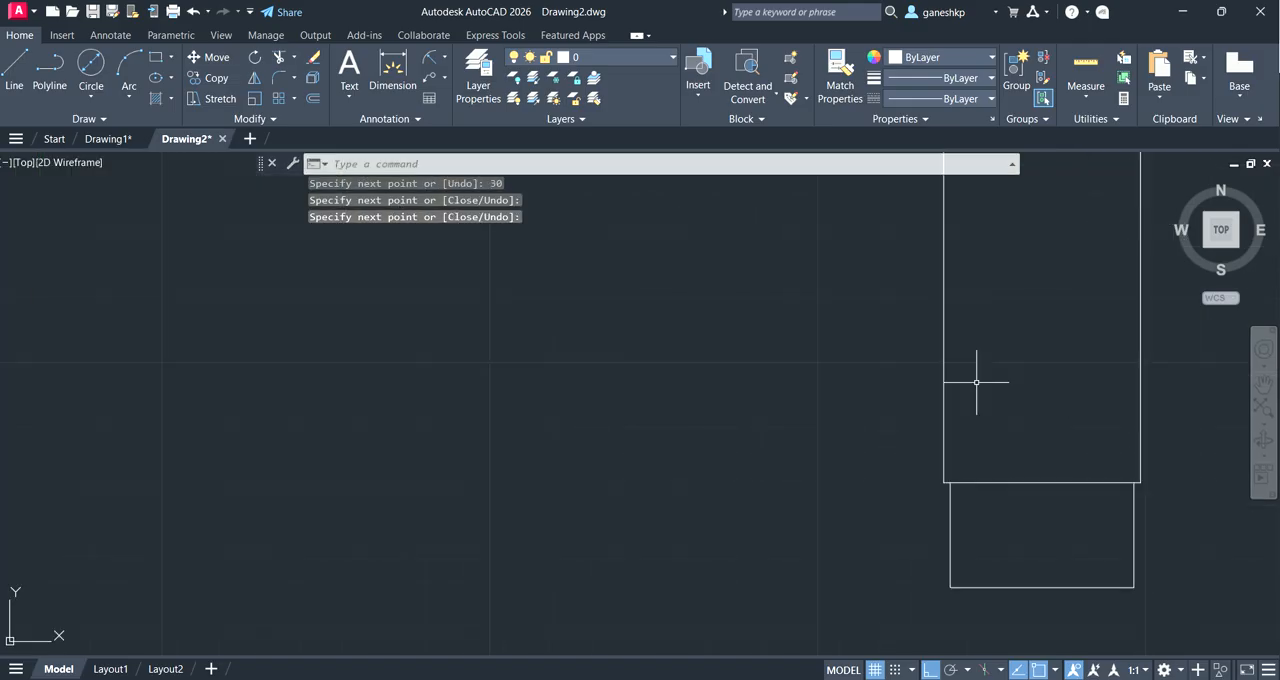
left_click(1264, 383)
left_click_drag(995, 400, 905, 443)
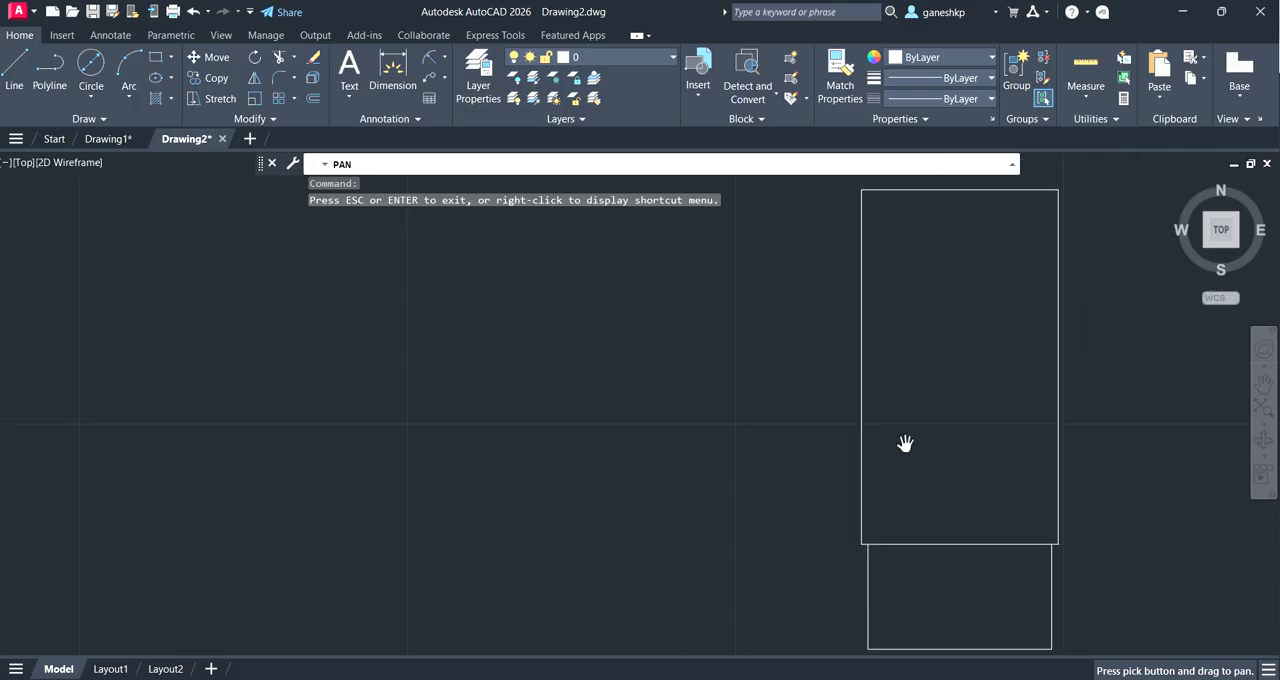
scroll(905, 441, "down", 3)
left_click_drag(684, 437, 1048, 395)
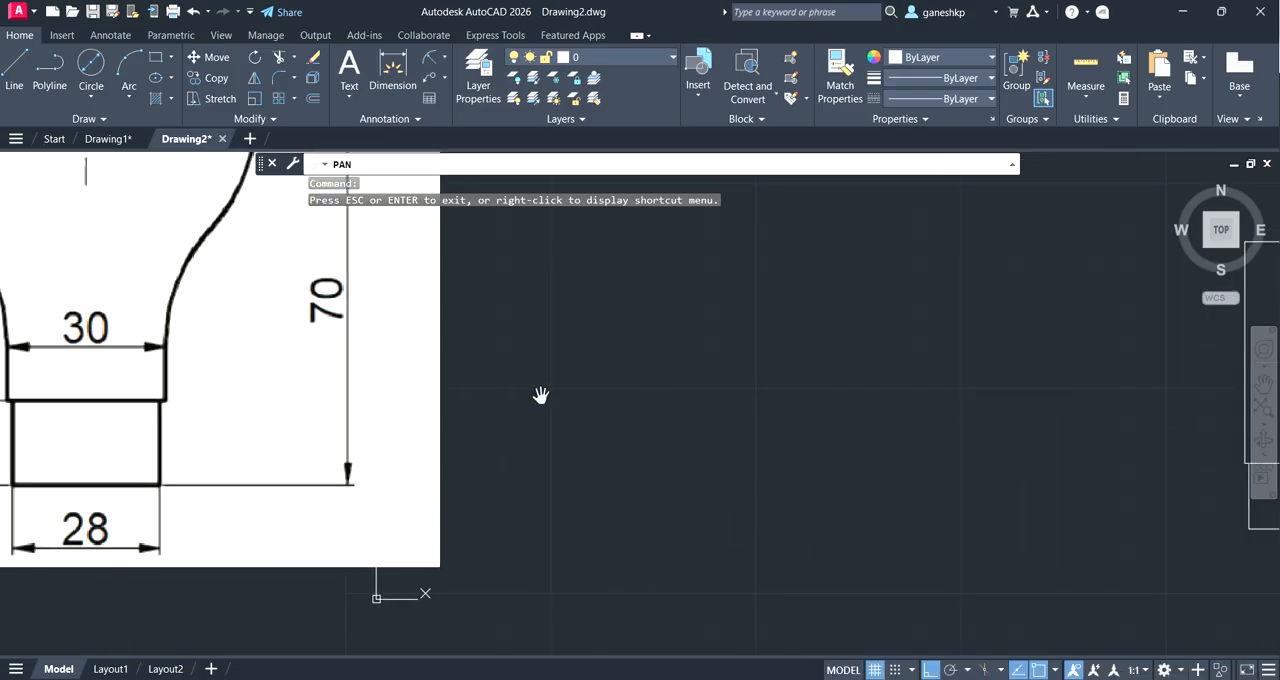
left_click_drag(538, 379, 897, 495)
left_click_drag(557, 483, 549, 451)
scroll(540, 466, "down", 4)
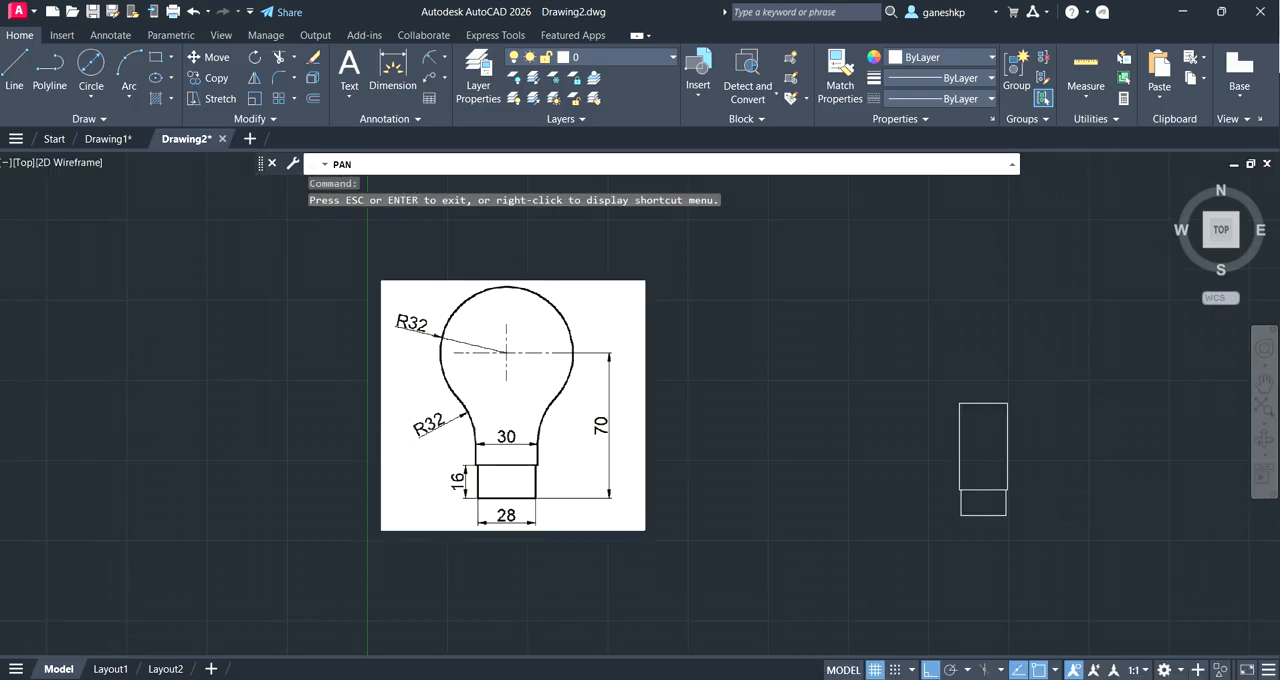
scroll(540, 466, "up", 2)
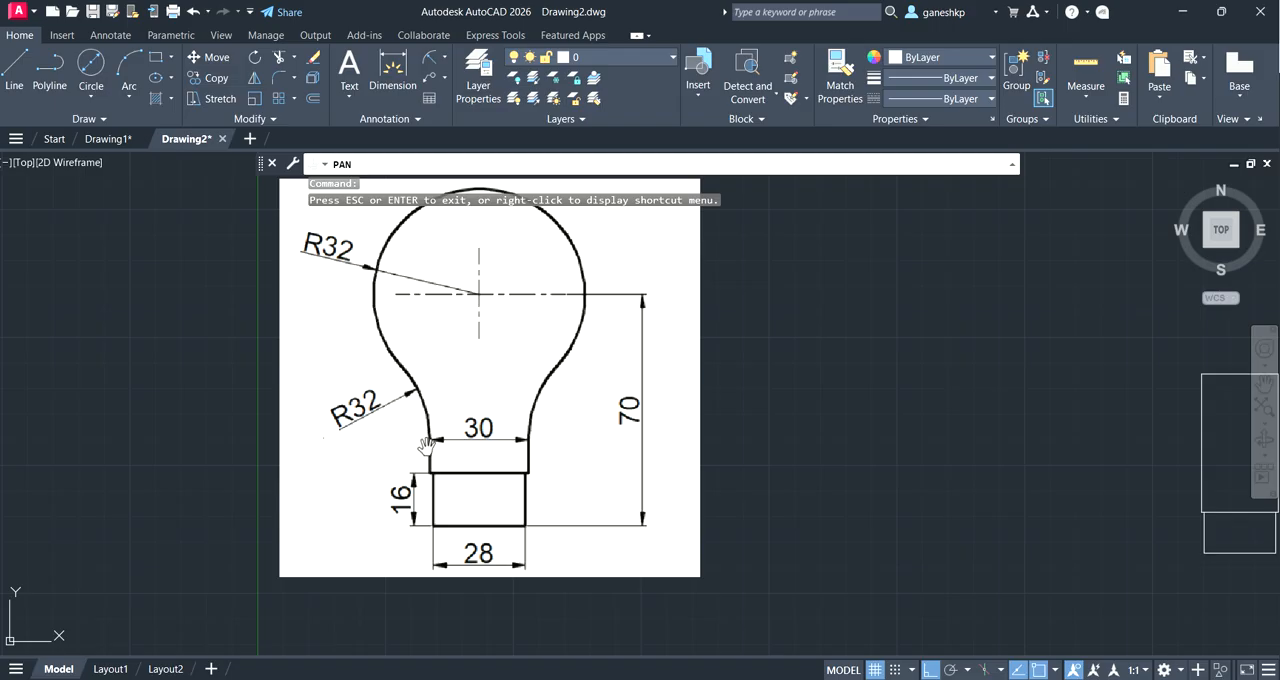
Step: Draw a circle of radius 32 centred on the midpoint of the 30-wide rectangle's top edge
left_click_drag(1090, 413, 587, 414)
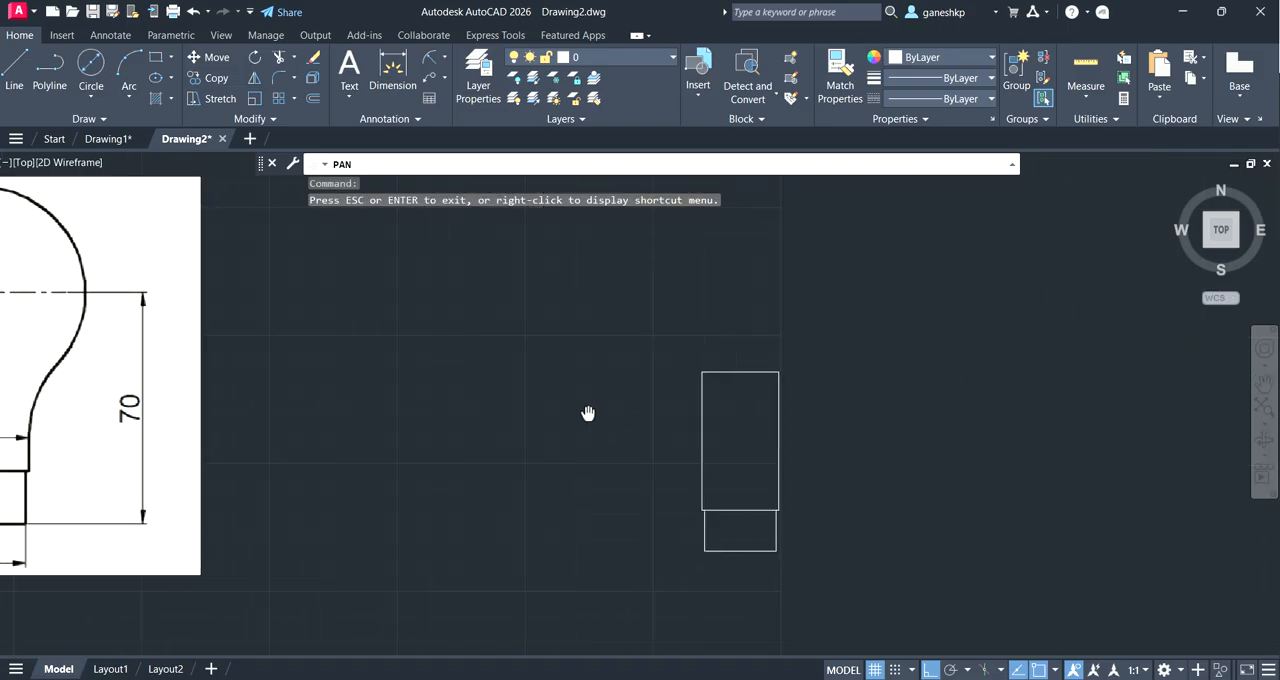
scroll(583, 420, "up", 2)
key("Escape")
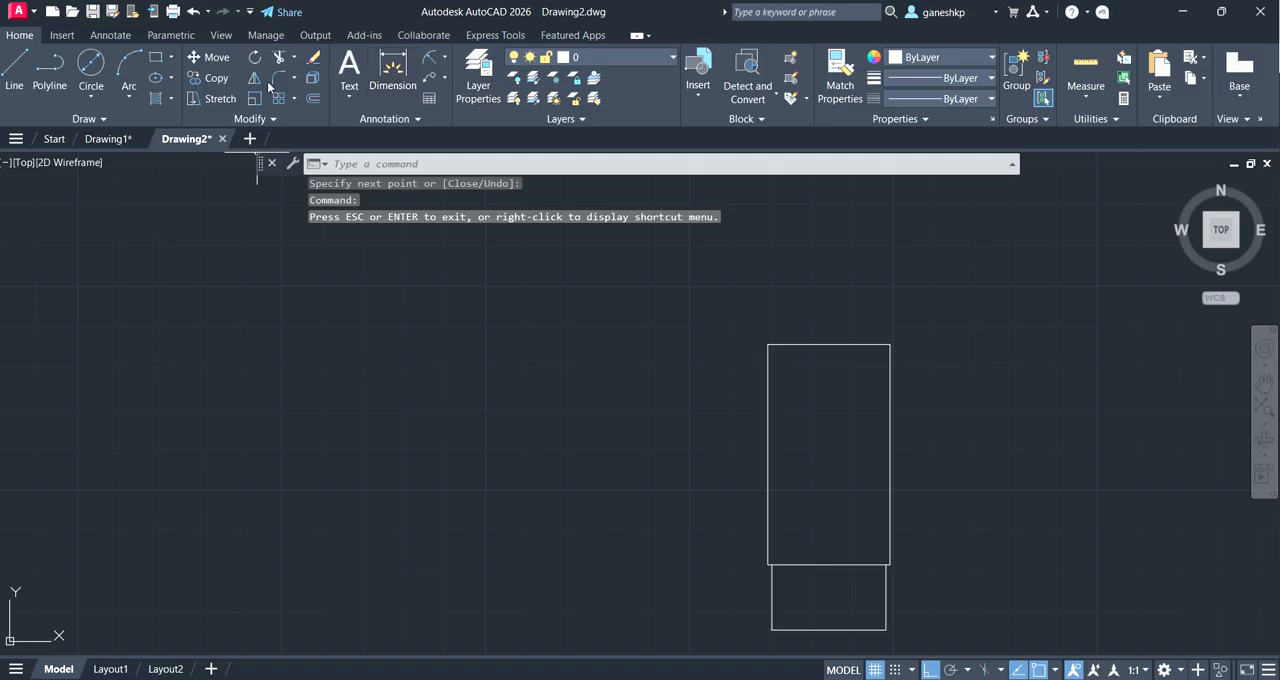
left_click(100, 80)
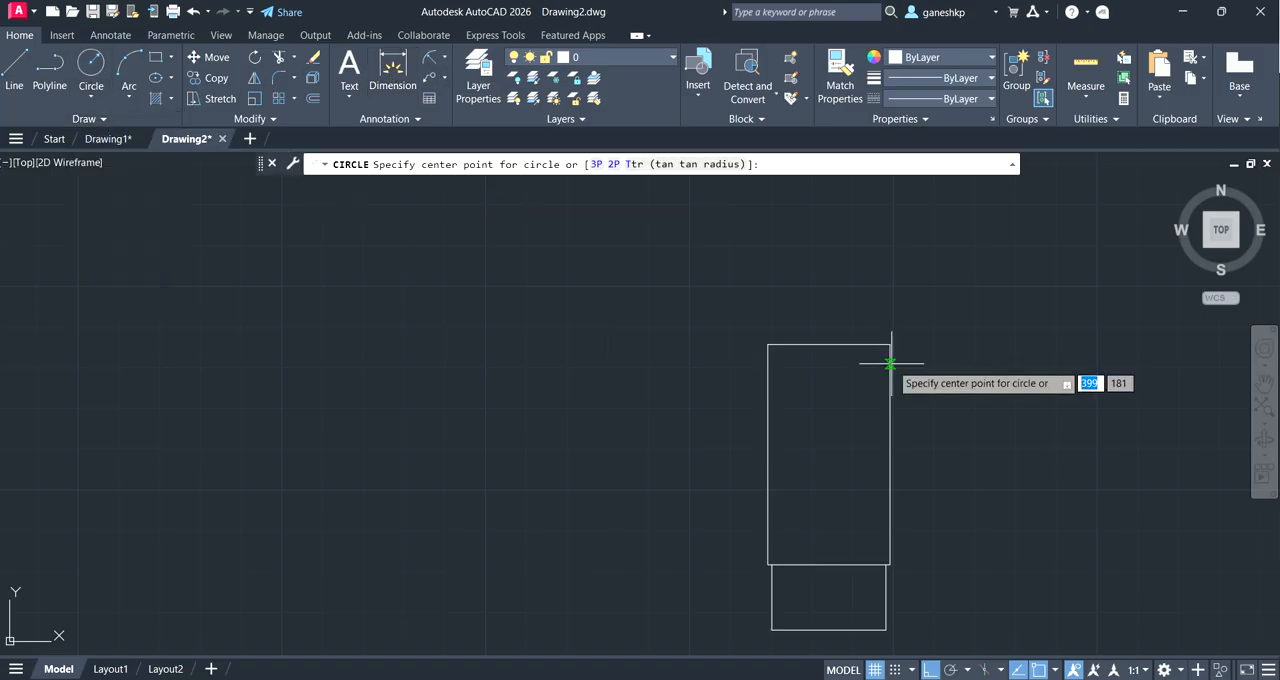
left_click(829, 344)
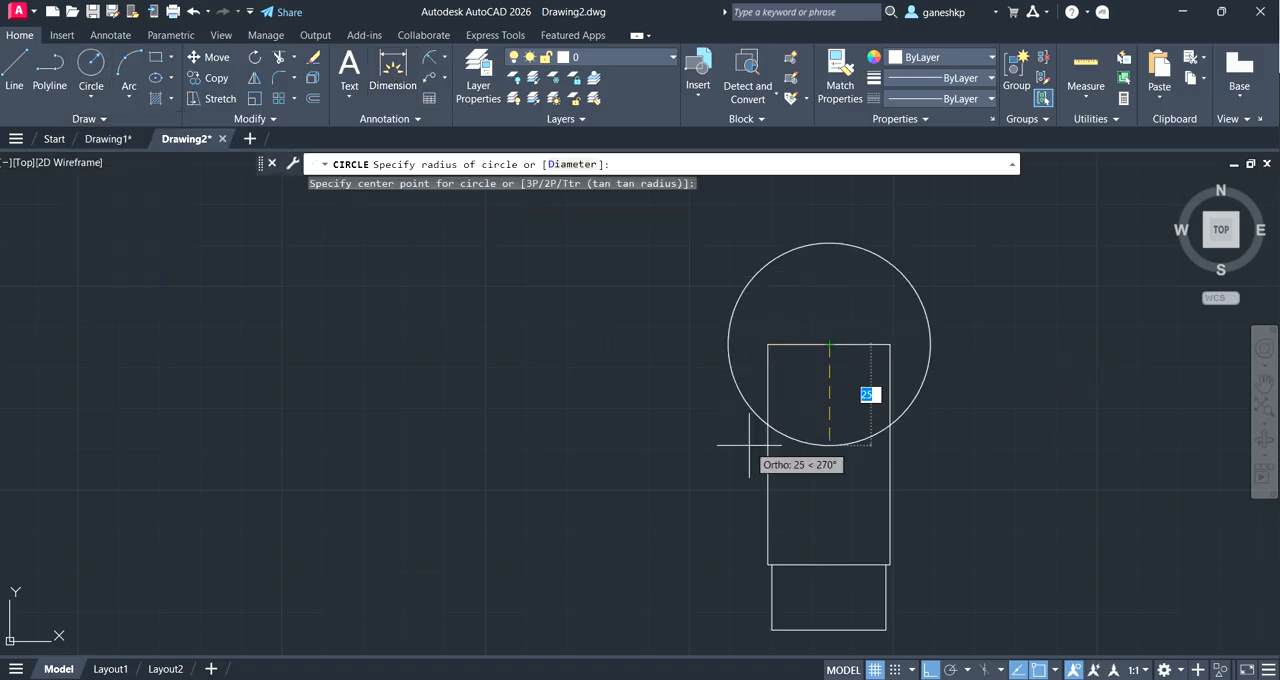
type("32")
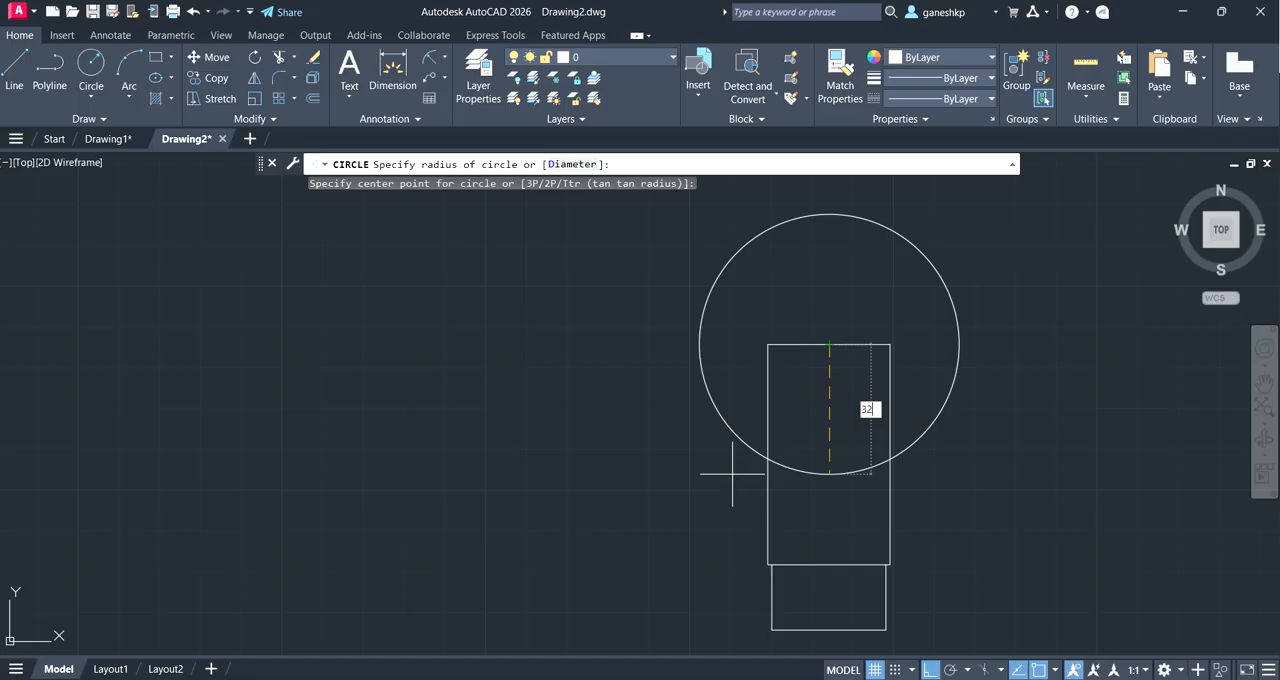
key("Return")
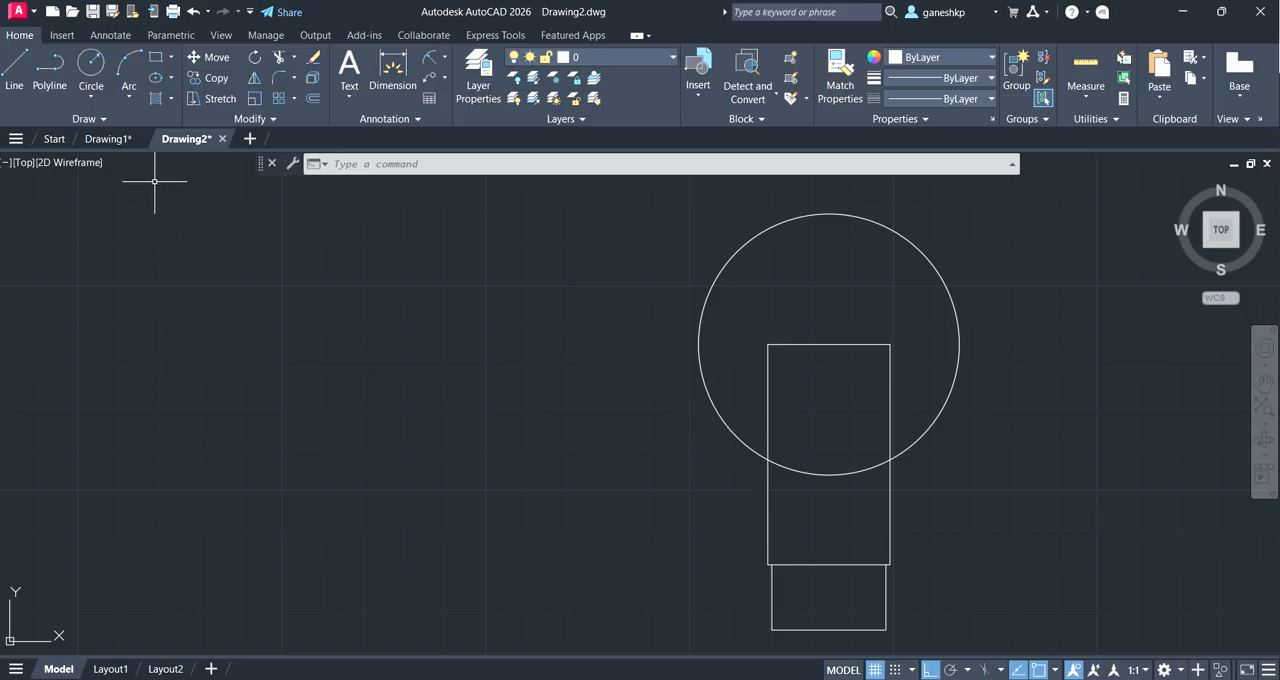
Step: Draw a radius 32 circle tangent to the bulb circle's lower-left side and the 30-wide rectangle's left edge
left_click(91, 96)
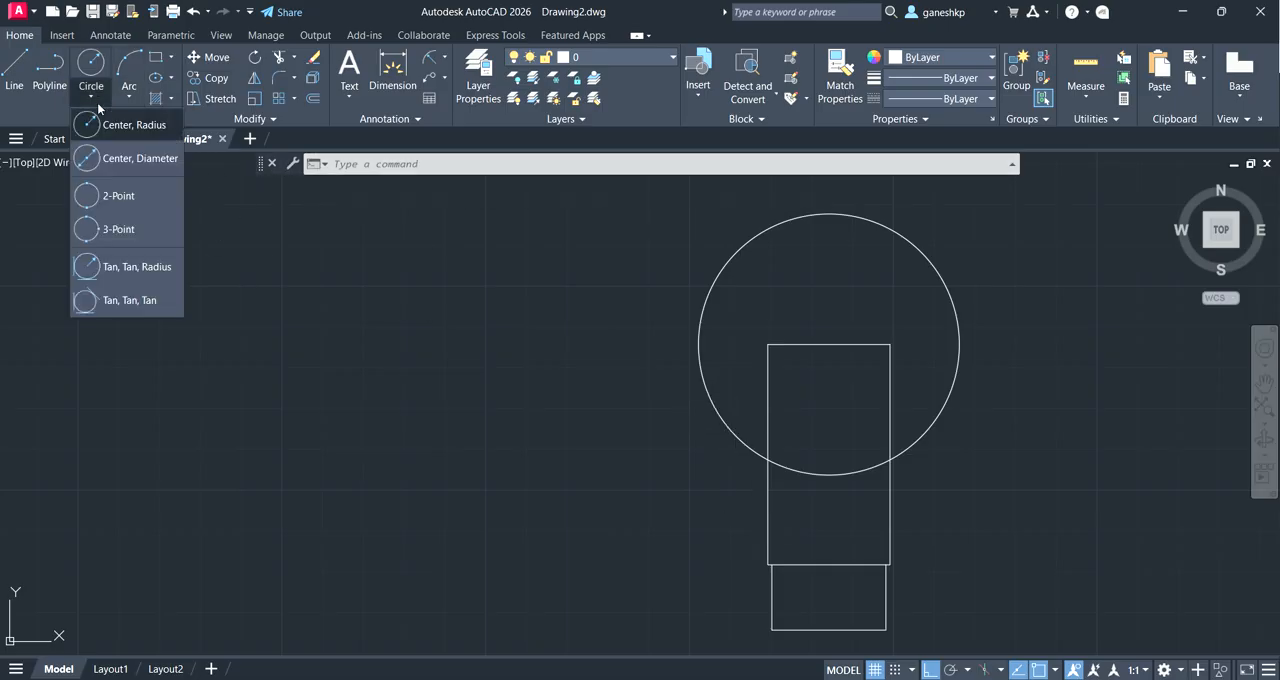
left_click(127, 267)
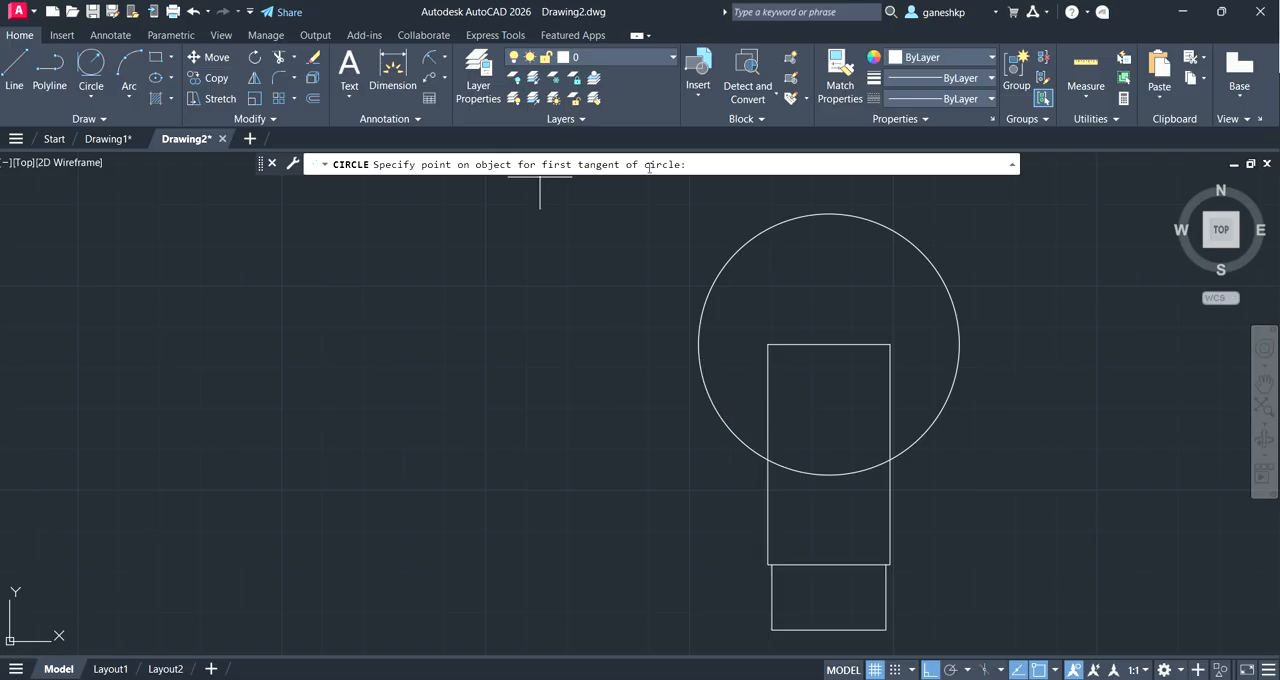
left_click(708, 389)
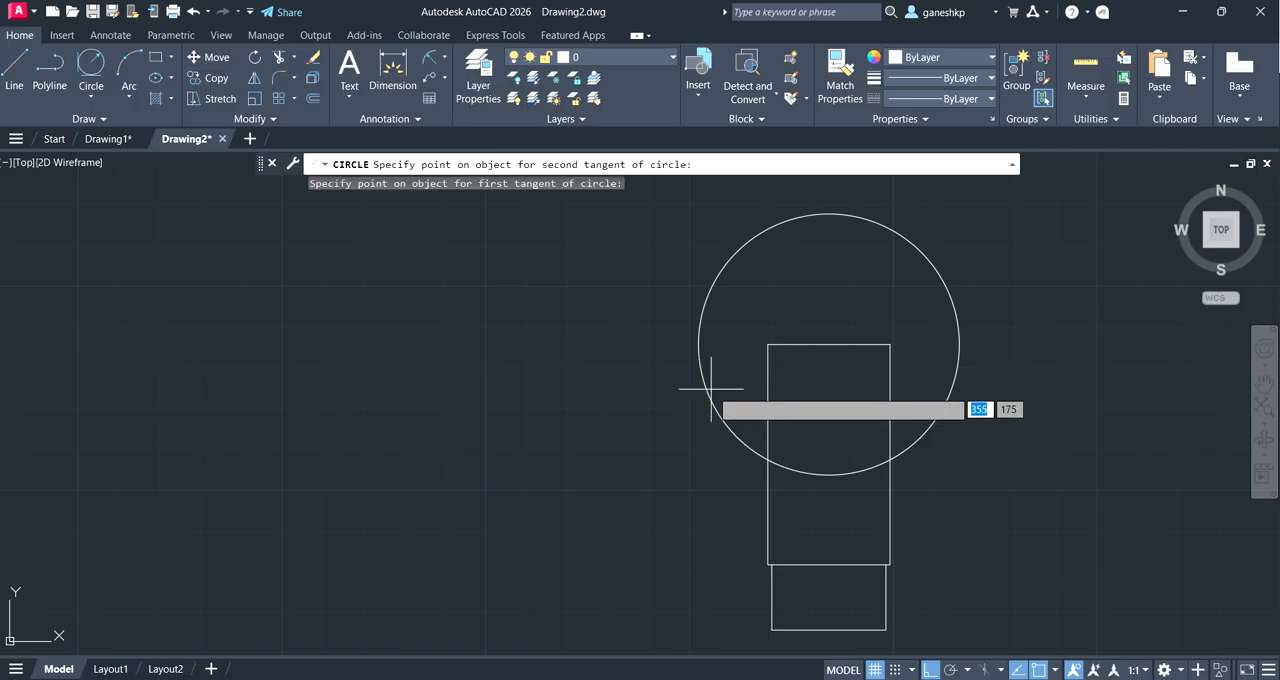
left_click(767, 518)
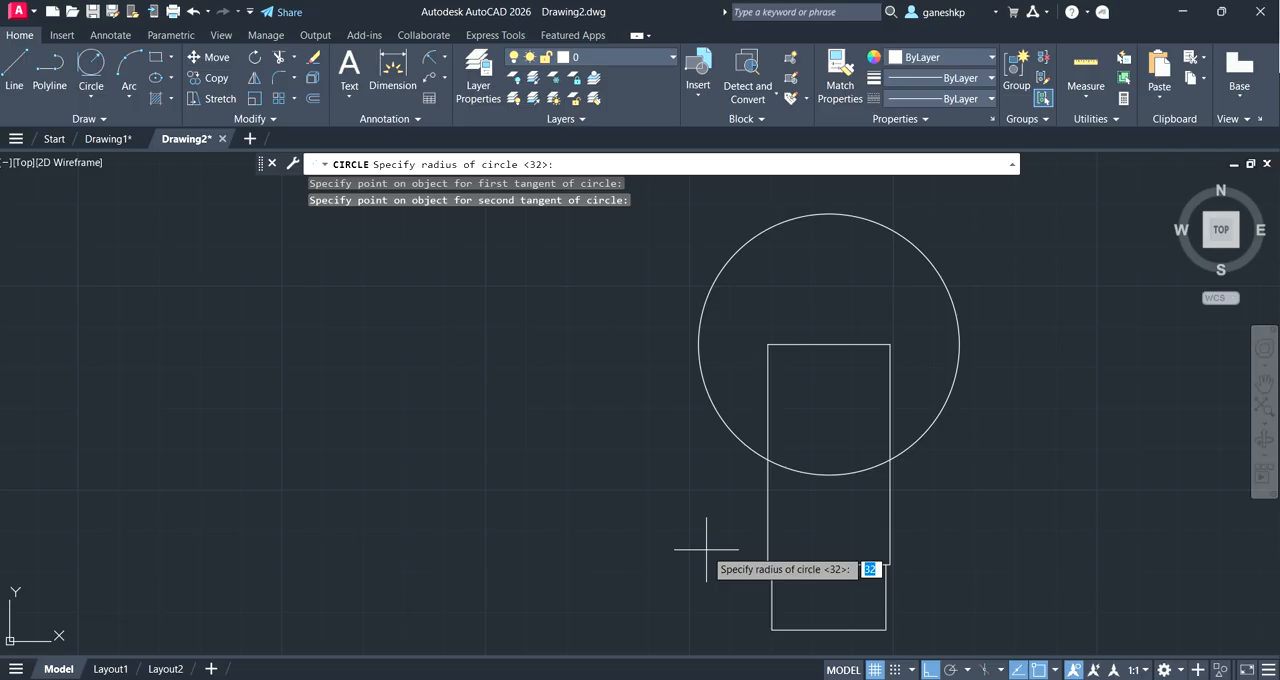
type("32")
key("Return")
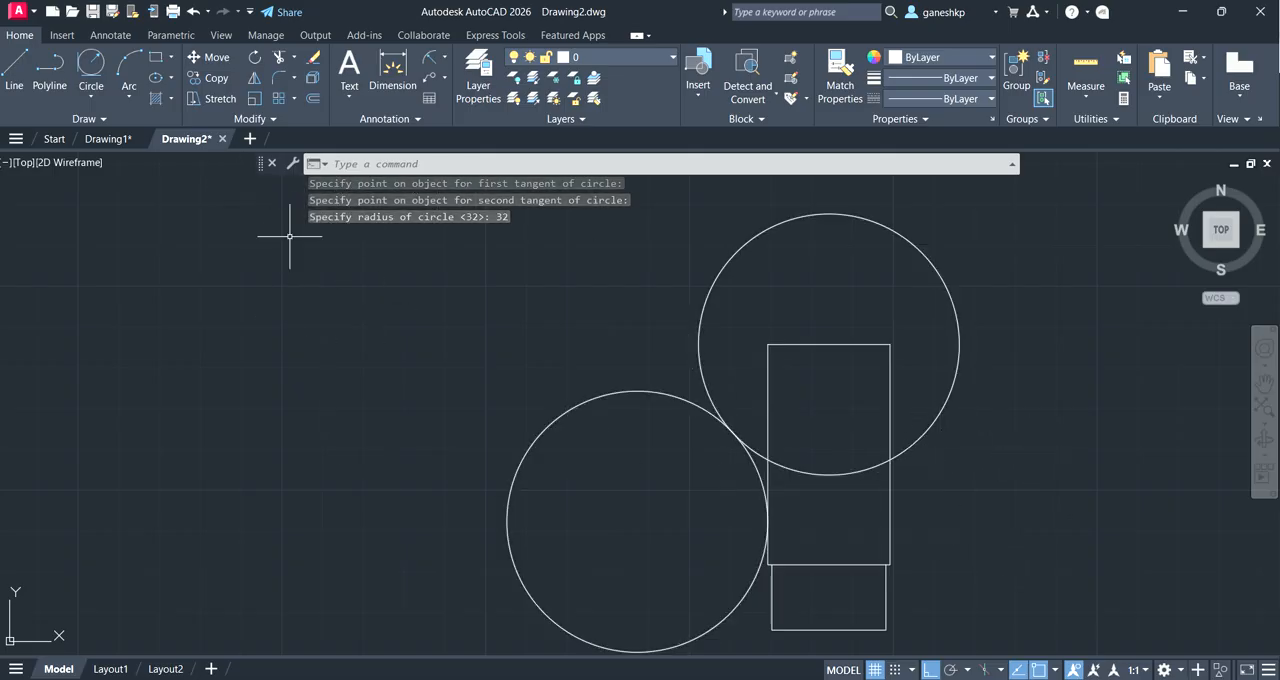
Step: Try a radius 32 circle tangent to the bulb circle and the 30-wide rectangle's right edge, and undo it
left_click(103, 96)
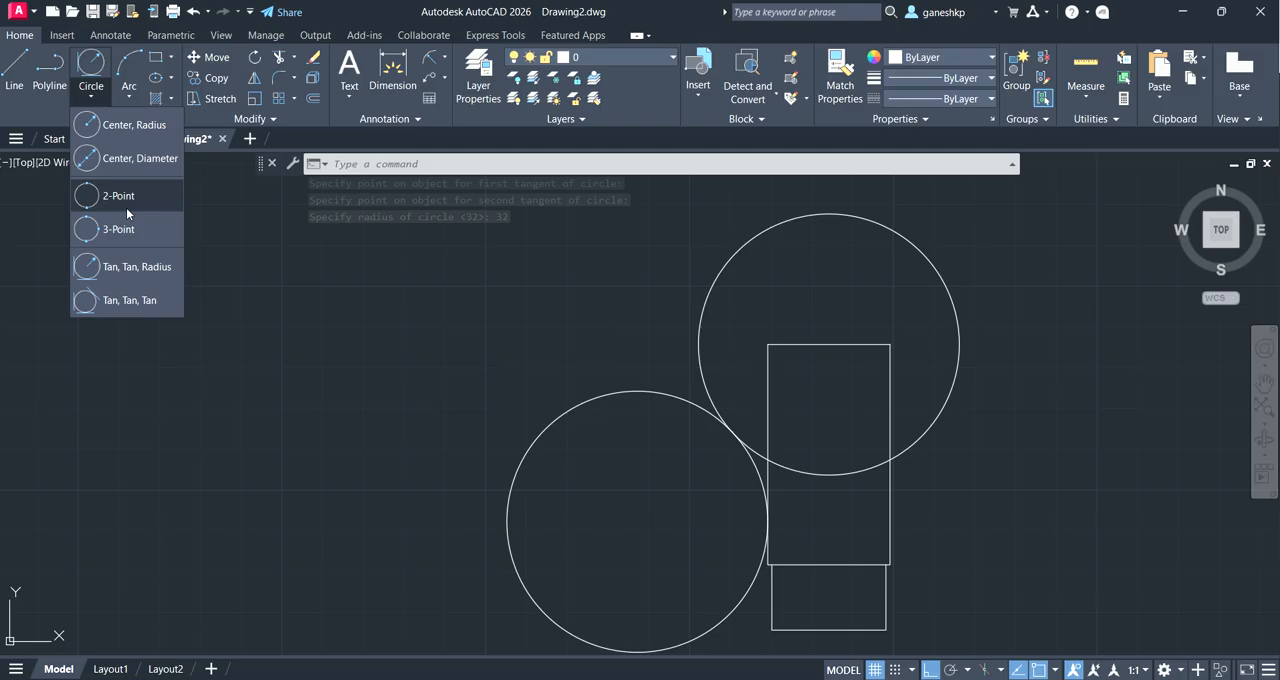
left_click(136, 272)
left_click(941, 426)
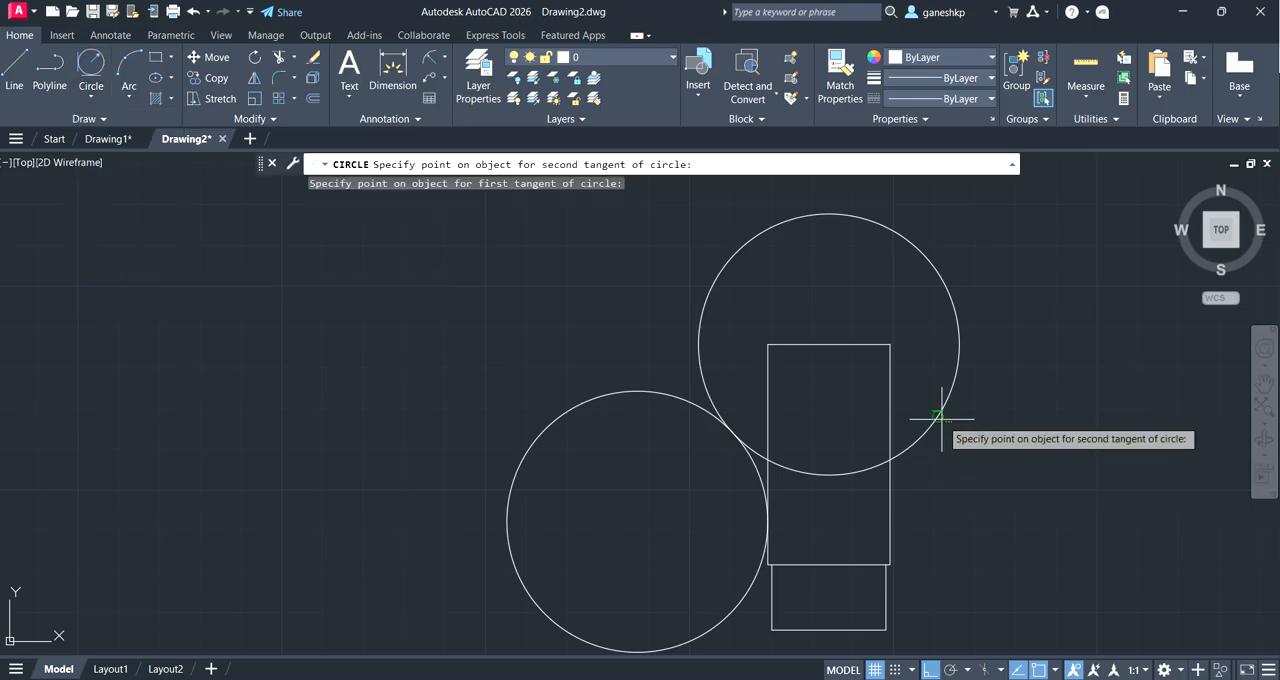
left_click(893, 518)
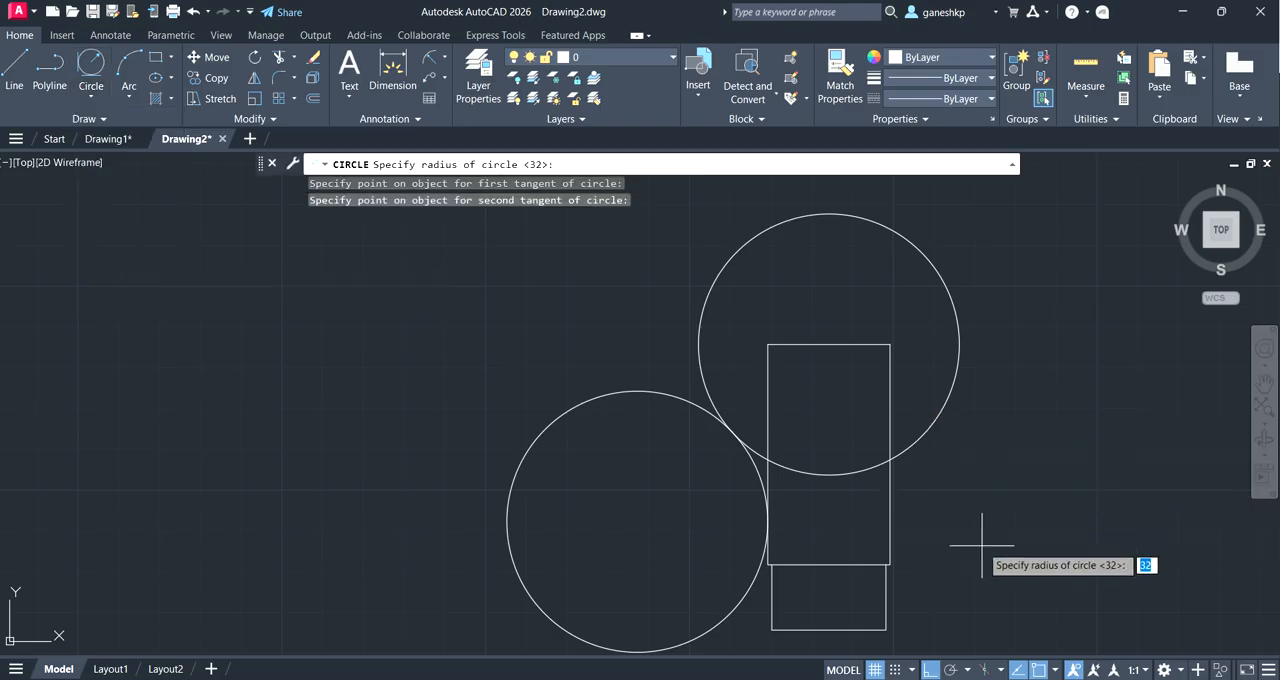
key("Return")
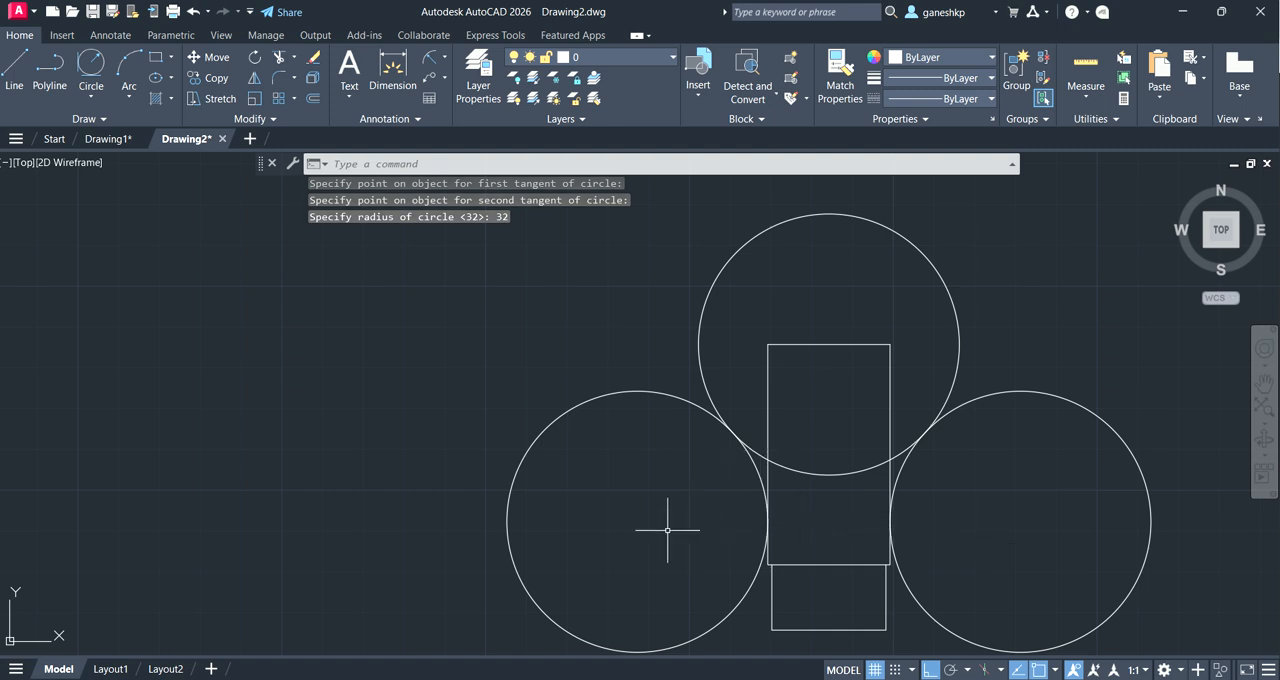
key("ctrl+z")
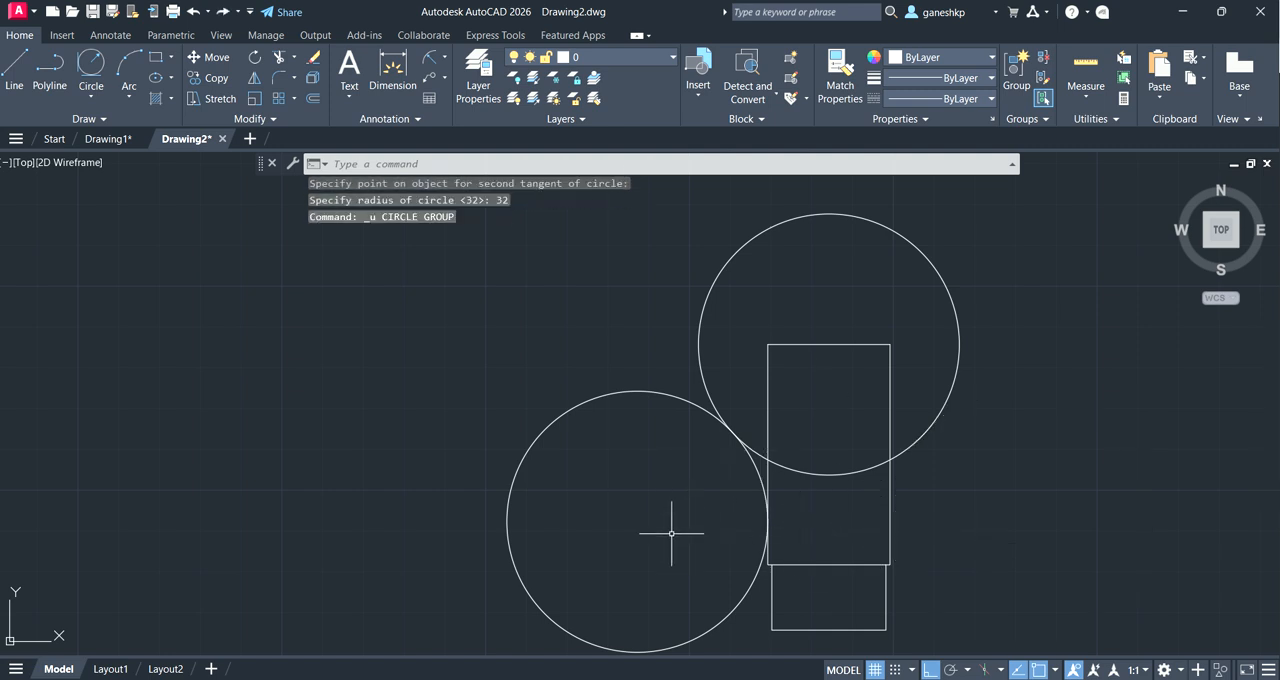
Step: Mirror the left tangent circle about the bulb's vertical centreline through the 30-wide rectangle's edge midpoints, keeping the source circle
left_click(254, 77)
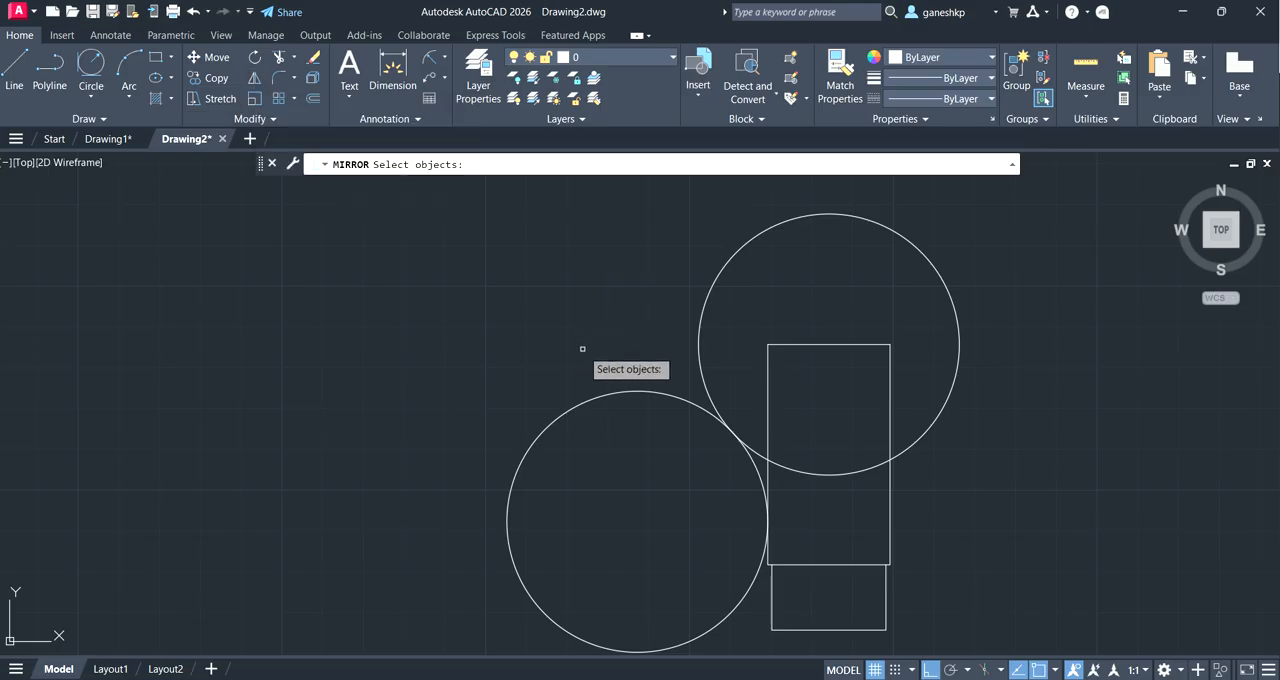
left_click(589, 398)
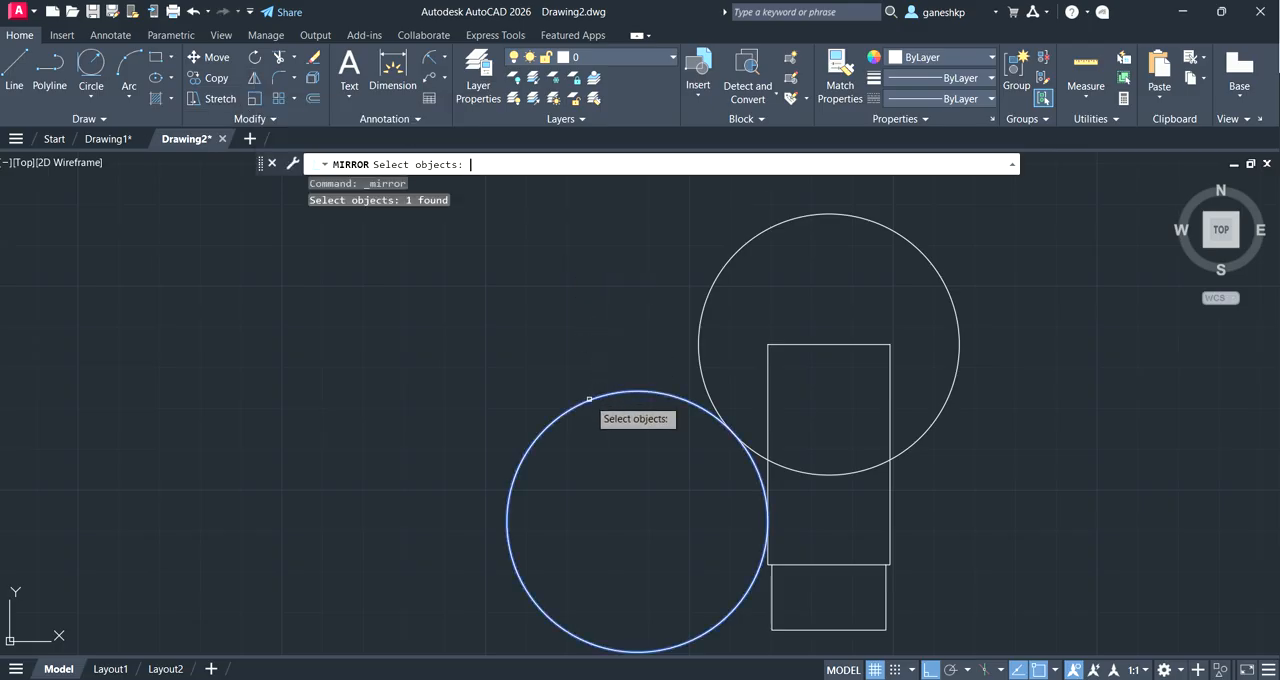
key("Return")
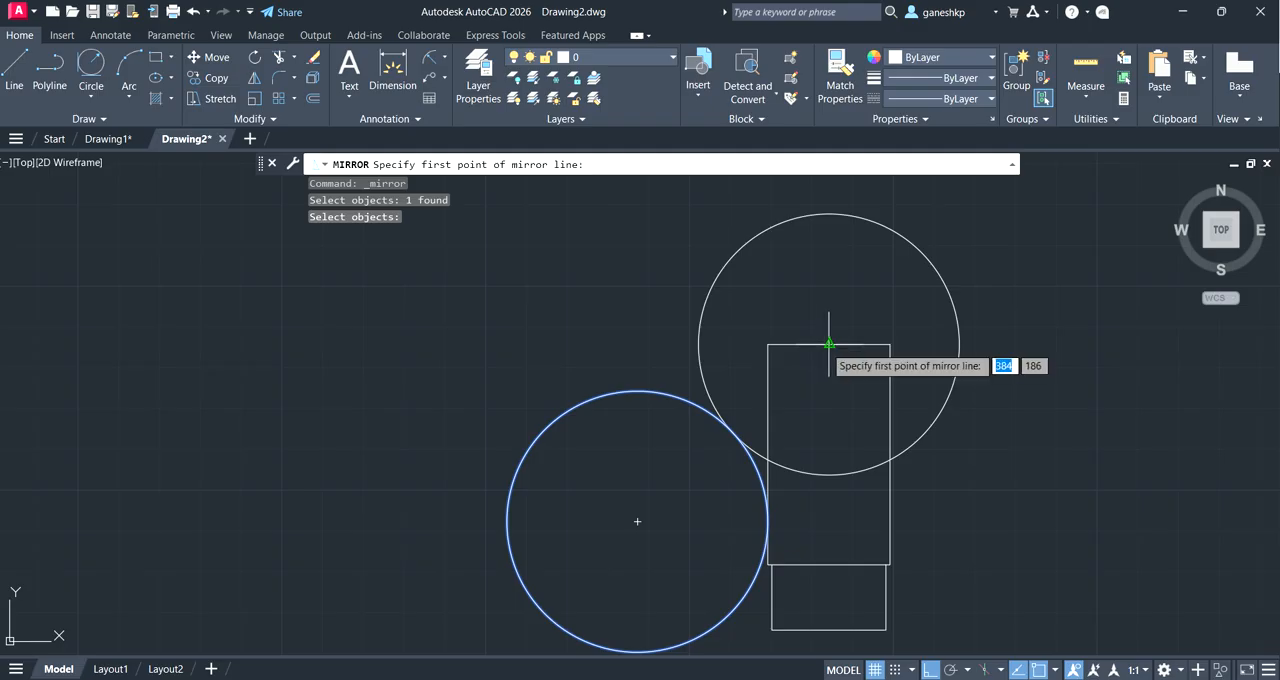
left_click(829, 344)
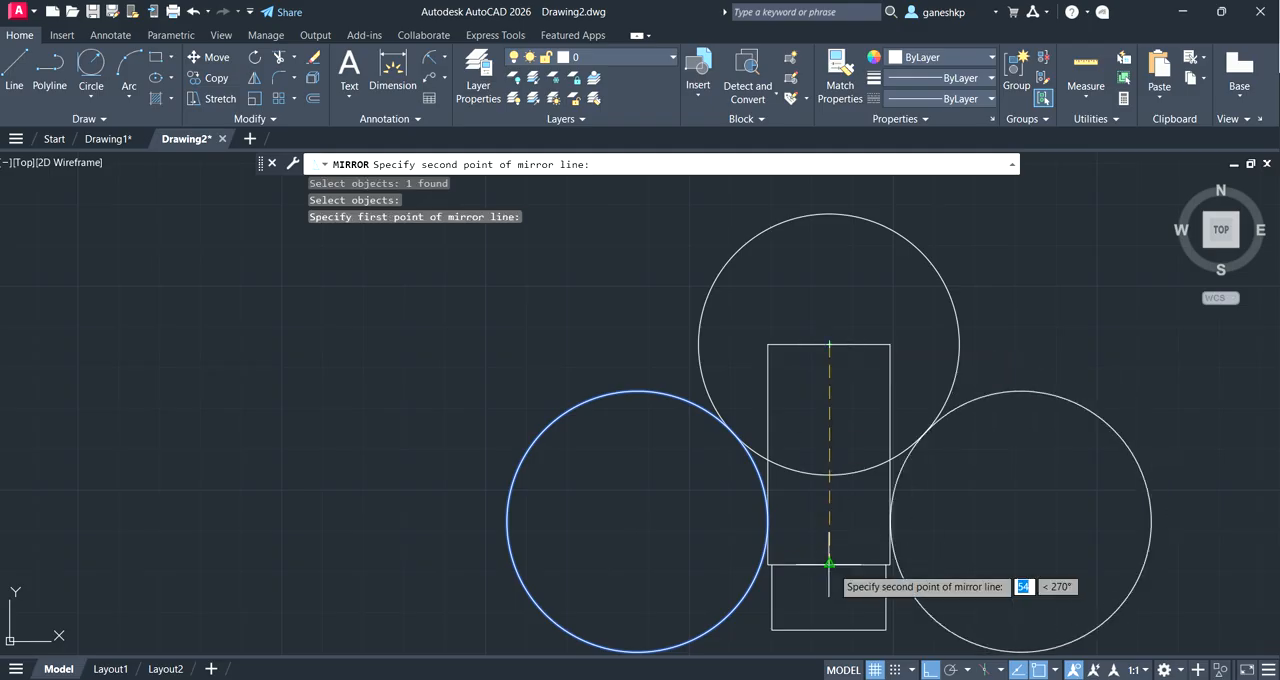
left_click(829, 564)
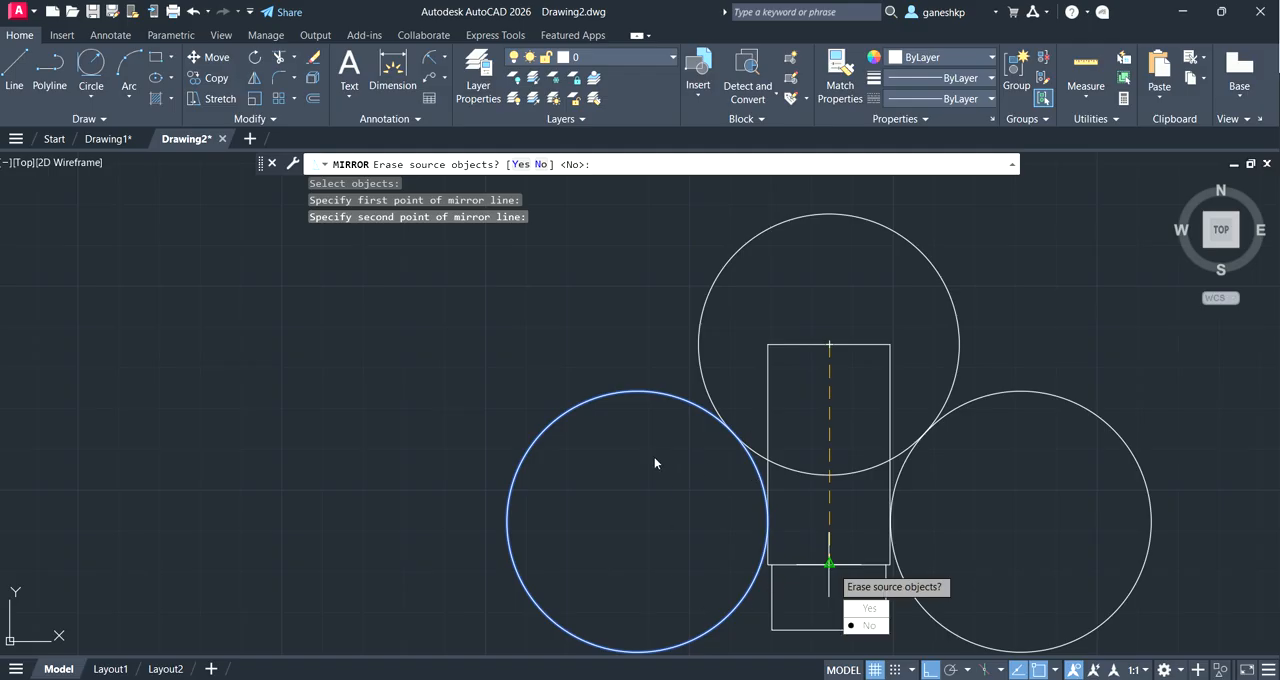
left_click(869, 625)
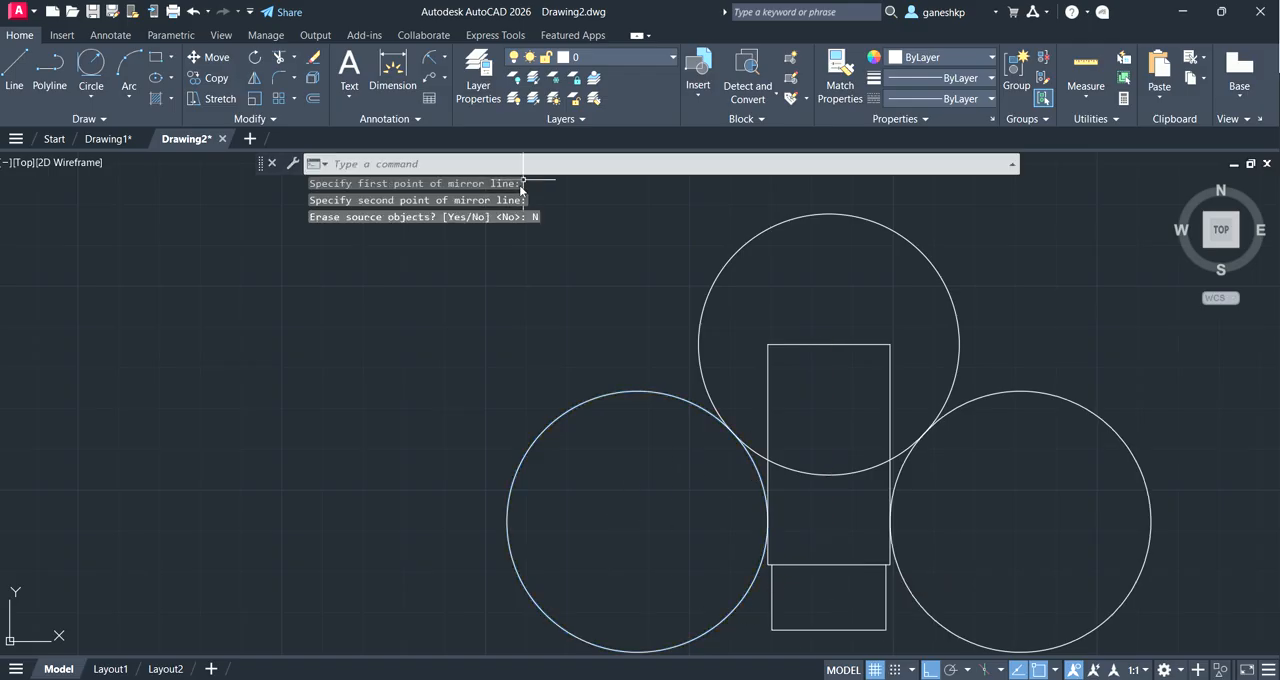
Step: Trim the outer portions of both side circles, leaving only the tangent neck arcs
left_click(276, 63)
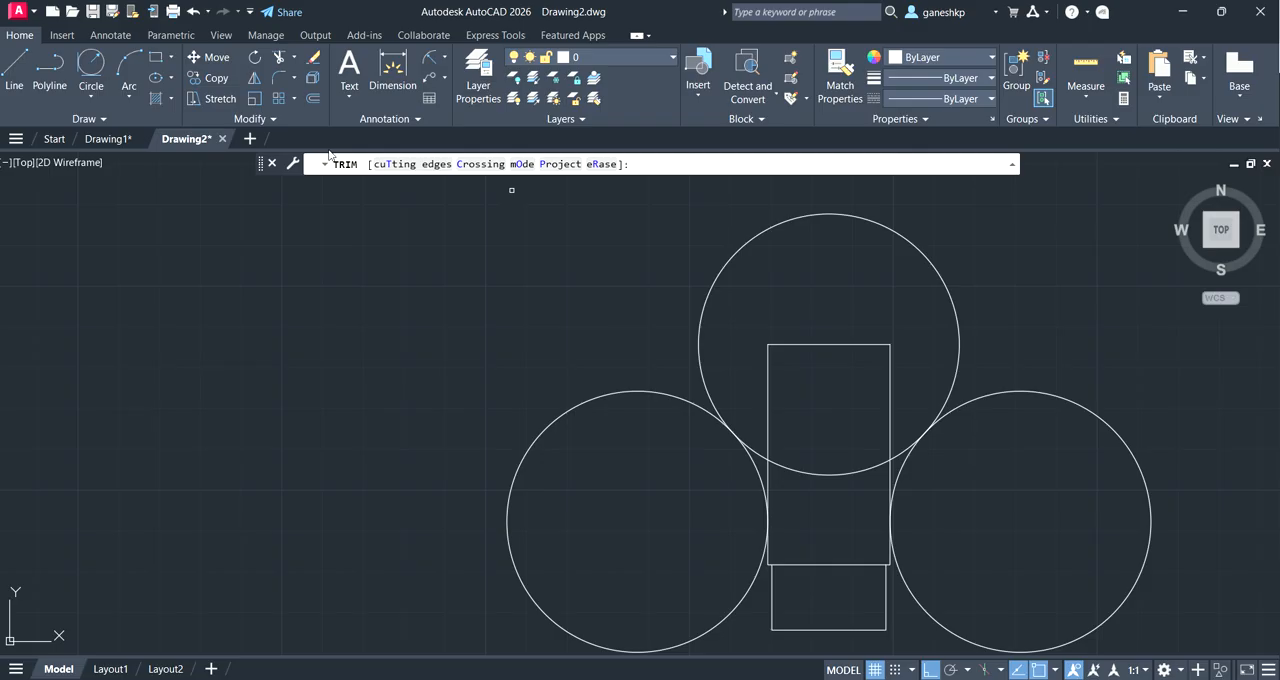
left_click(520, 462)
left_click(916, 600)
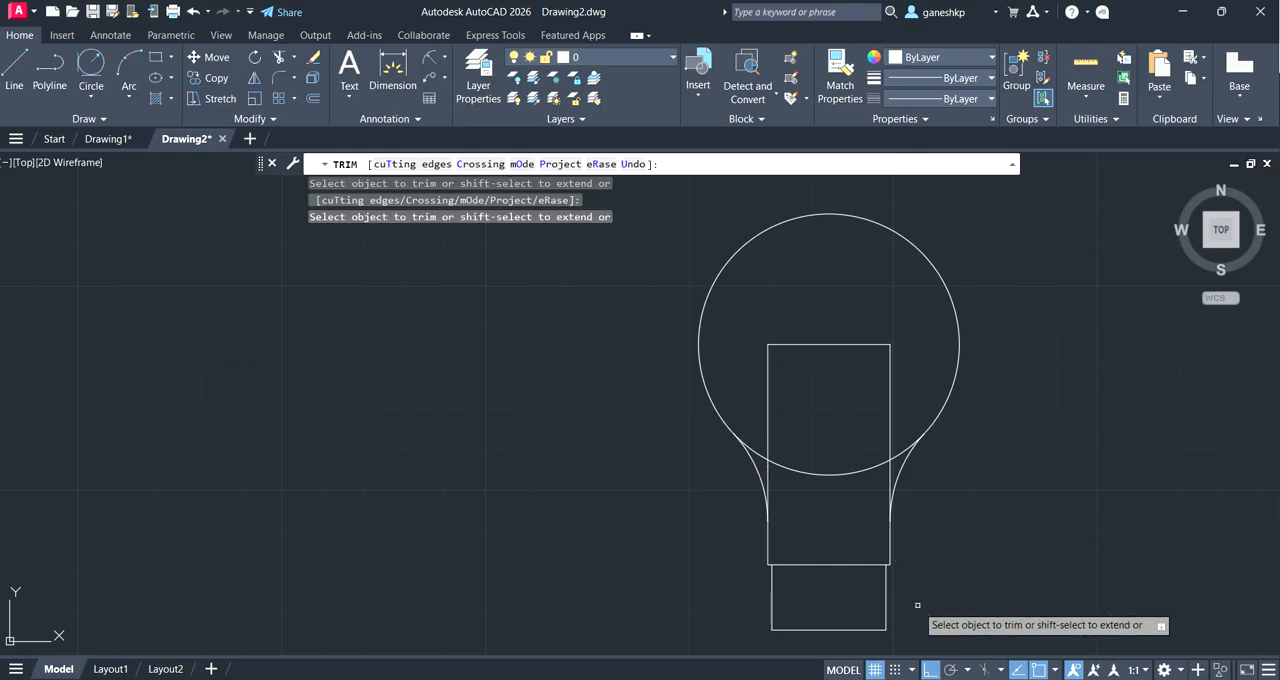
Step: Trim the bulb circle's lower arc and the rectangle's top and upper side edges inside the bulb, leaving a clean outline
left_click(848, 476)
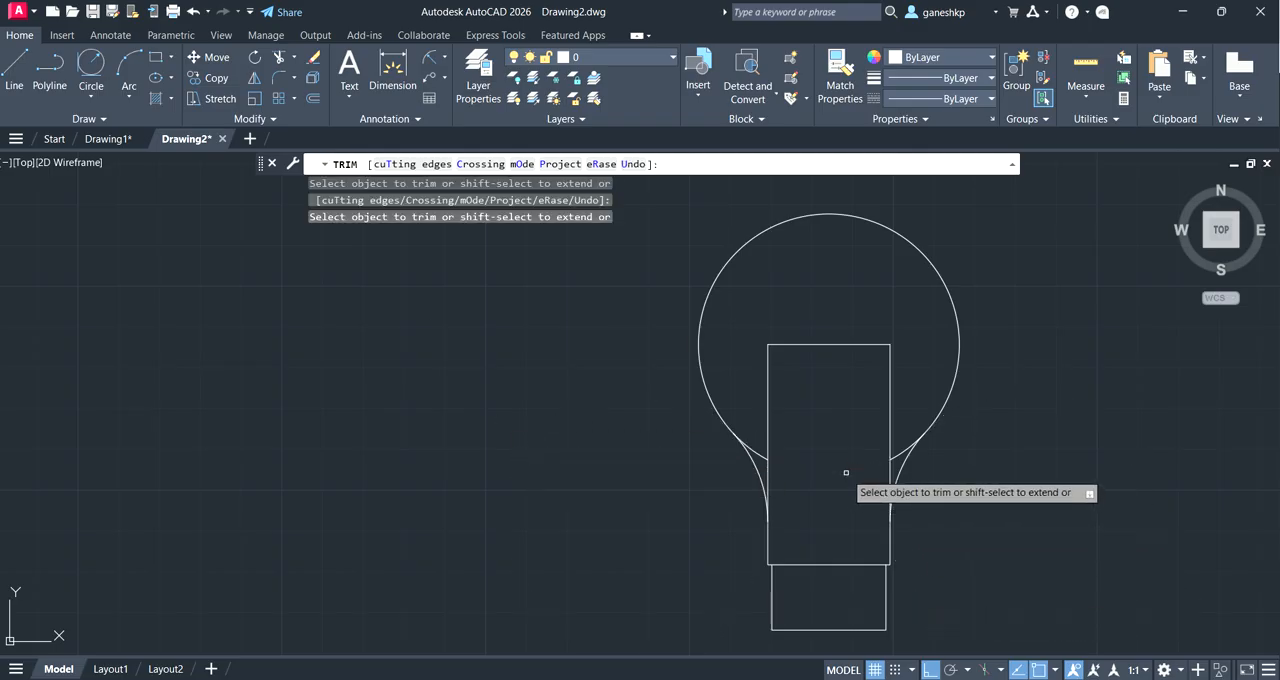
left_click(769, 427)
left_click(770, 465)
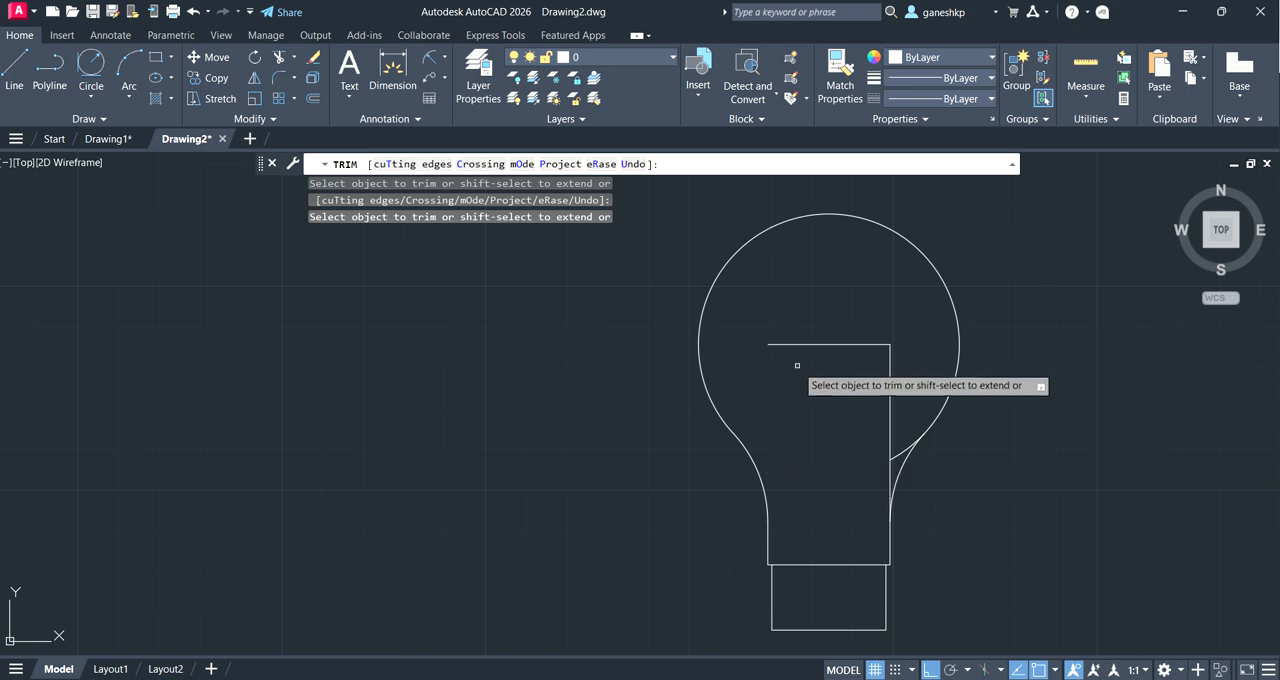
left_click(798, 344)
left_click(893, 372)
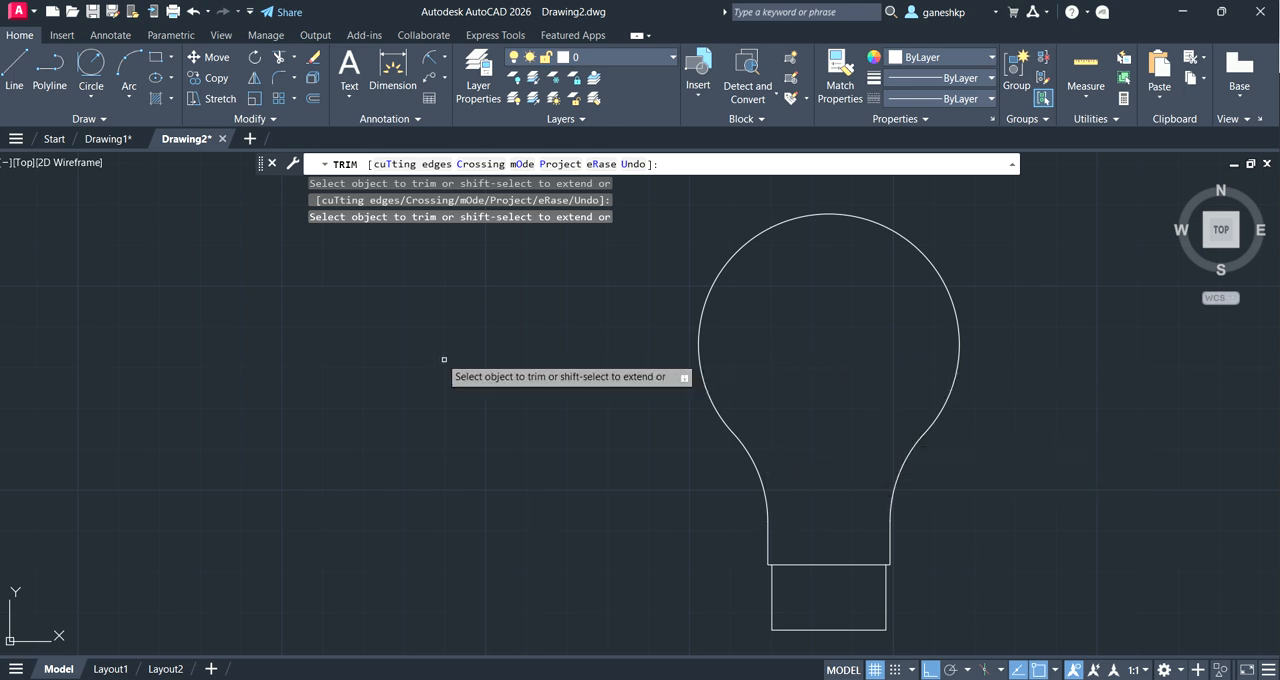
Step: Add a linear dimension for the base rectangle's width below its bottom edge
left_click(445, 59)
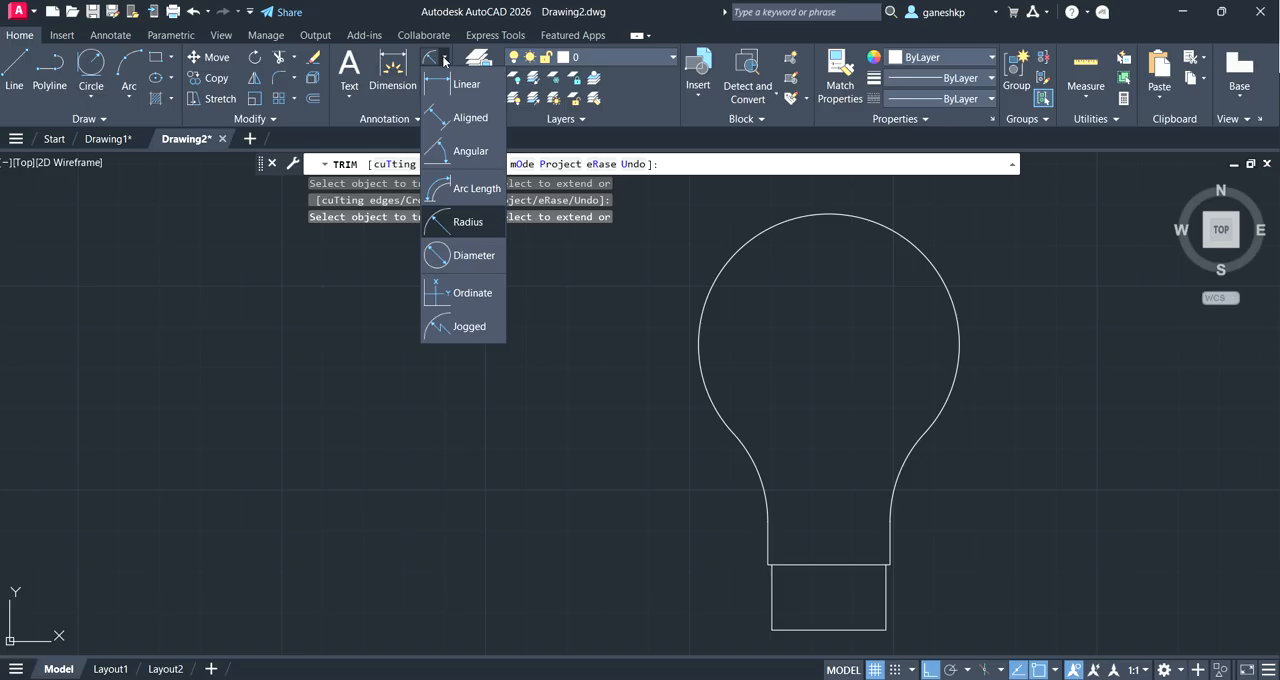
left_click(463, 84)
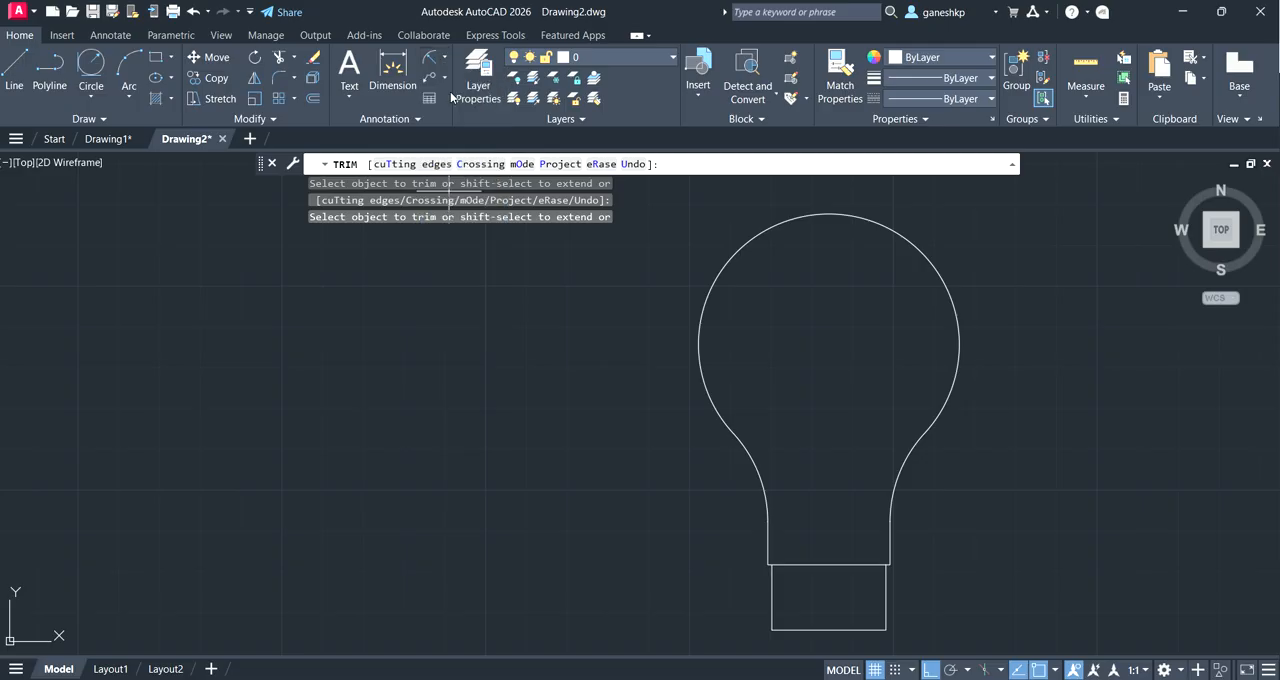
left_click(771, 630)
left_click(885, 630)
left_click(880, 648)
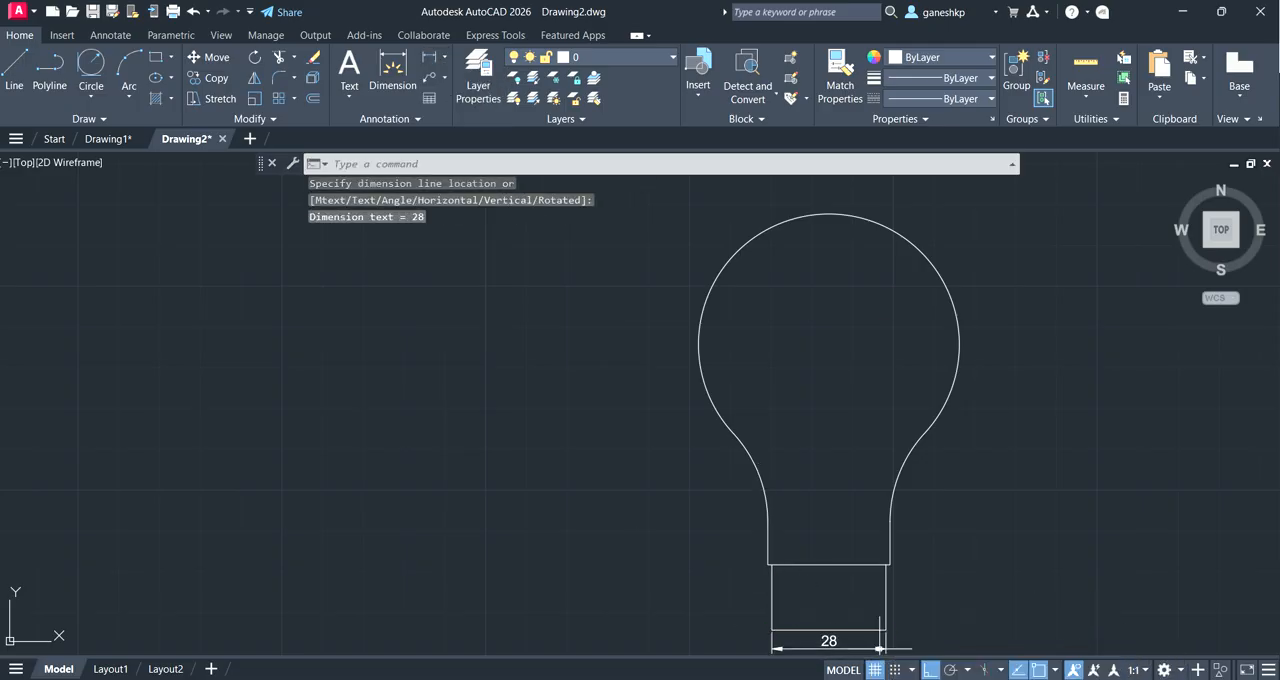
Step: Add a radius dimension to the bulb's large arc, placed outside its upper-right side
left_click(446, 57)
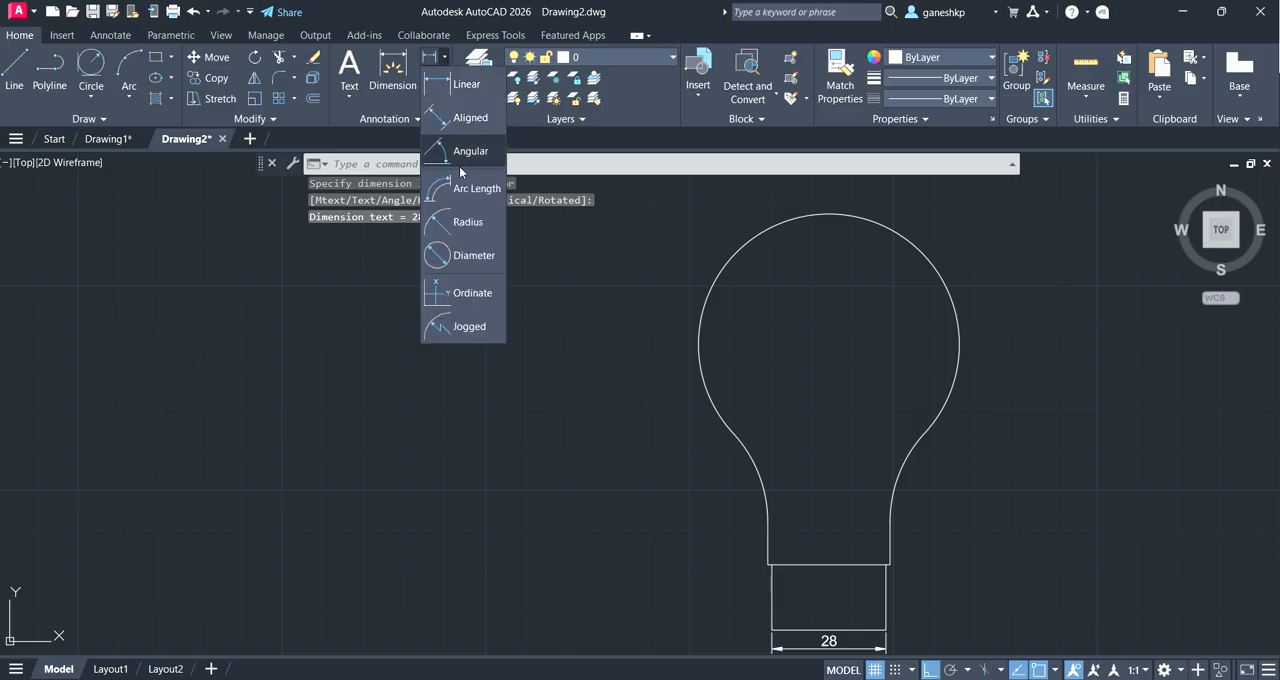
left_click(465, 220)
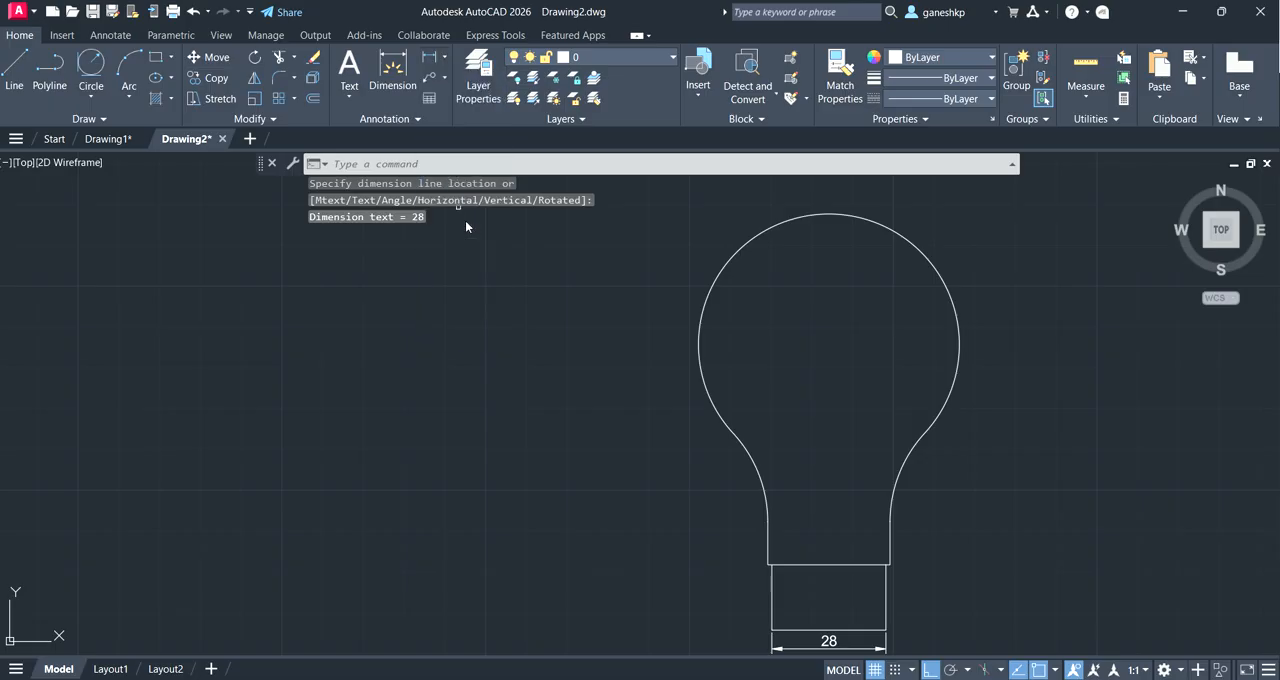
left_click(950, 288)
left_click(1036, 260)
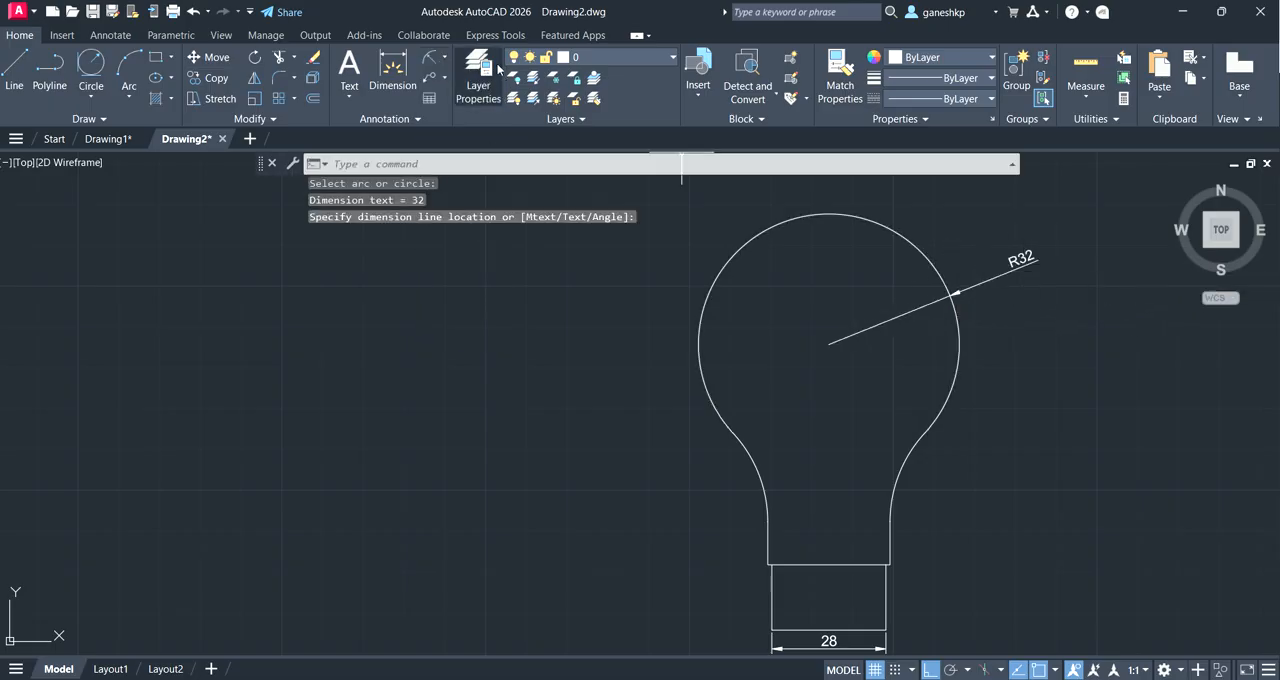
Step: Add a radius dimension to the right neck arc, placed outside the outline
left_click(435, 62)
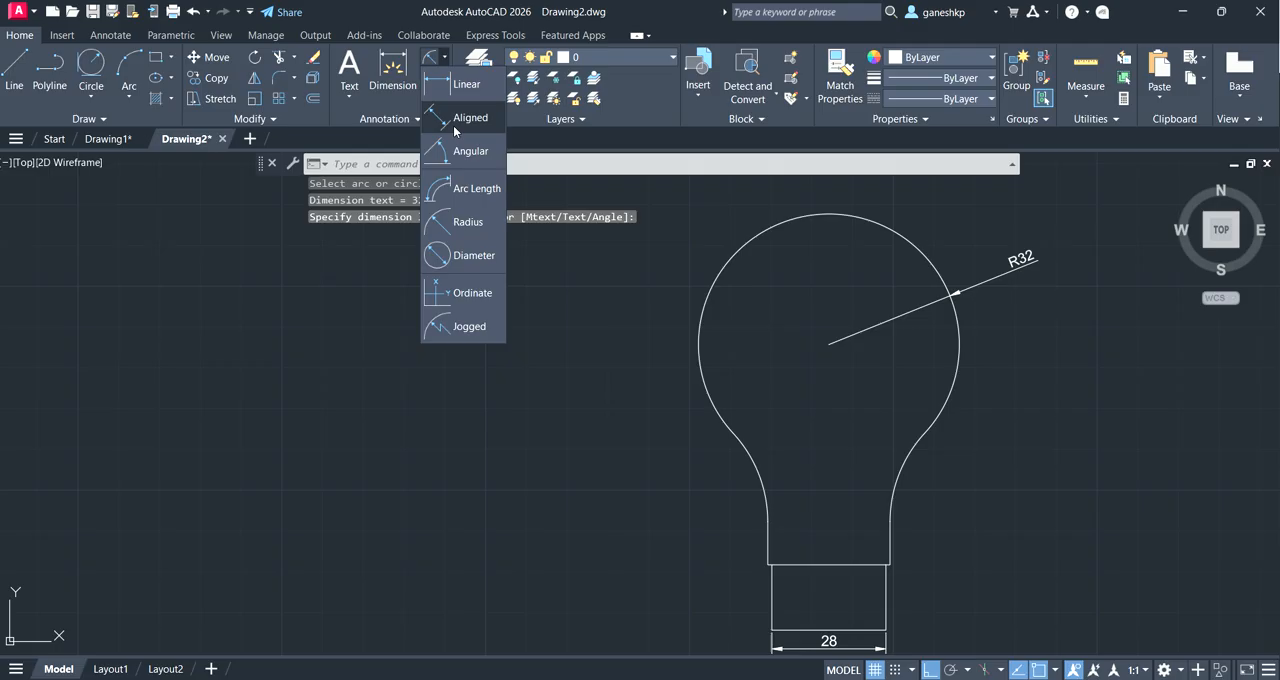
left_click(465, 235)
left_click(904, 474)
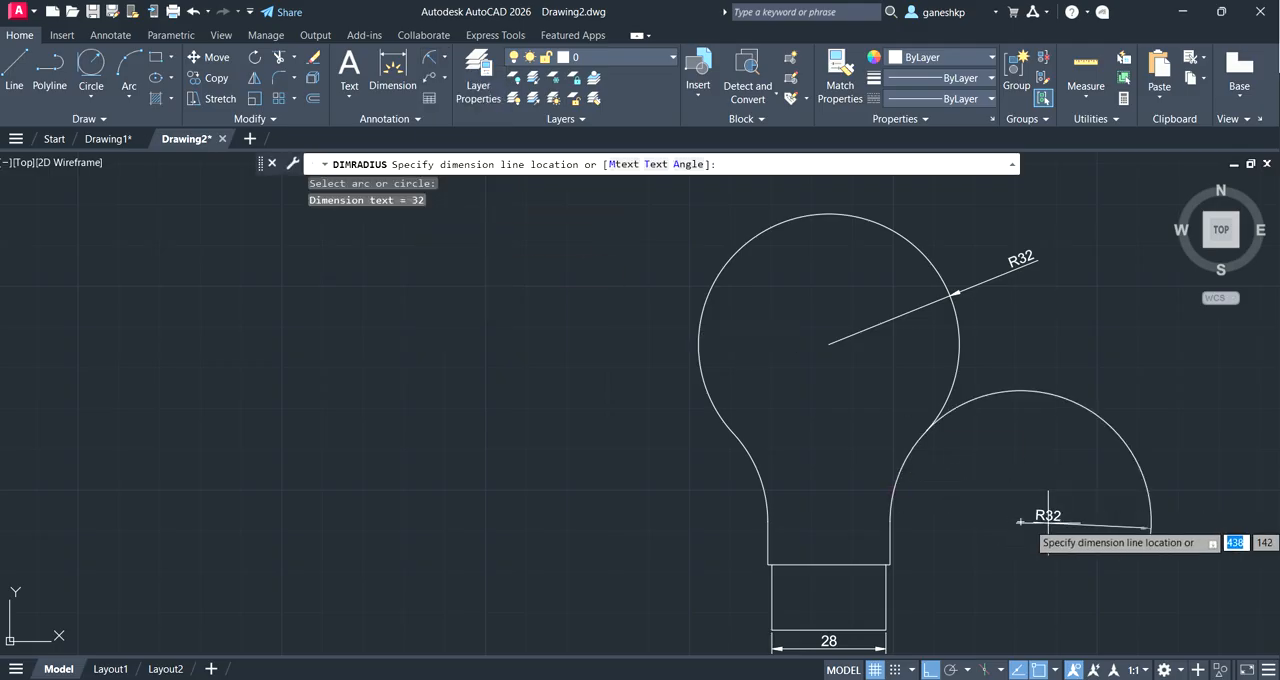
left_click(966, 496)
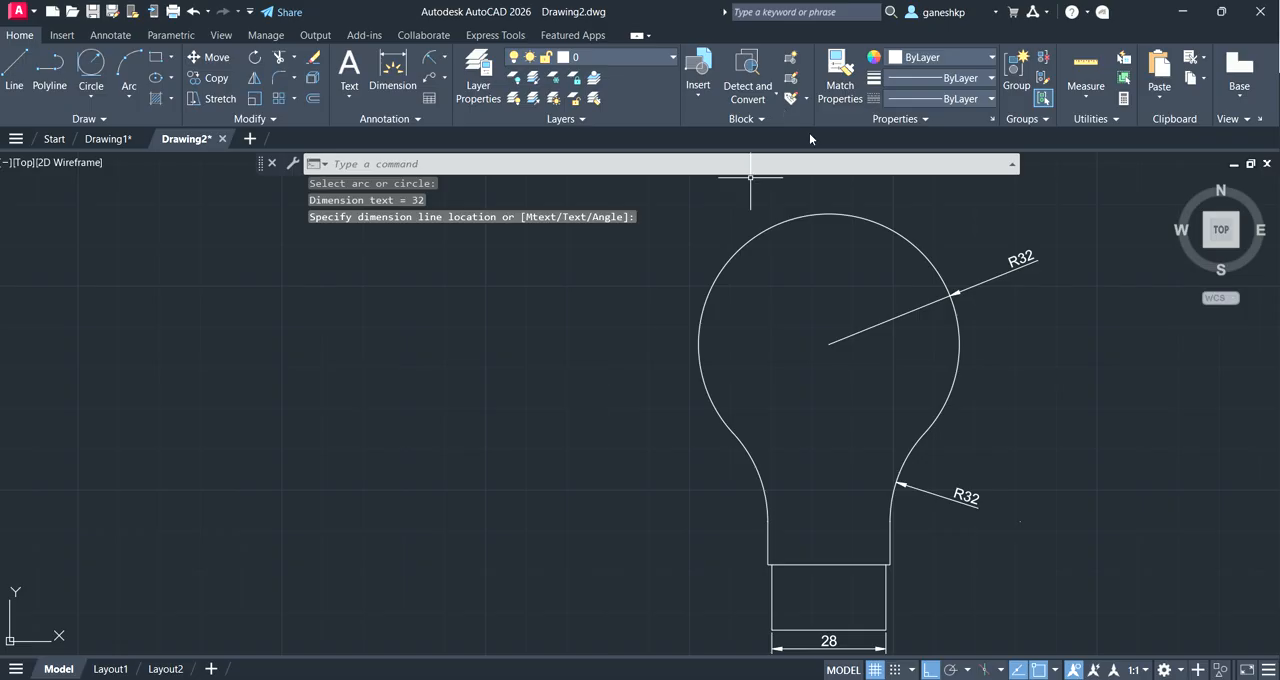
Step: Set the bulb's large arc to the yellow colour 241,235,31
left_click(753, 233)
left_click(951, 58)
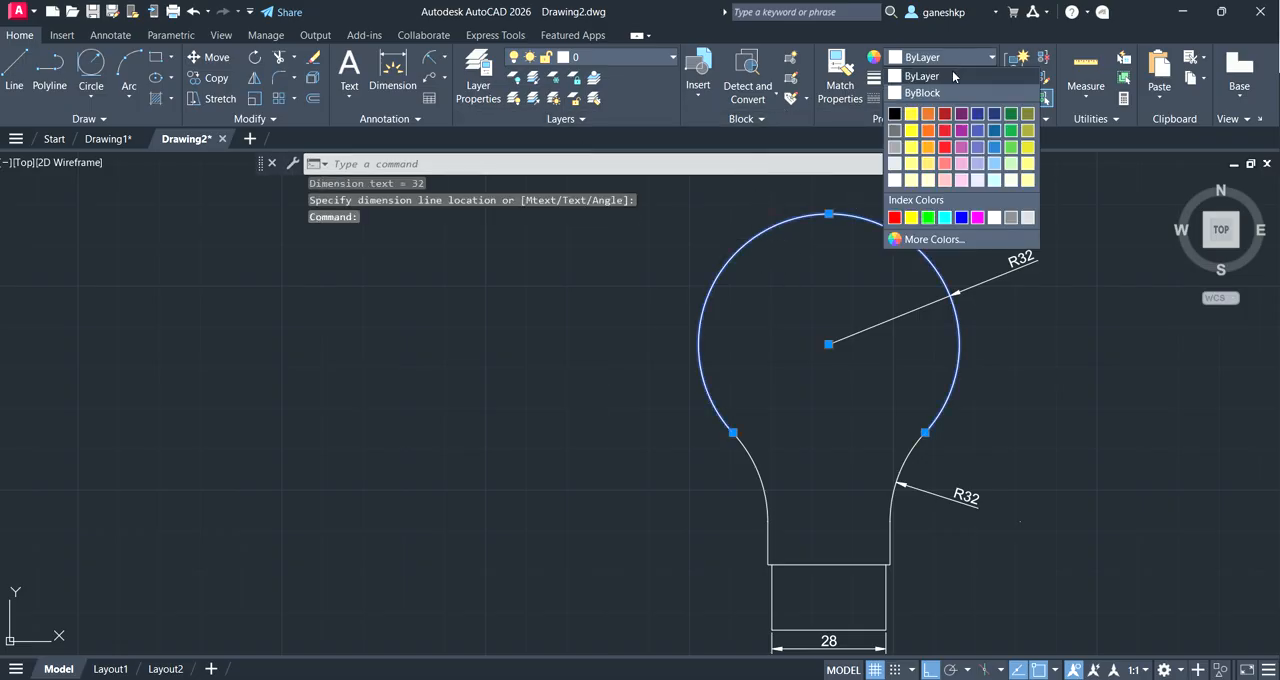
left_click(911, 130)
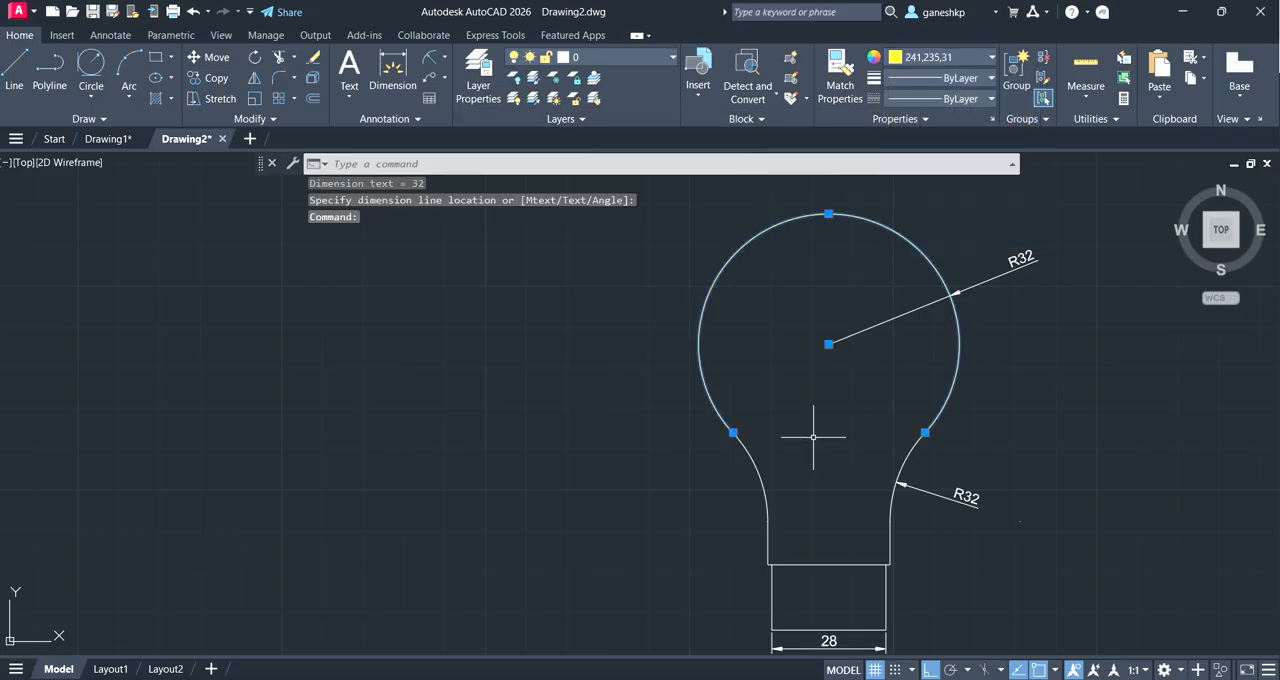
Step: Add both neck arcs, the neck's side lines and its bottom edge to the selected bulb arc and colour them all yellow 248,215,49
left_click(759, 466)
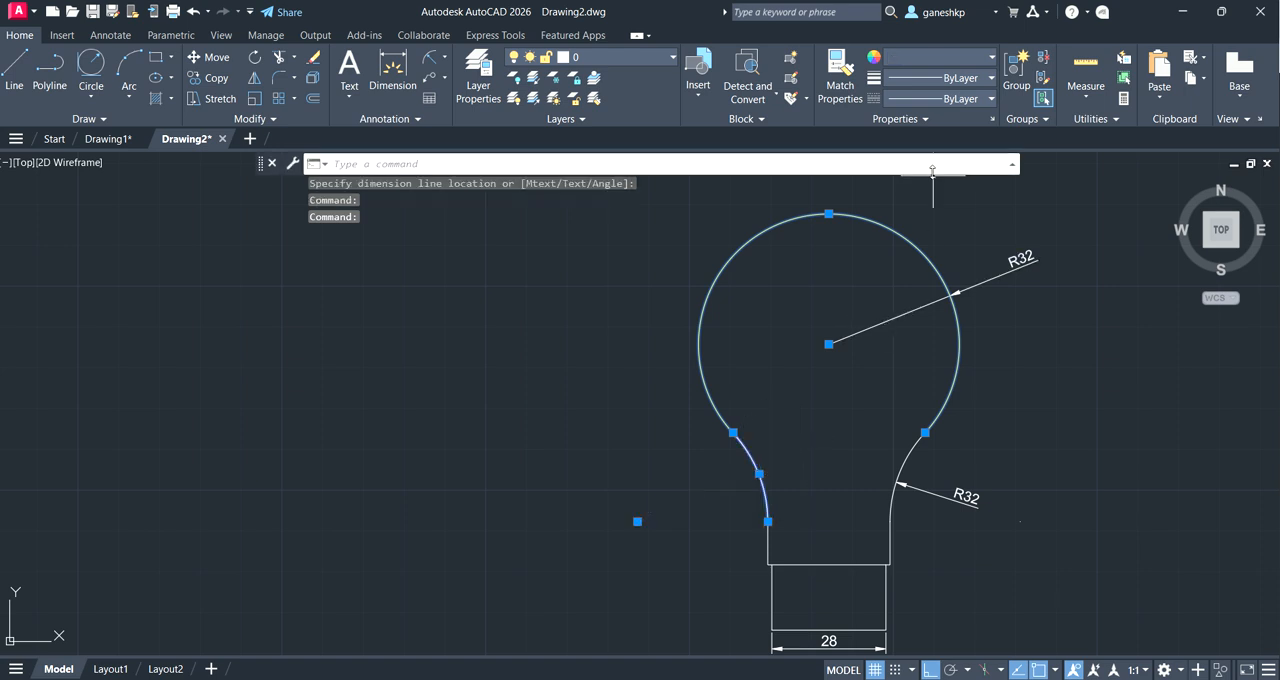
left_click(910, 447)
left_click(770, 540)
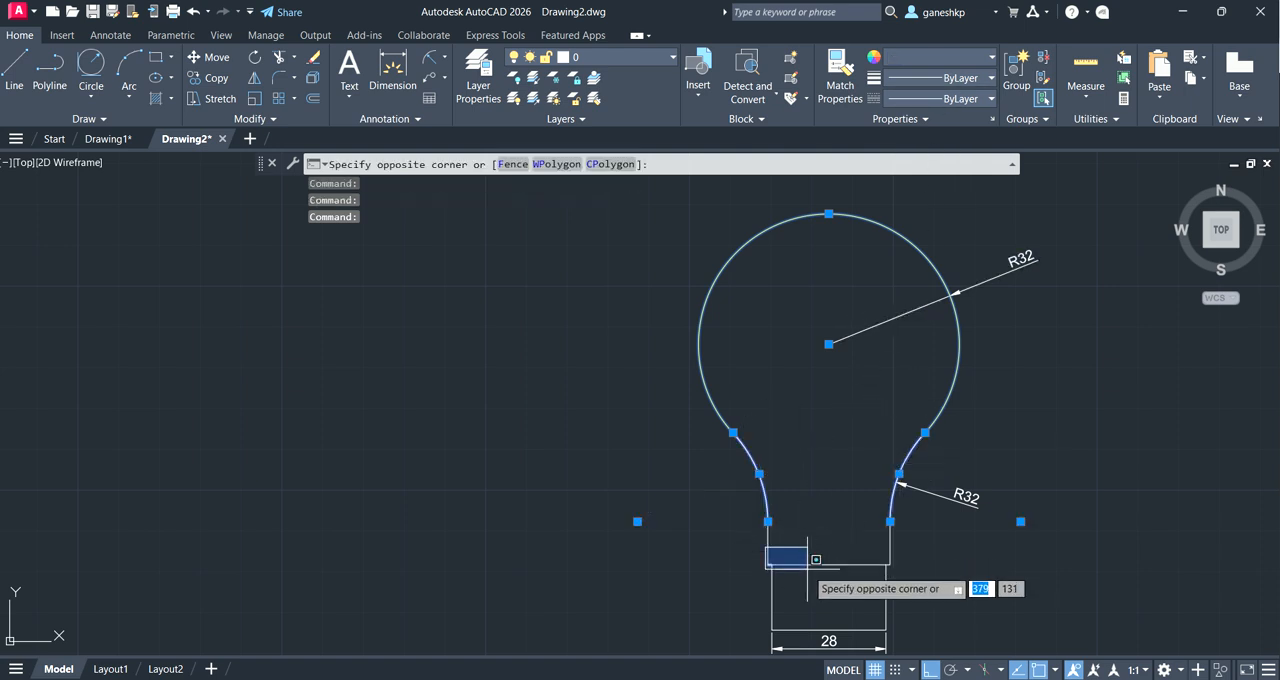
key("Escape")
left_click(798, 560)
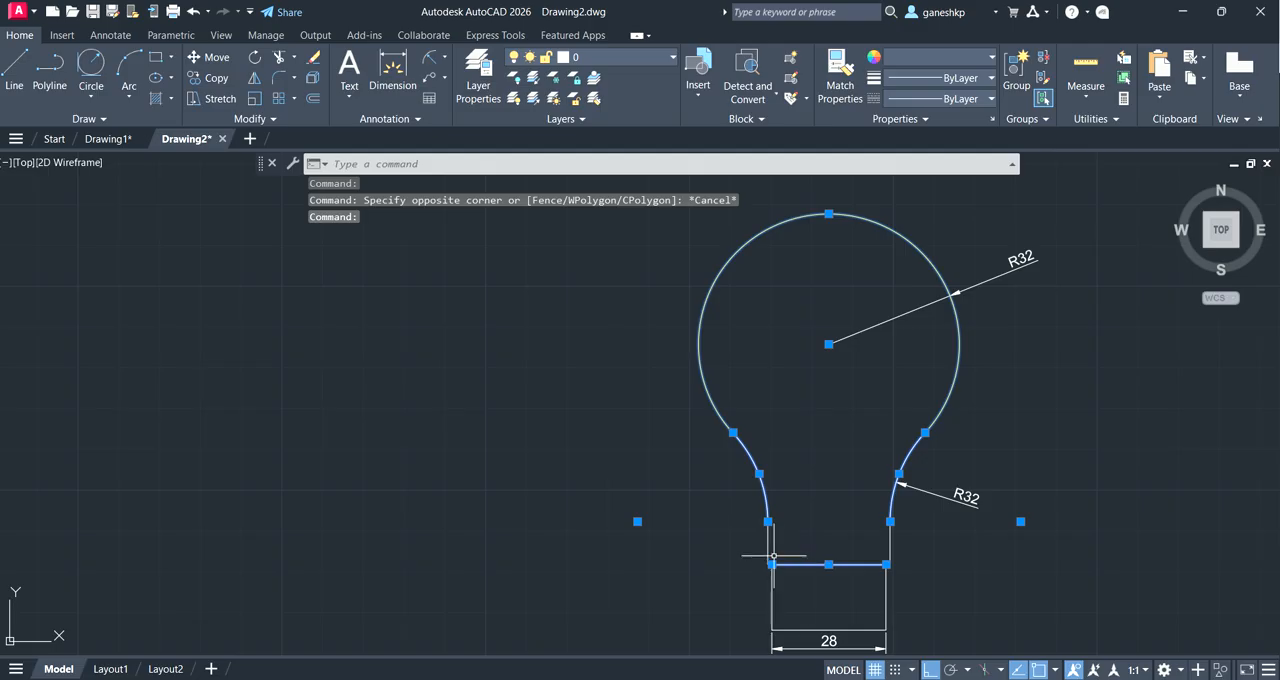
left_click(767, 542)
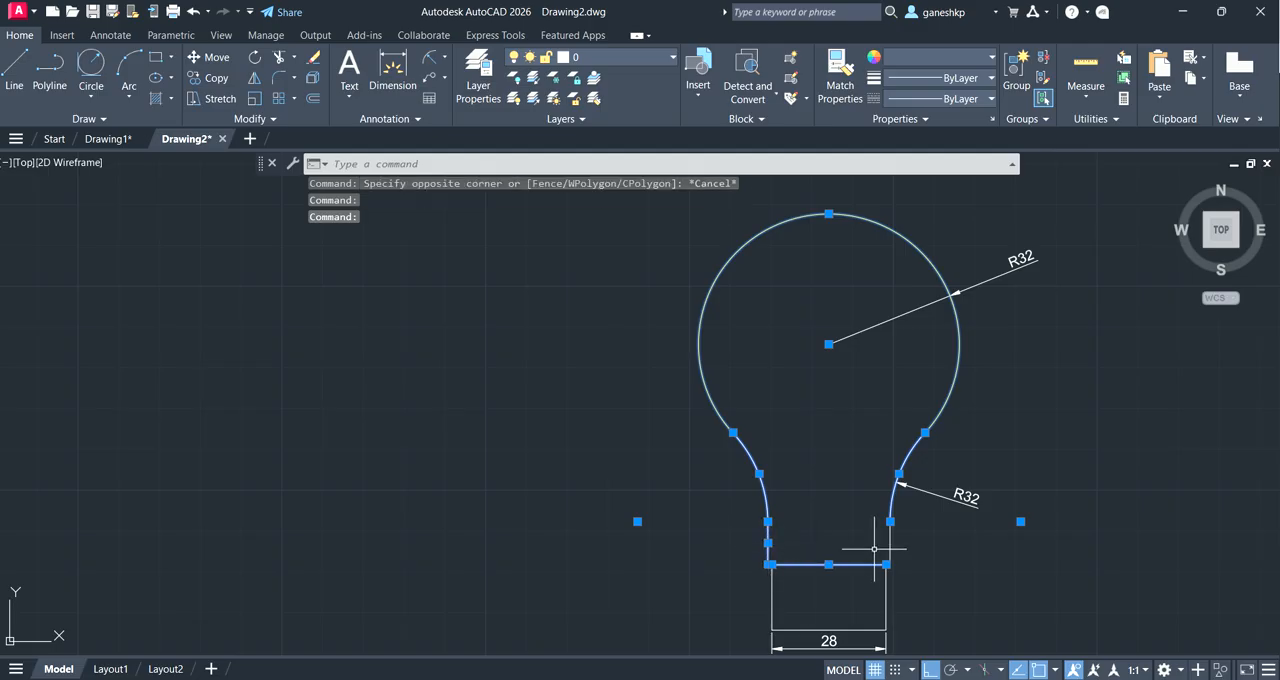
left_click(890, 540)
left_click(923, 56)
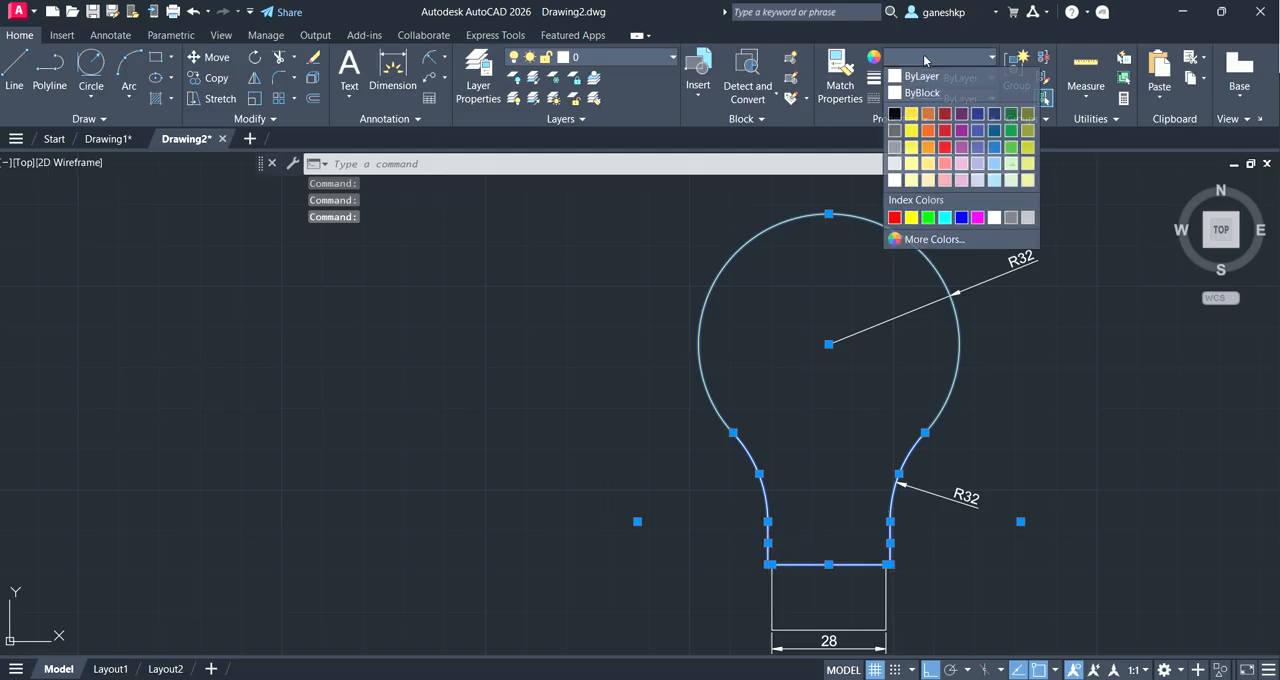
left_click(911, 114)
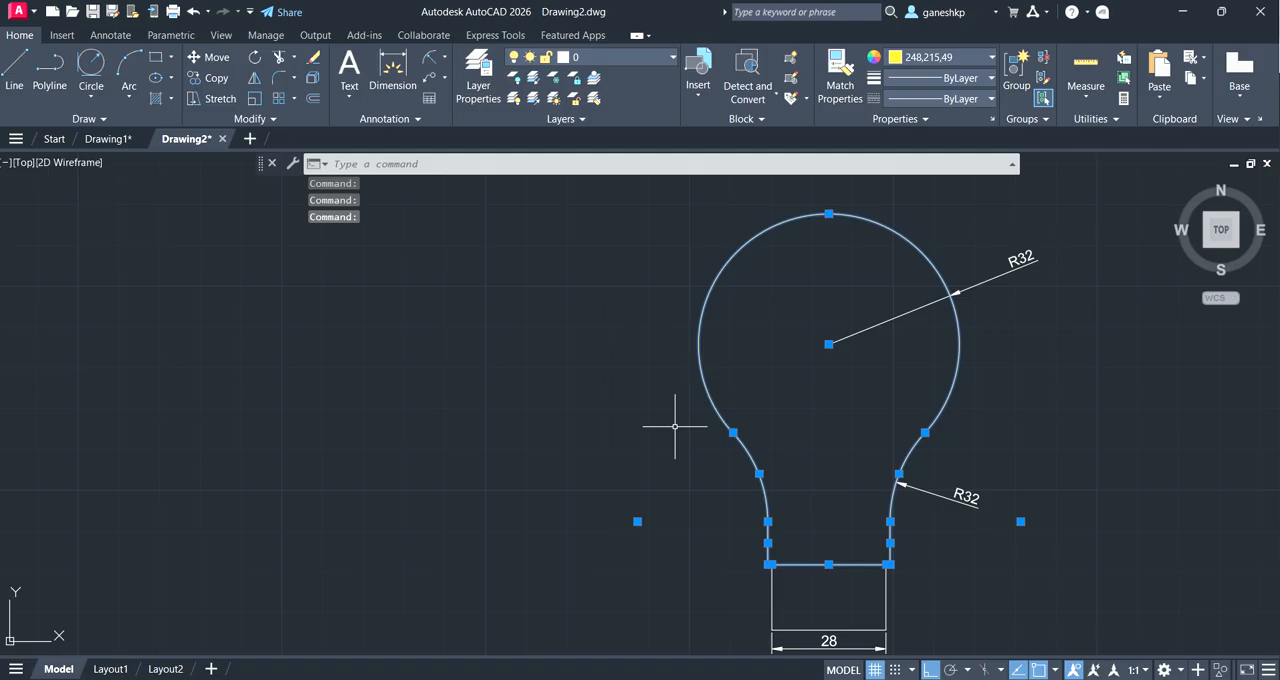
key("Escape")
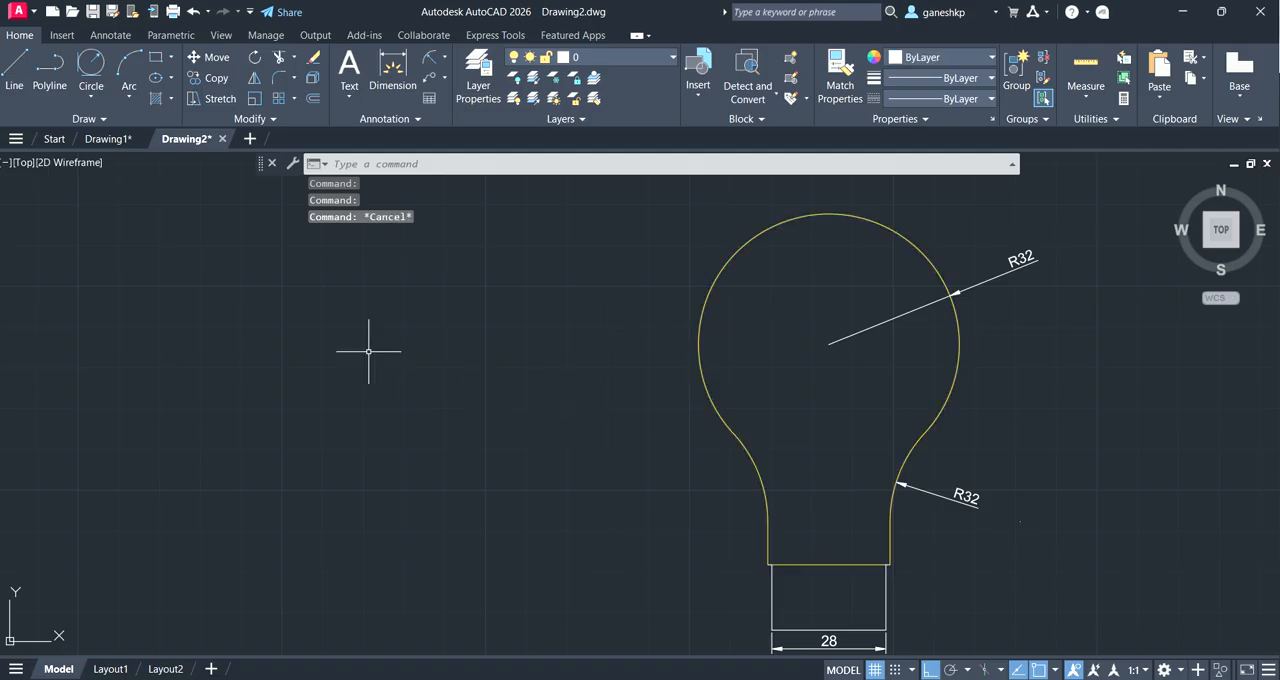